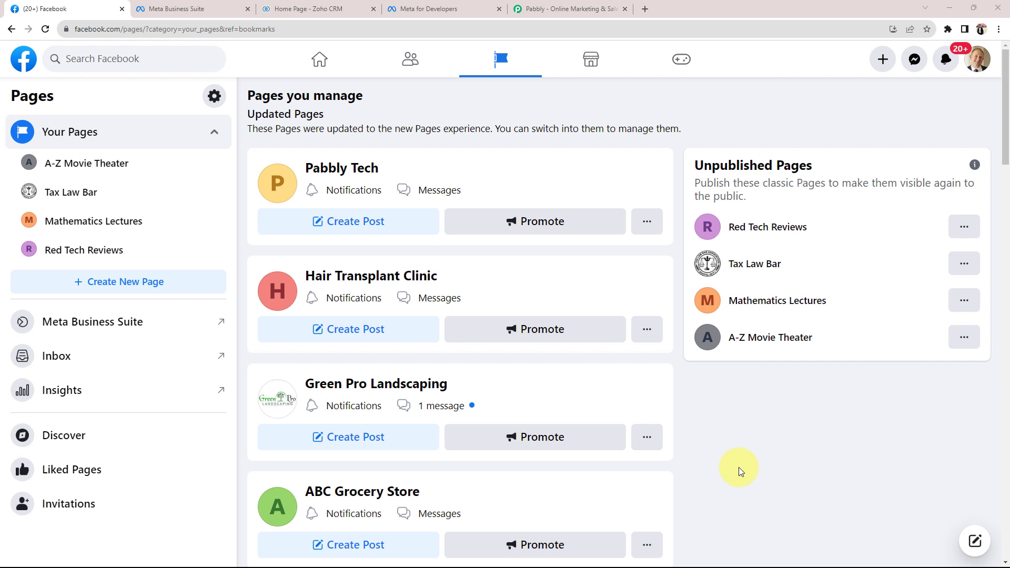
Check the empty Zoho CRM dashboard and the Facebook pages list, then go to pabbly.com
click(329, 9)
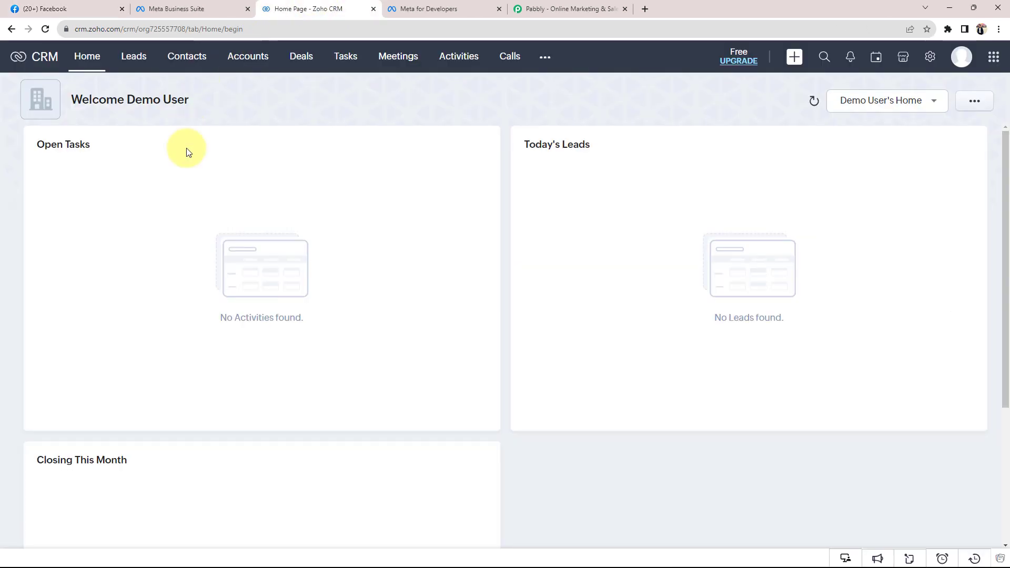
click(61, 9)
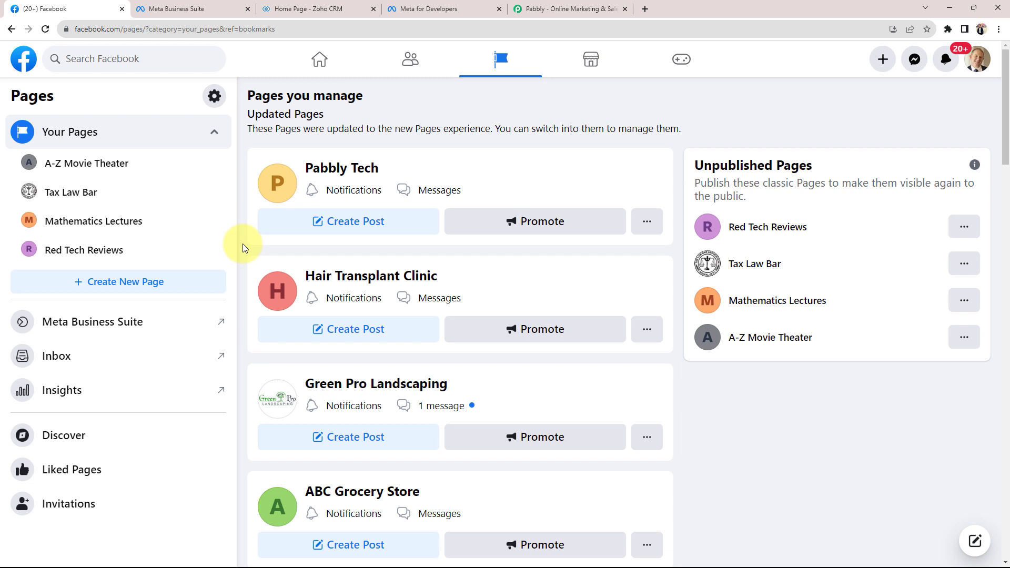
click(294, 8)
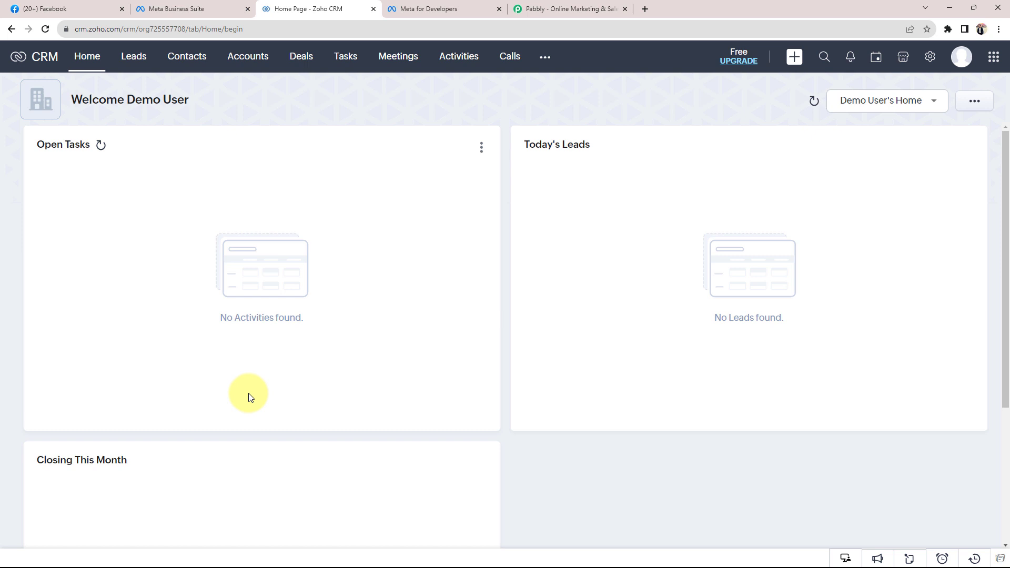
click(102, 8)
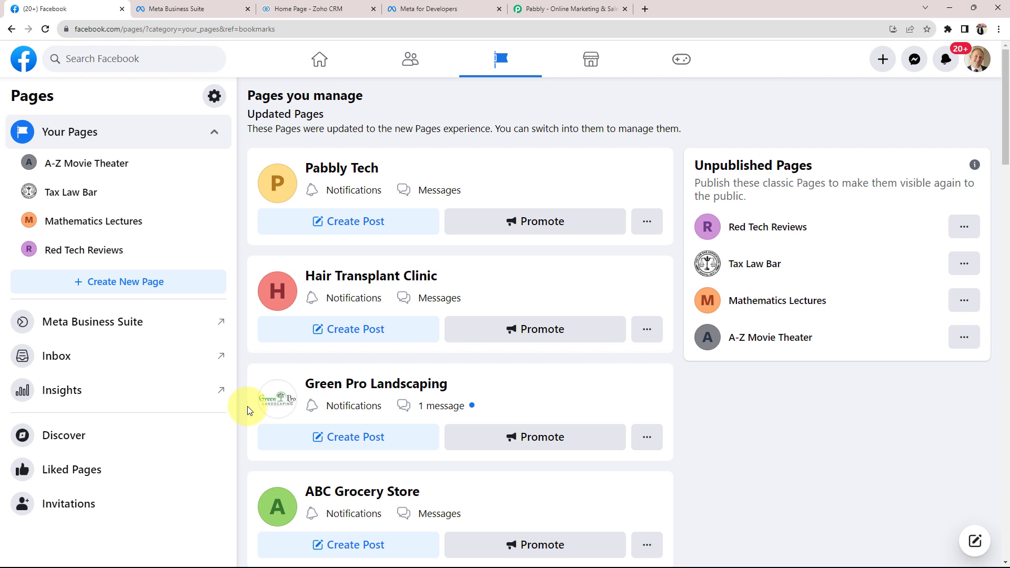
click(605, 8)
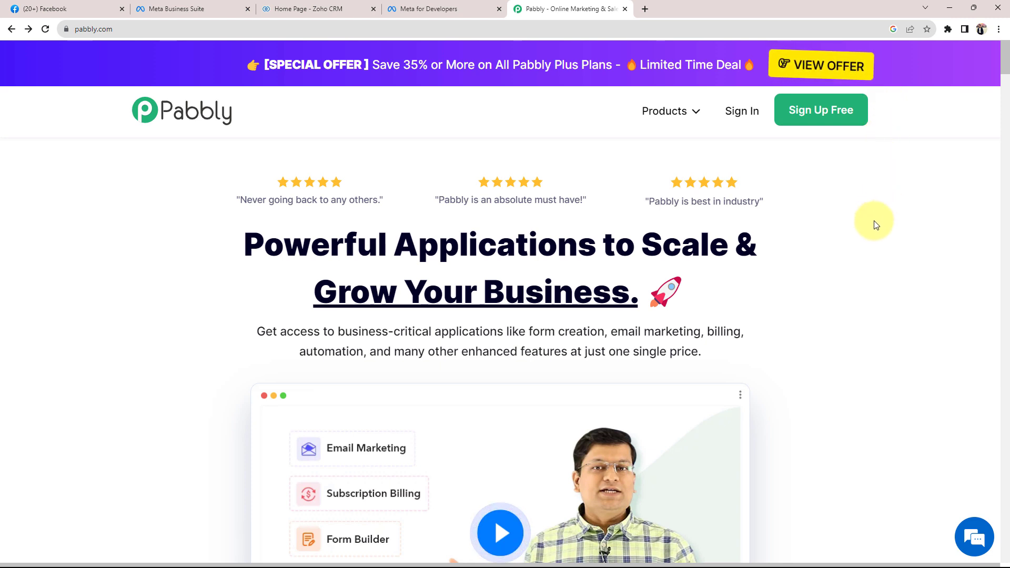
Sign in to Pabbly and launch Pabbly Connect from the All Apps list
click(734, 112)
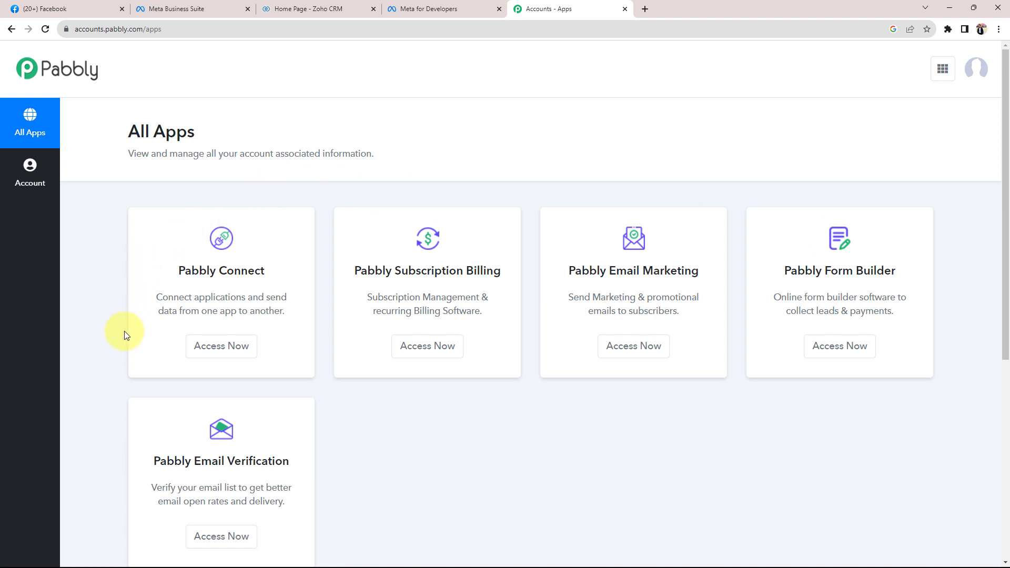
drag(186, 271, 316, 288)
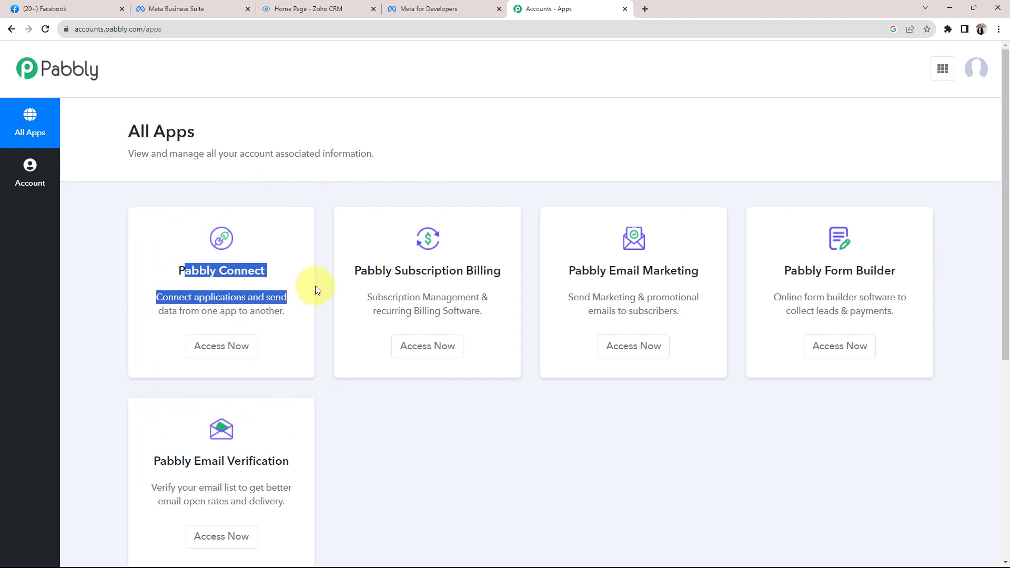
click(221, 348)
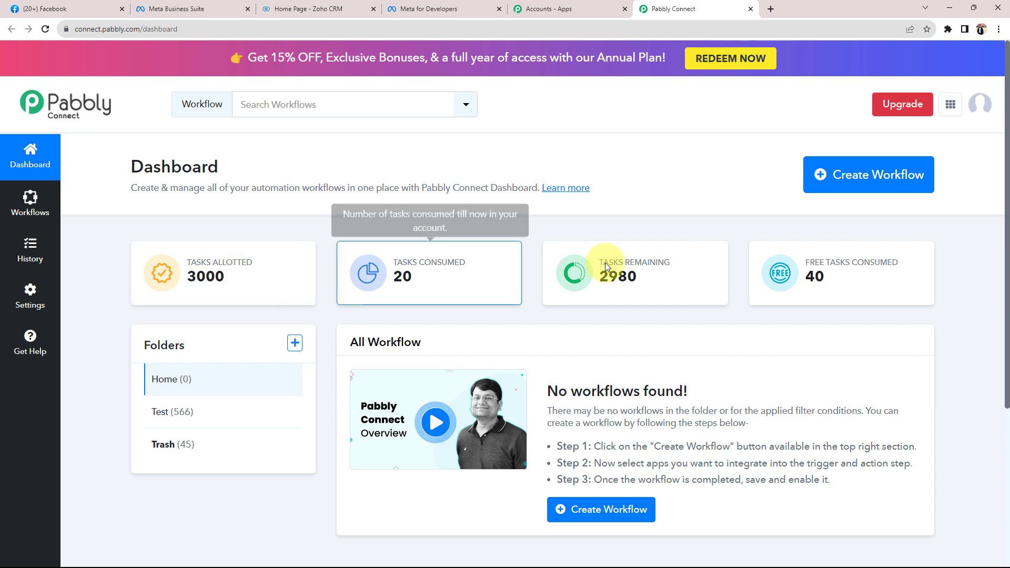
Create a workflow named 'Add New Facebook Leads to Zoho CRM'
click(854, 193)
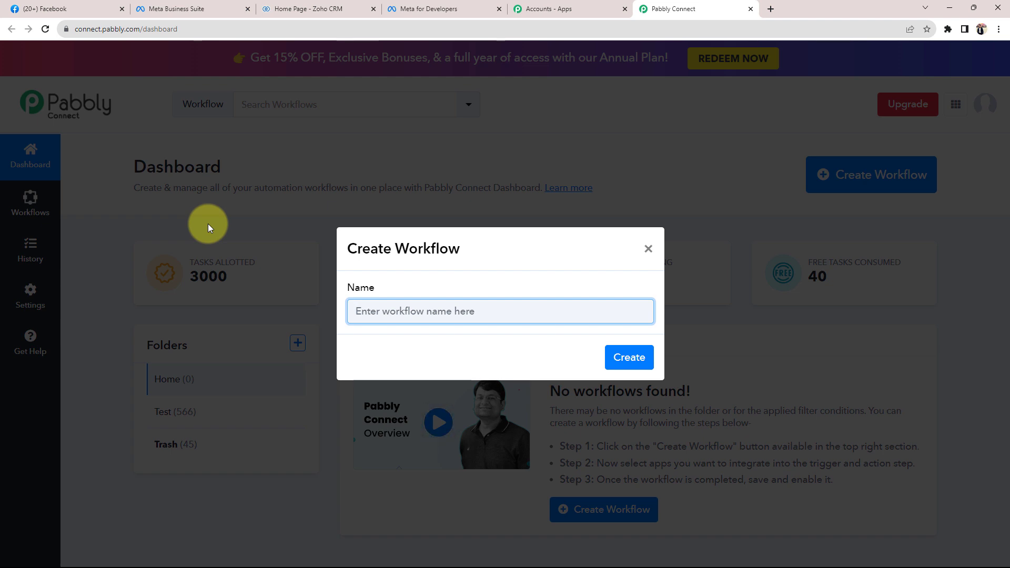
text(Add New Facebook Leads to Zoho CRM)
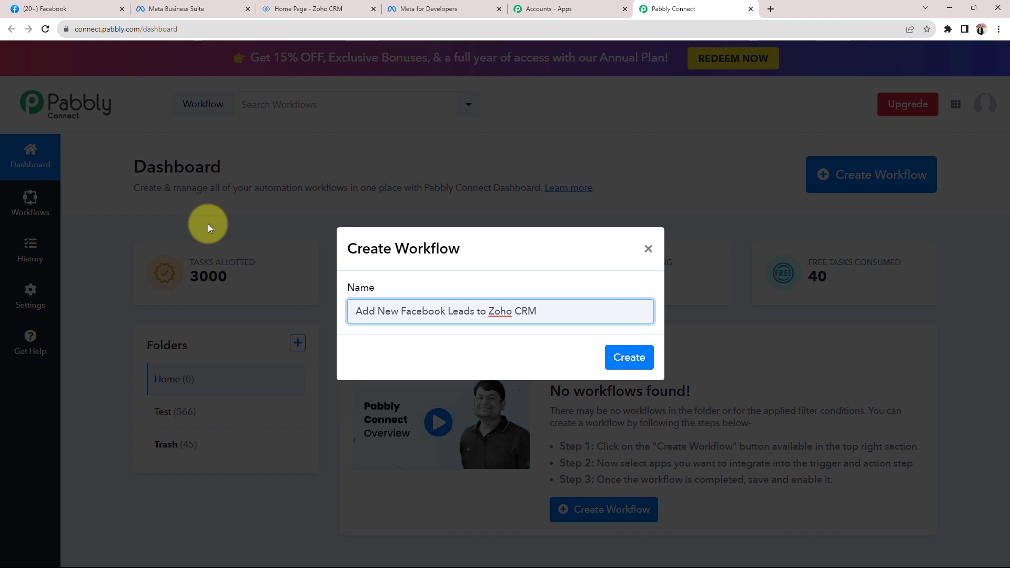
click(620, 356)
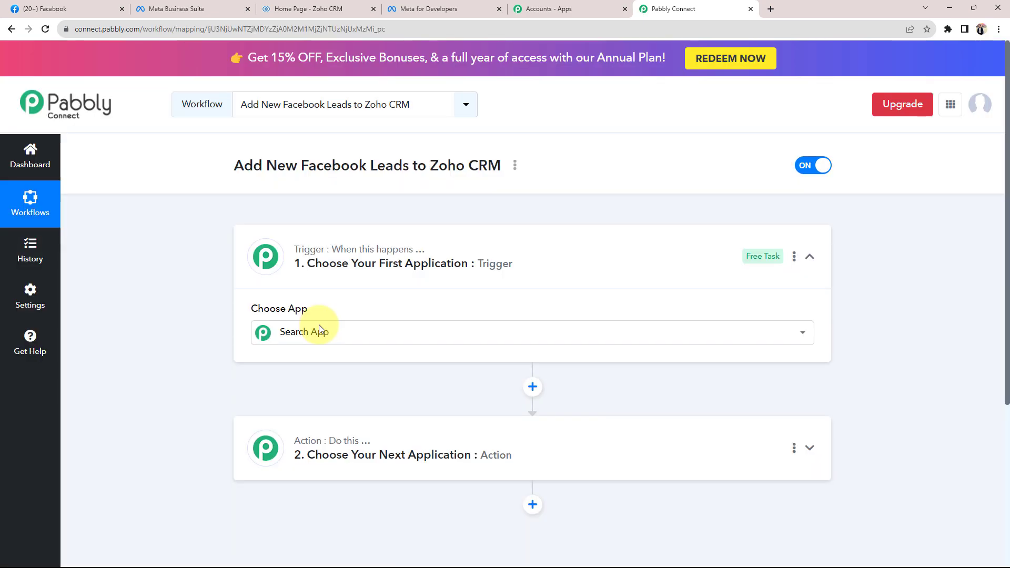
Open the trigger's app list, then review the Facebook pages and Zoho CRM tabs
click(320, 329)
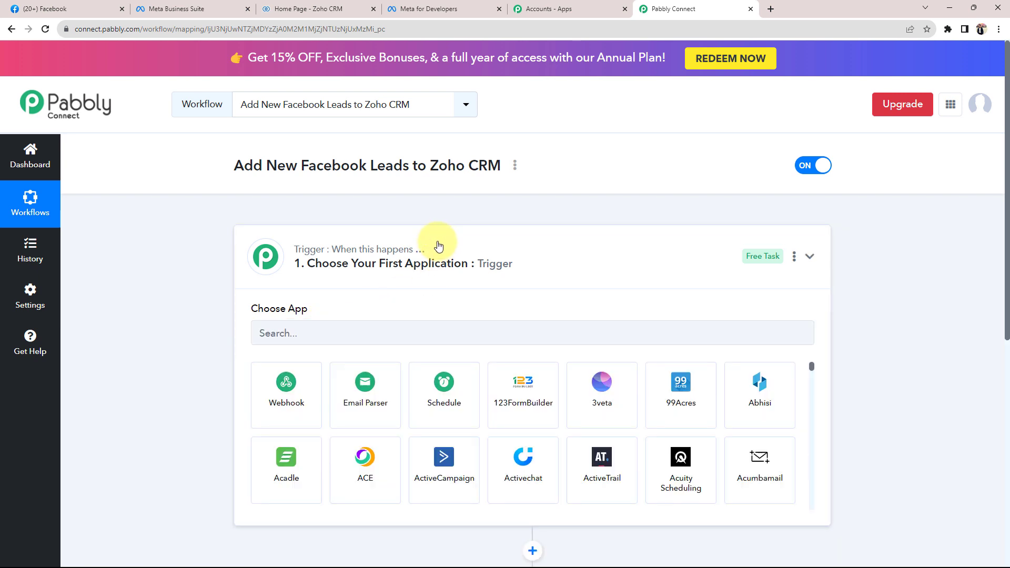
click(439, 246)
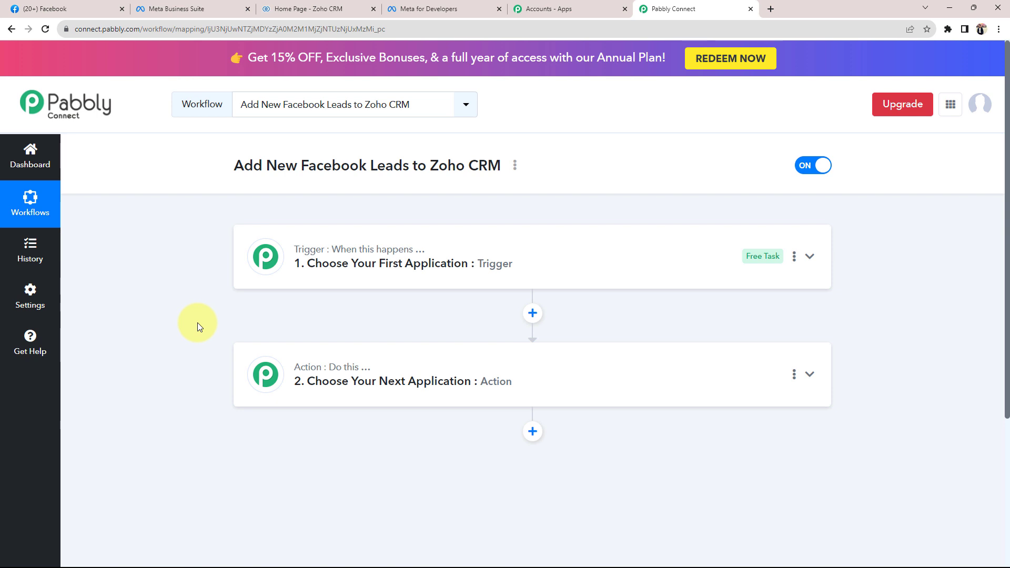
click(50, 9)
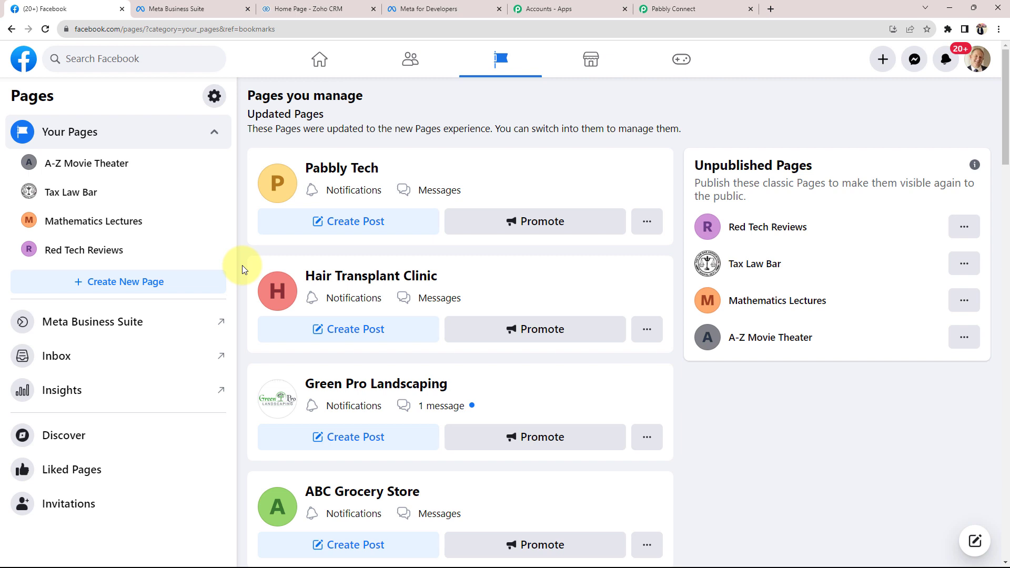
click(292, 8)
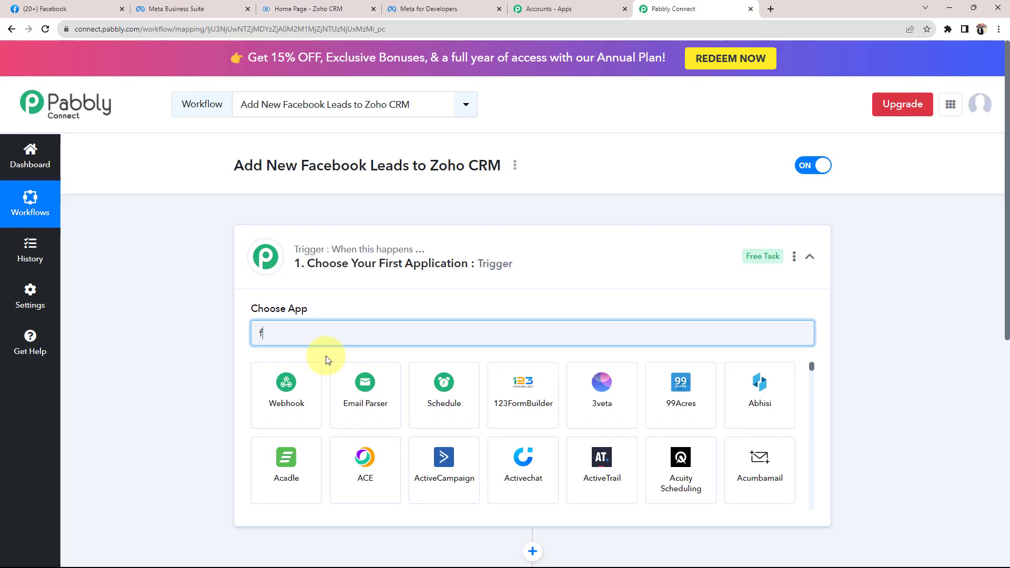
Search 'face' and pick Facebook Lead Ads as the trigger app
text(ace)
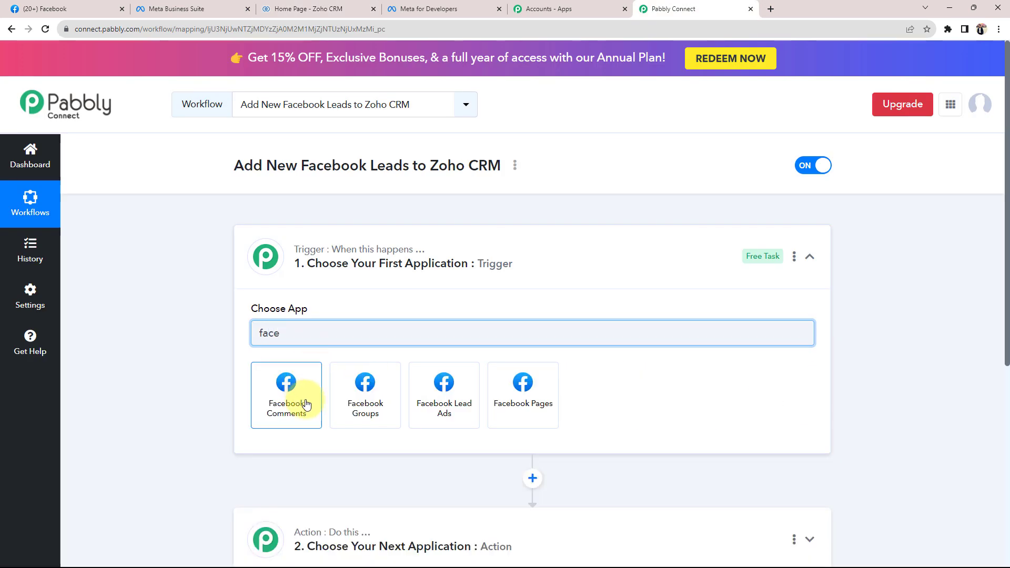
click(446, 396)
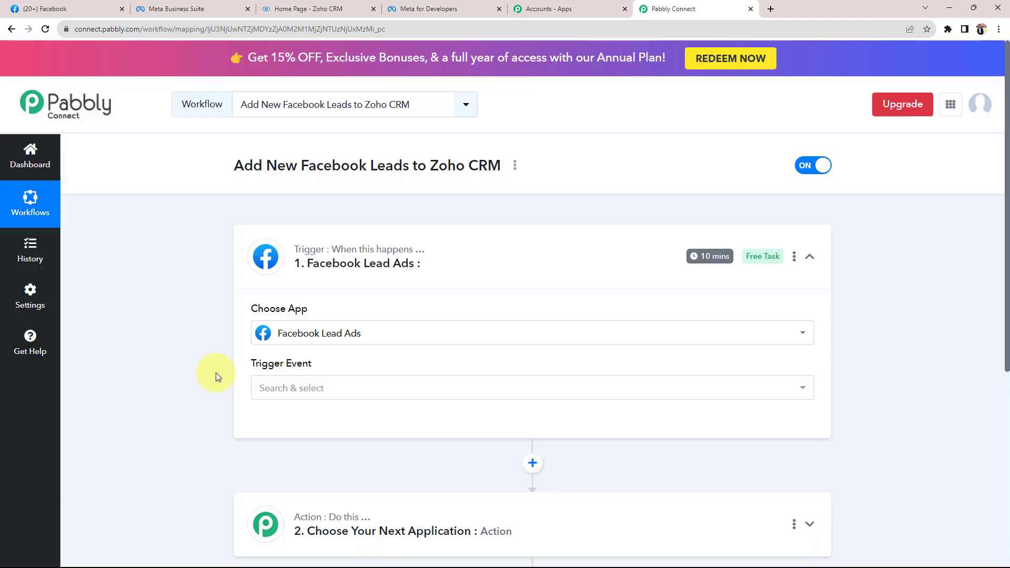
scroll(313, 371, down, 3)
Search 'zoho' and set Zoho CRM as the action step's app
click(313, 371)
click(287, 436)
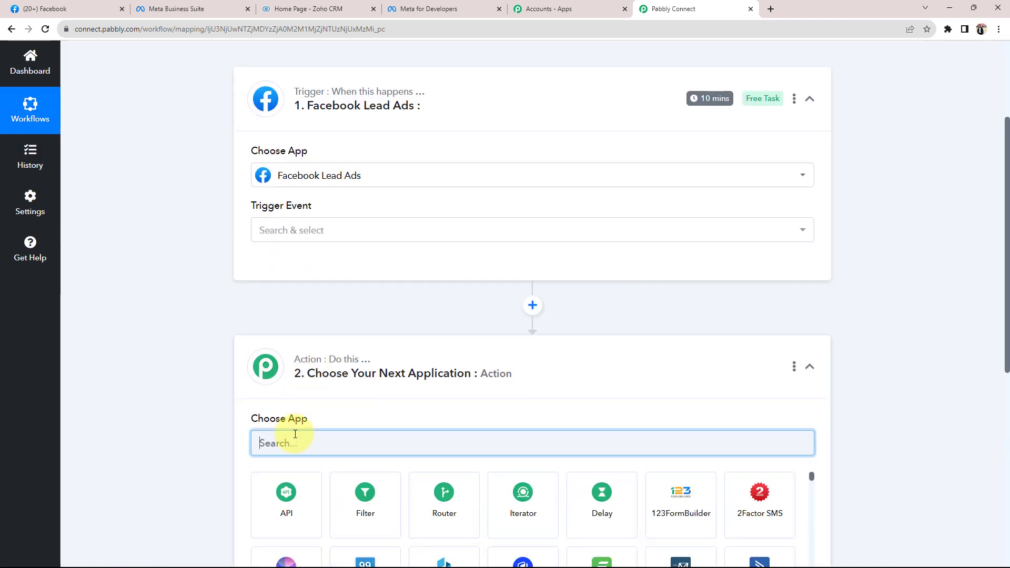
text(zoho)
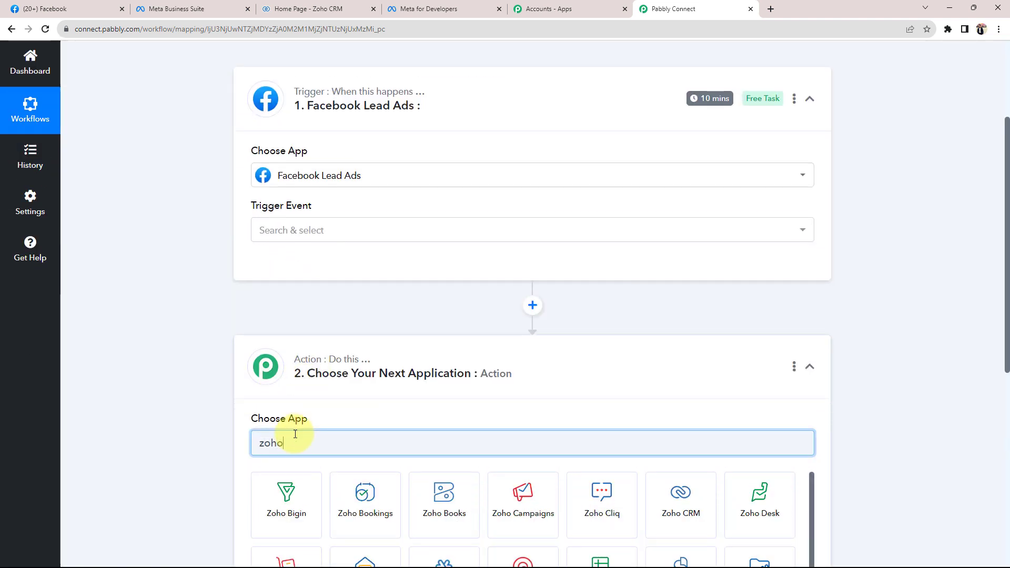
scroll(295, 441, down, 3)
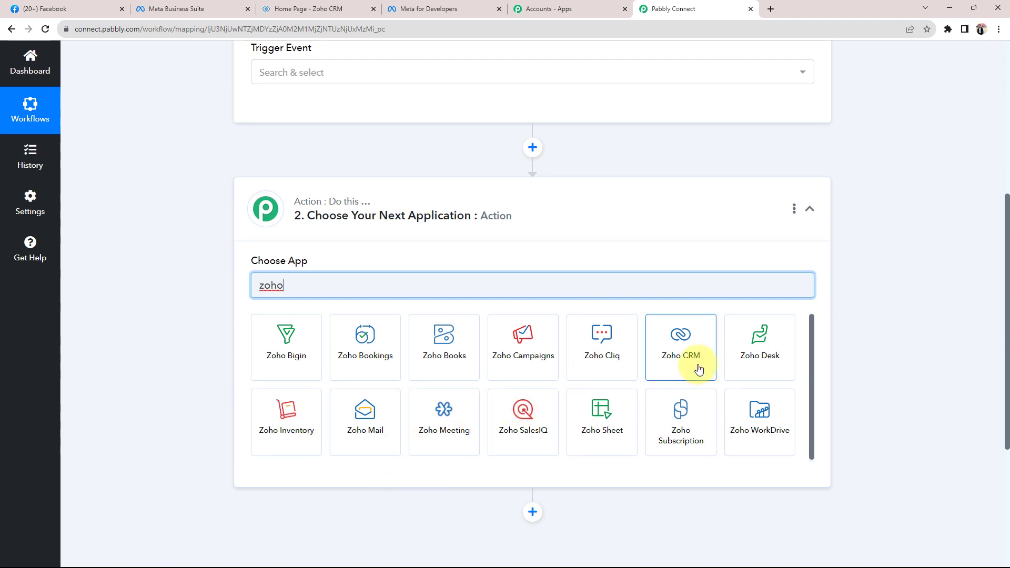
click(698, 369)
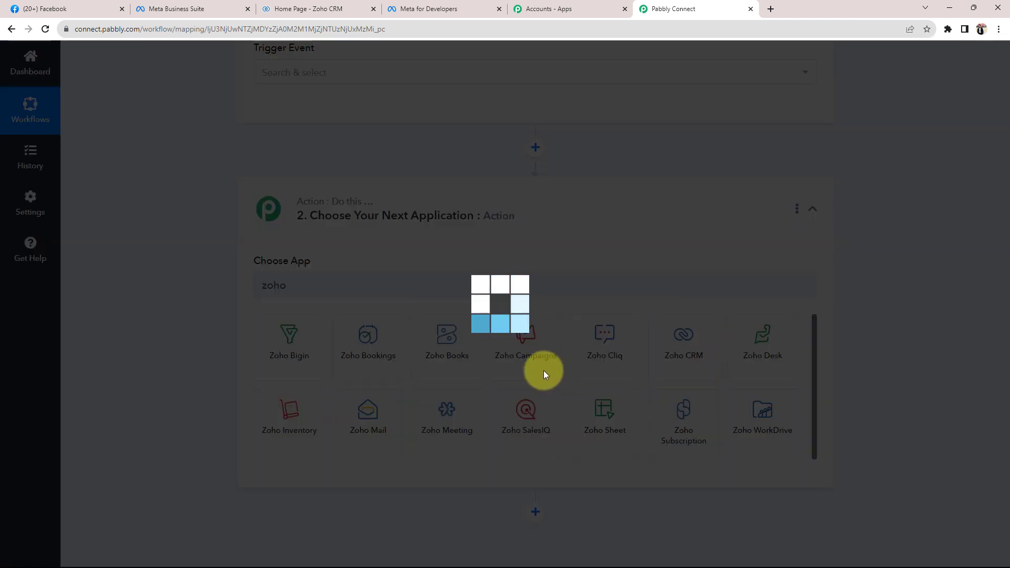
scroll(210, 261, up, 3)
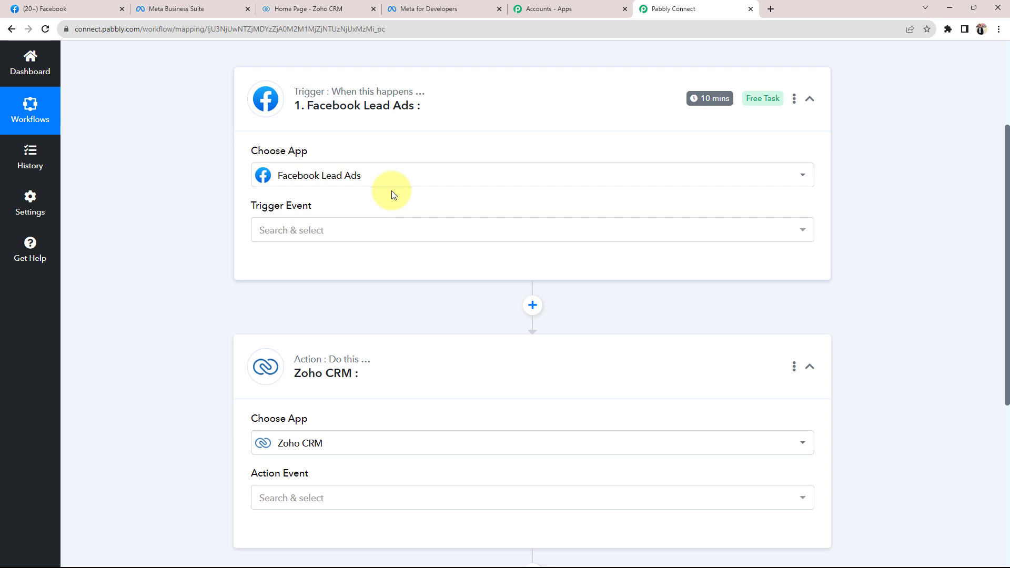
click(310, 230)
Set the trigger event to New Lead (Instant) and the Zoho CRM action to Insert/Update Record
click(305, 288)
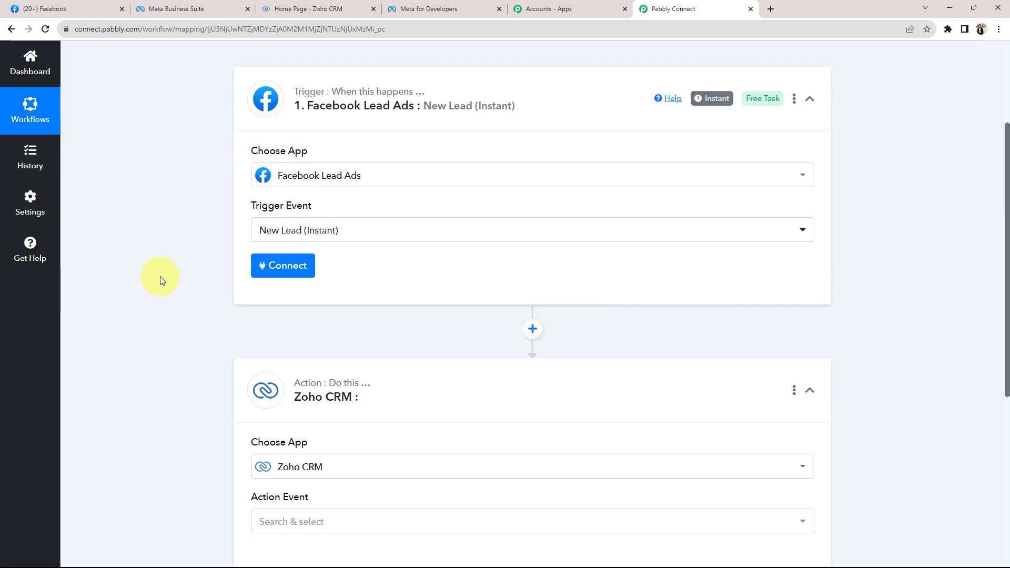
scroll(160, 276, down, 3)
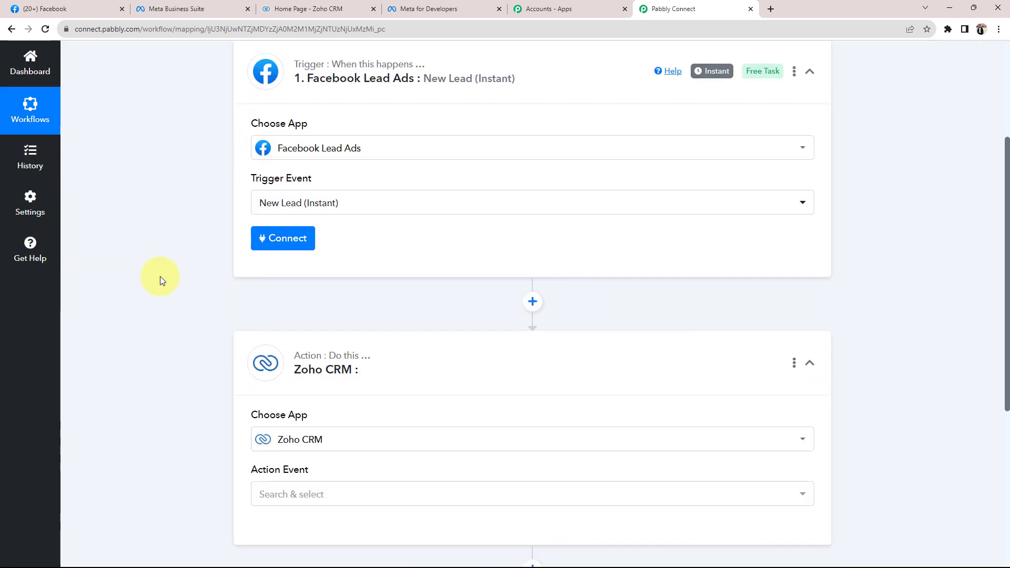
click(302, 360)
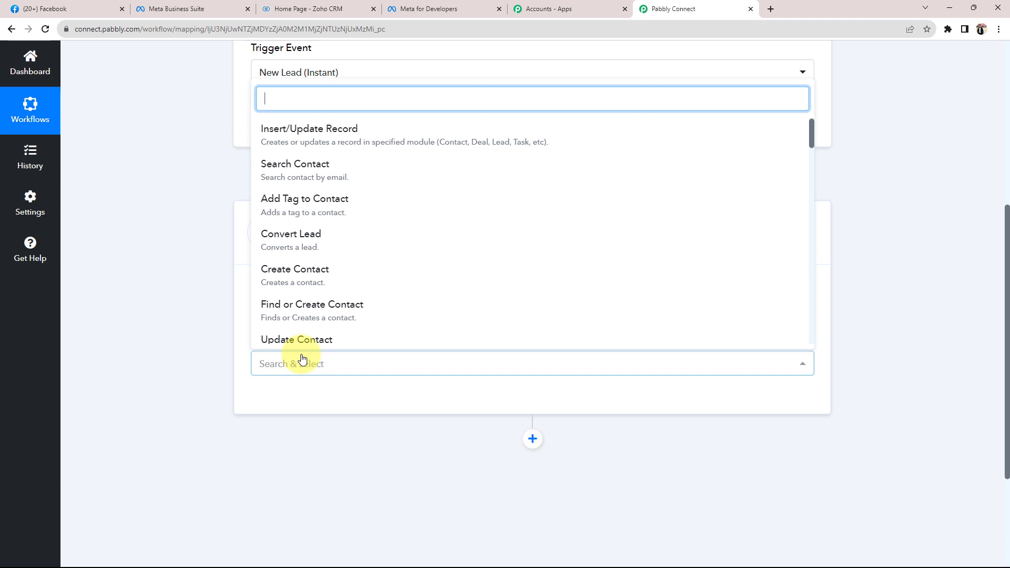
click(291, 140)
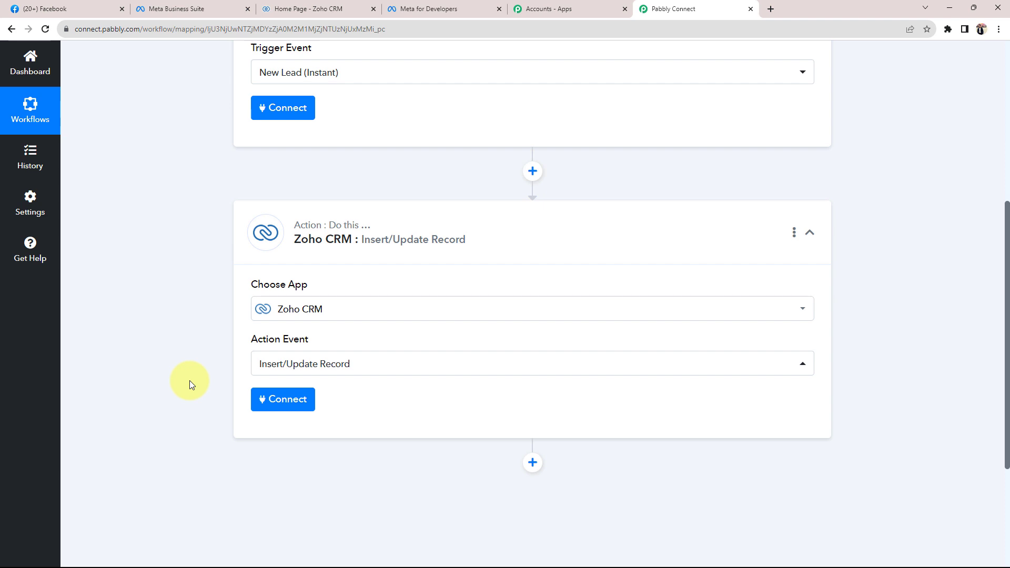
Start connecting an account on the Facebook Lead Ads trigger step
scroll(190, 381, up, 6)
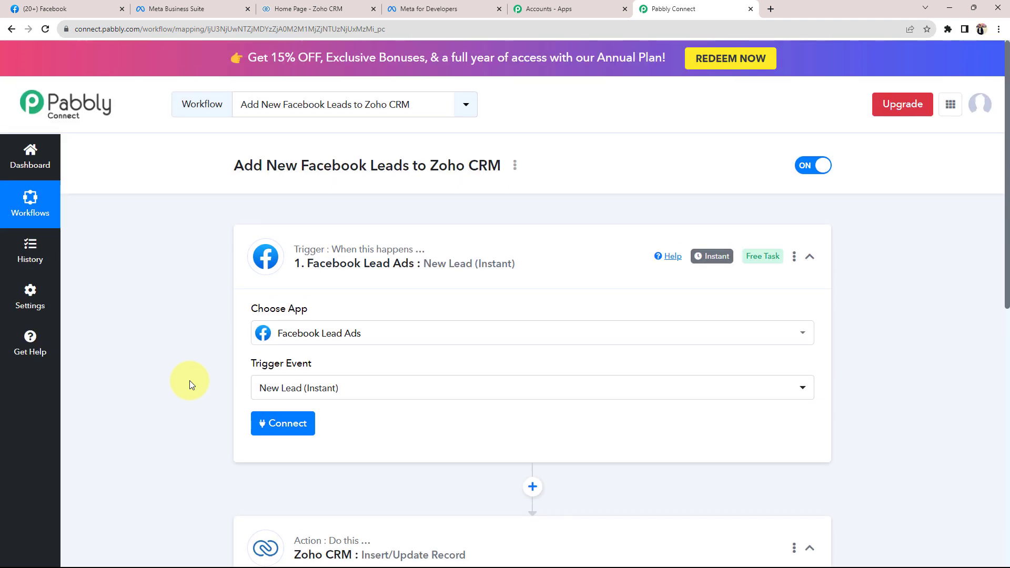
scroll(190, 380, down, 3)
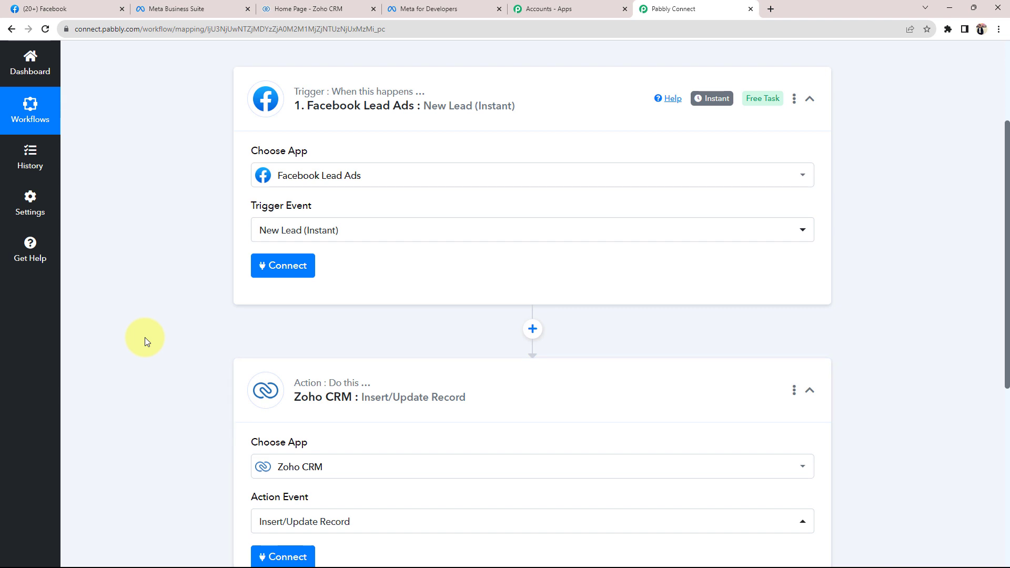
scroll(144, 337, up, 1)
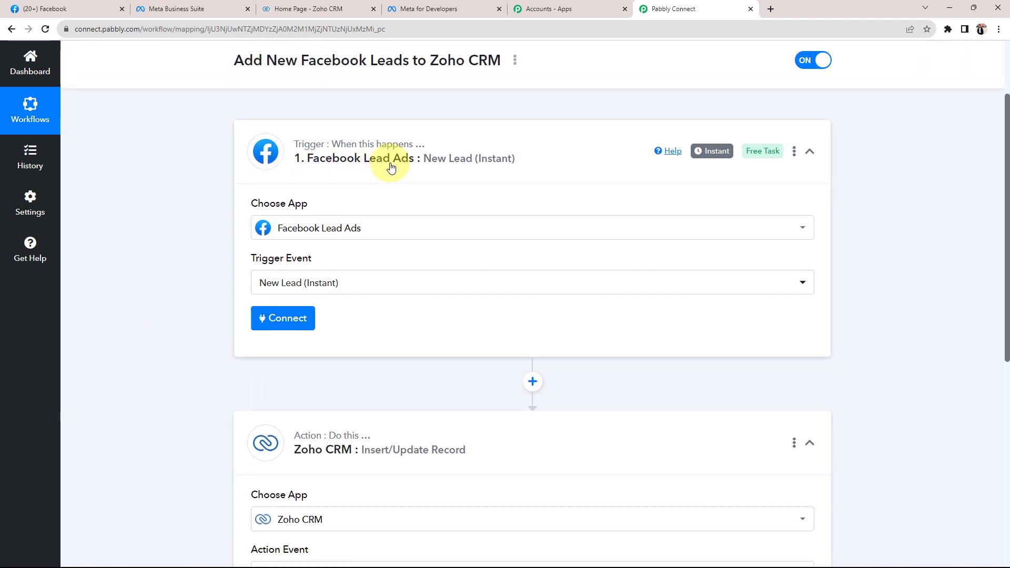
click(292, 325)
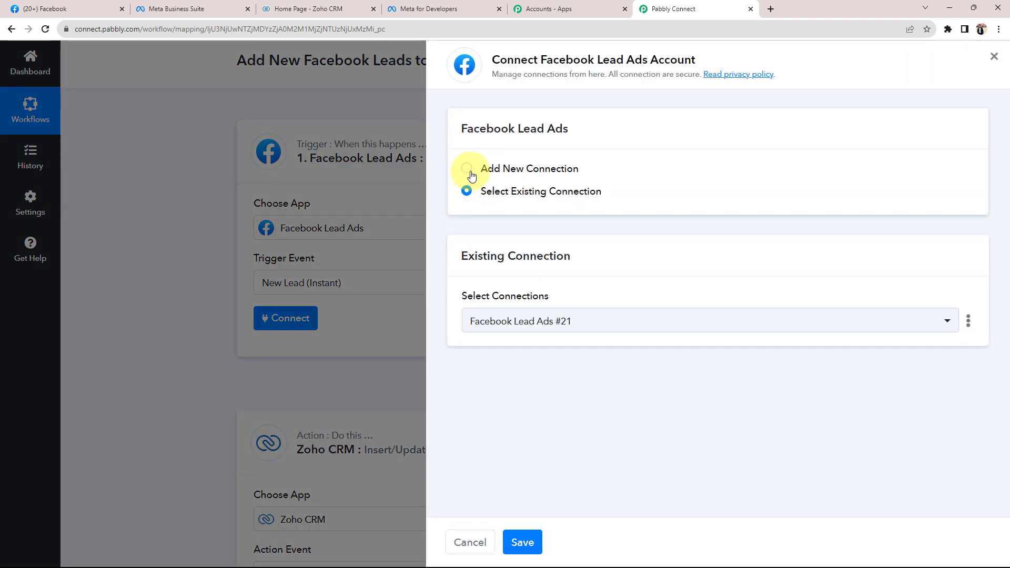
Add a new Facebook Lead Ads connection and authorise the Facebook account
click(470, 171)
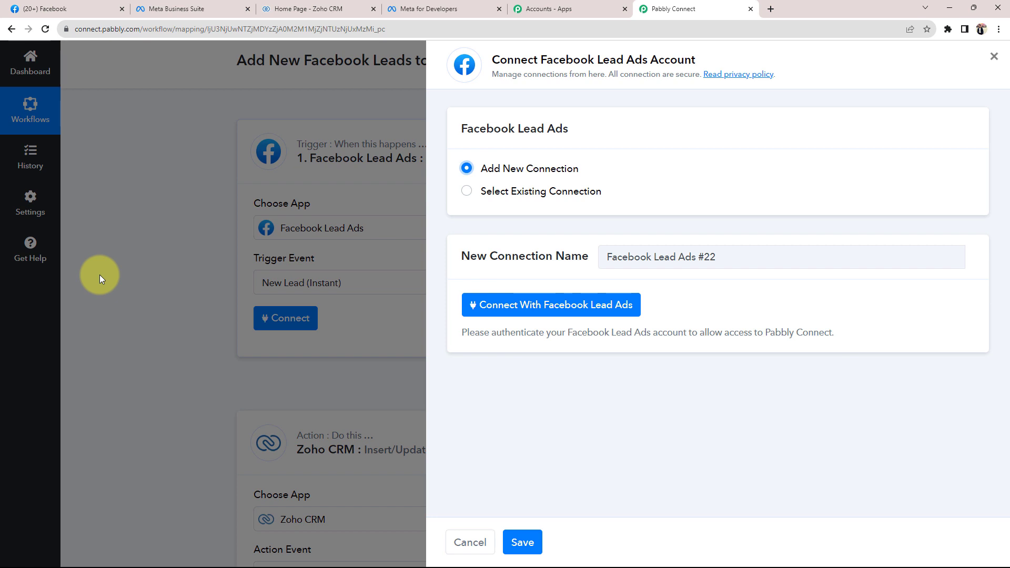
click(42, 8)
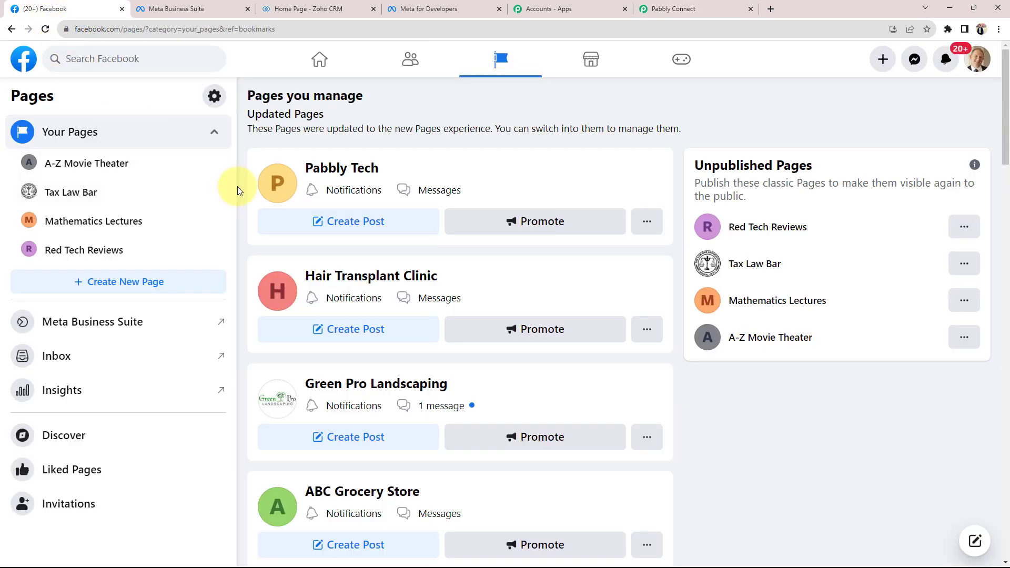
click(675, 8)
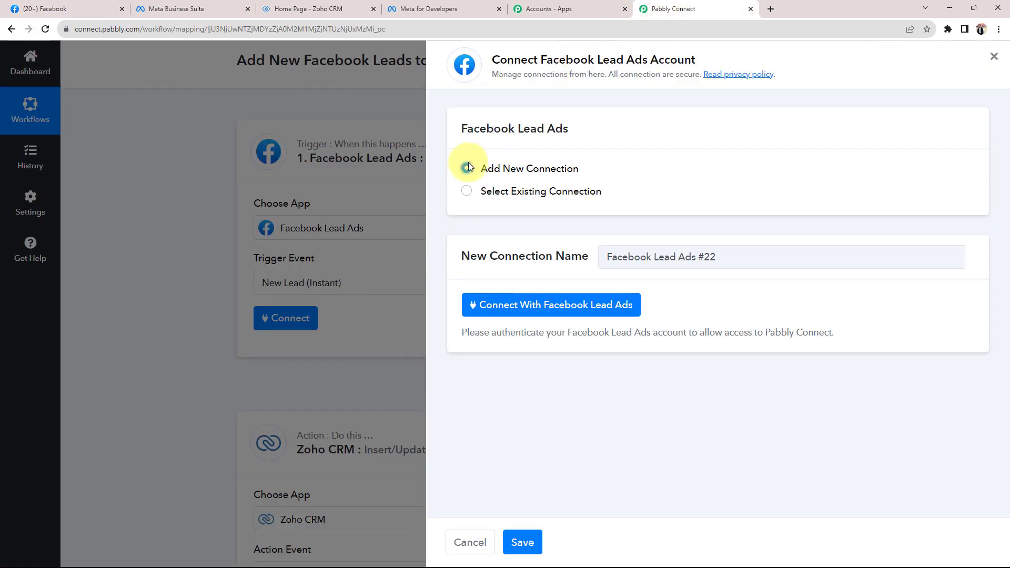
click(487, 305)
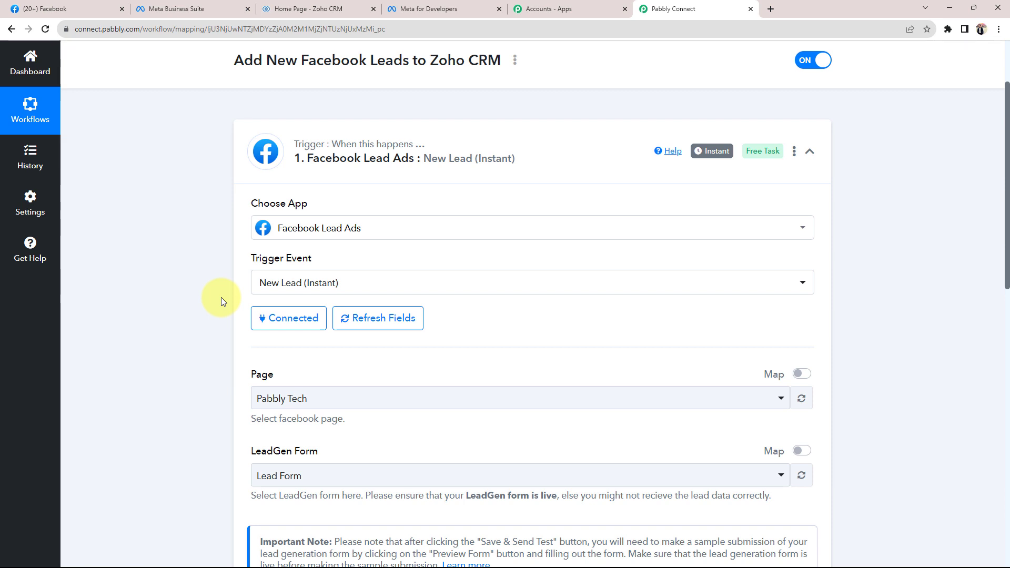
Scroll to the connected trigger's Page and LeadGen Form fields
scroll(221, 298, down, 3)
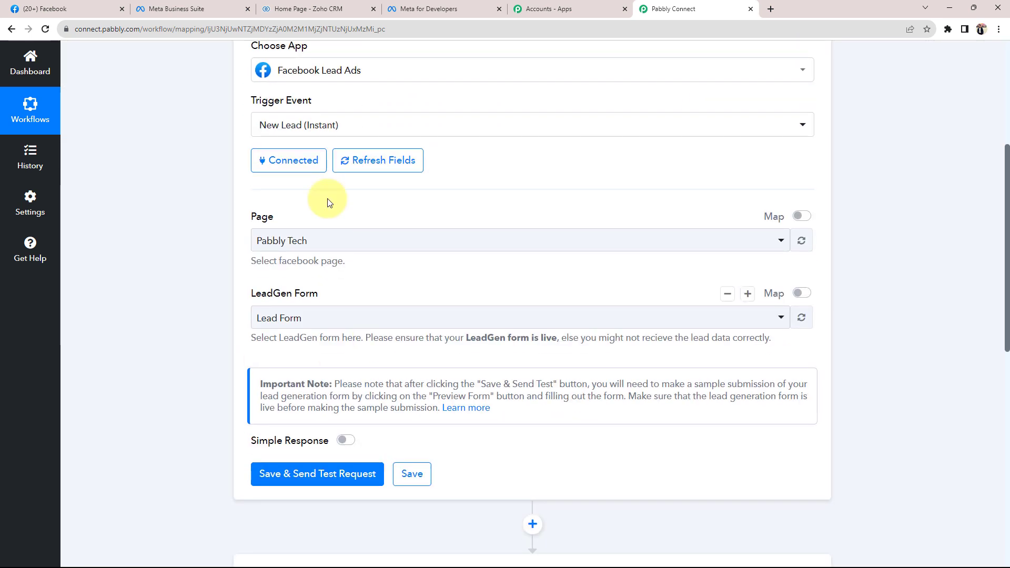
drag(251, 218, 255, 218)
click(207, 227)
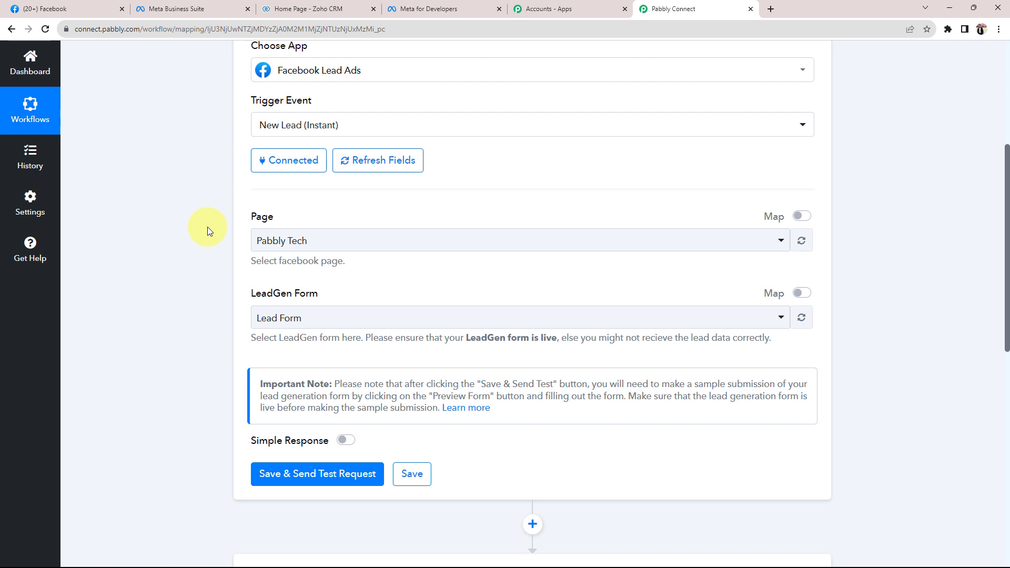
click(260, 236)
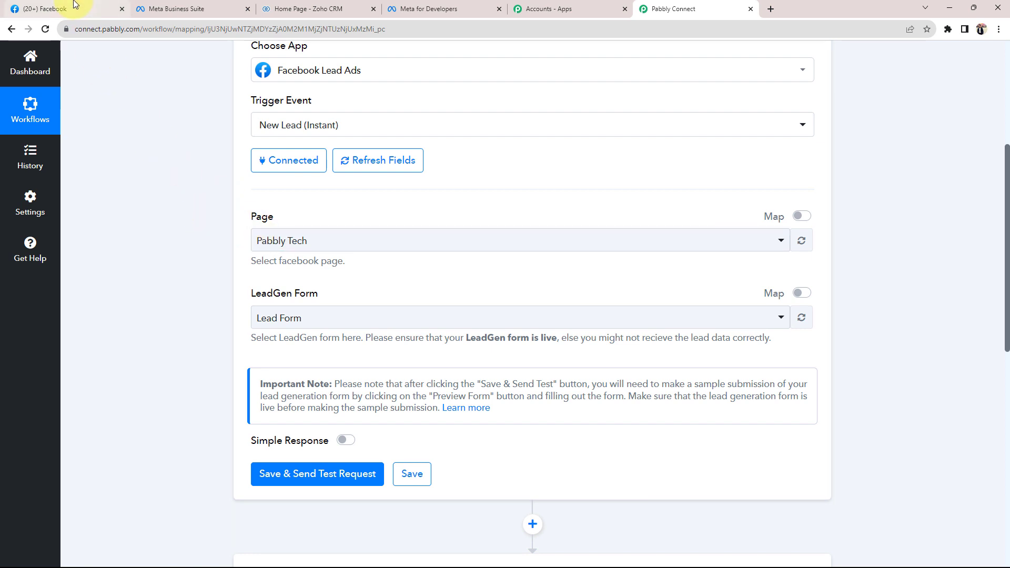
Scroll through Facebook's Pages you manage list, with Pabbly Tech listed first
click(53, 9)
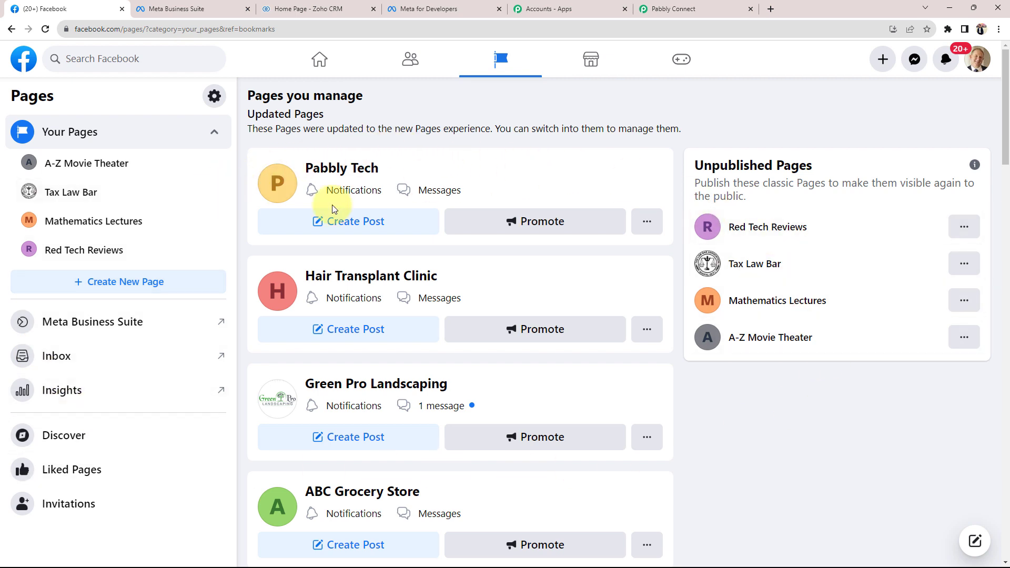
scroll(225, 361, down, 1)
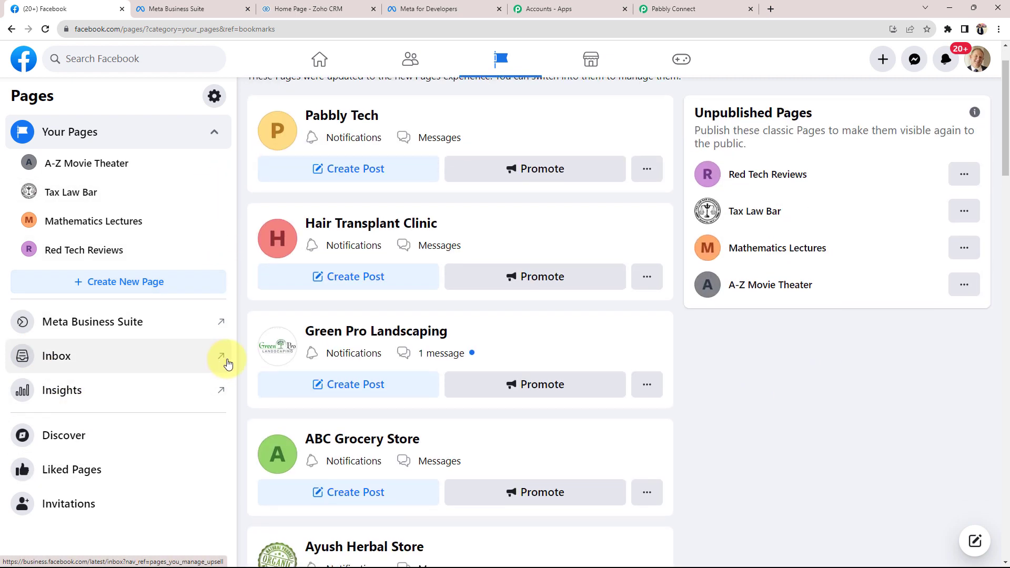
scroll(244, 393, down, 2)
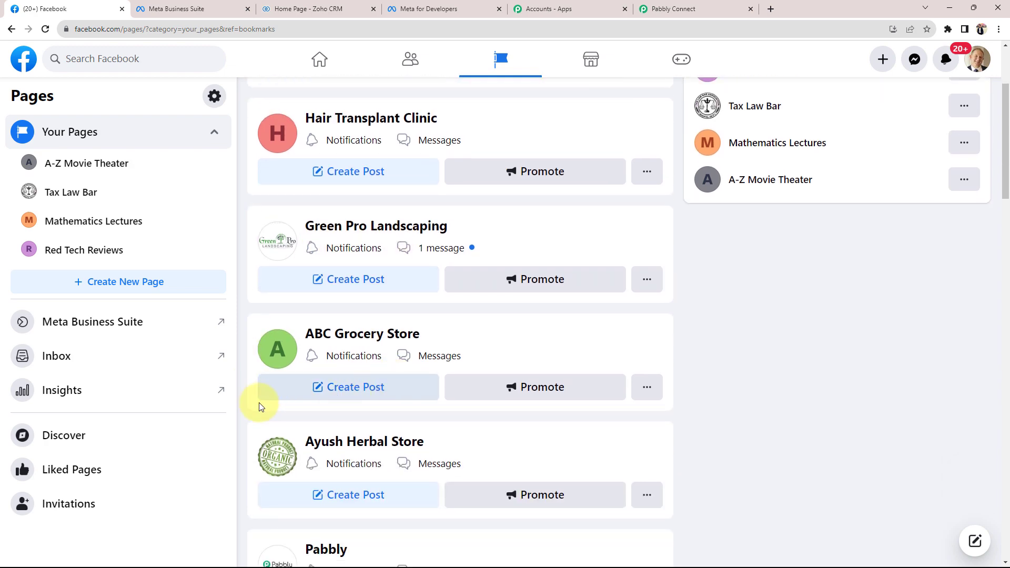
scroll(484, 401, down, 3)
scroll(484, 401, up, 6)
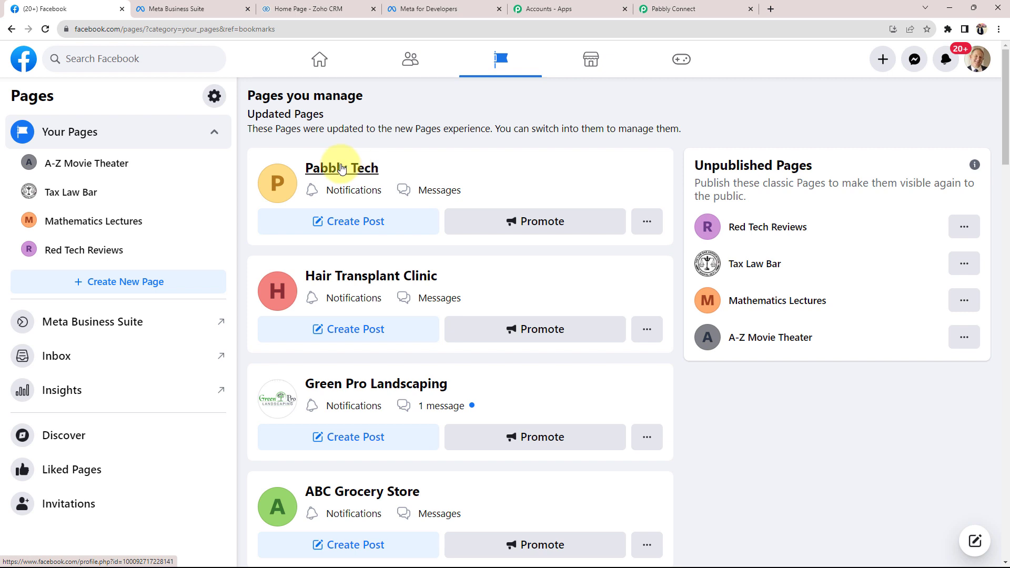
View Meta Business Suite's Lead ads forms page listing the active Lead Form
click(174, 9)
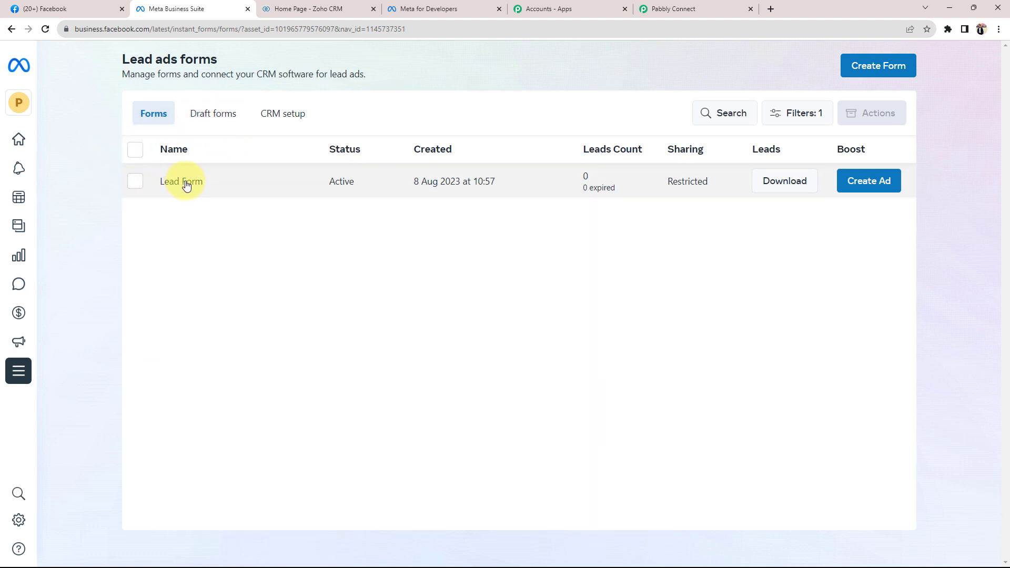
Back in Pabbly Connect, choose Pabbly Tech as the trigger's Page
click(695, 8)
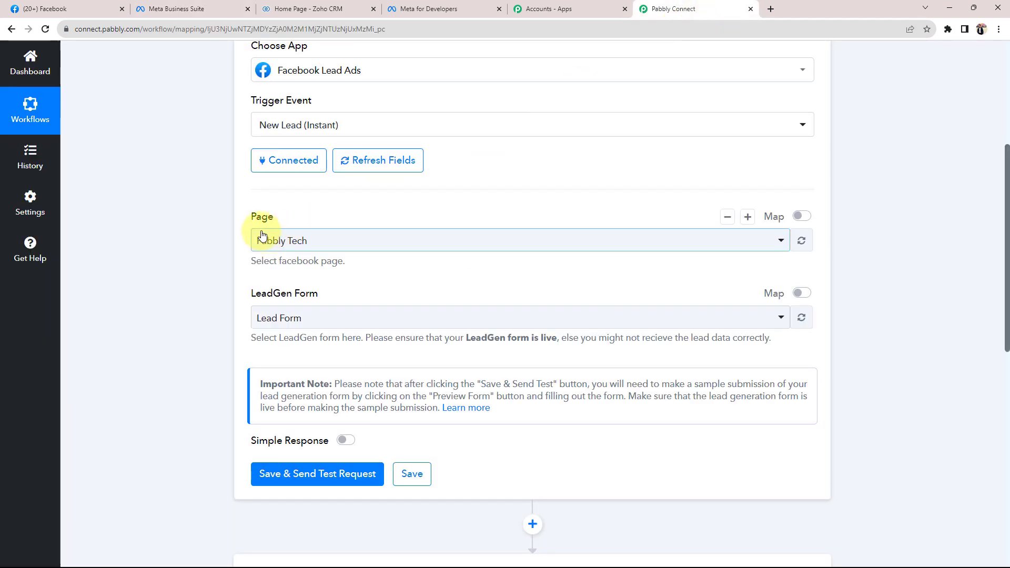
drag(243, 212, 268, 240)
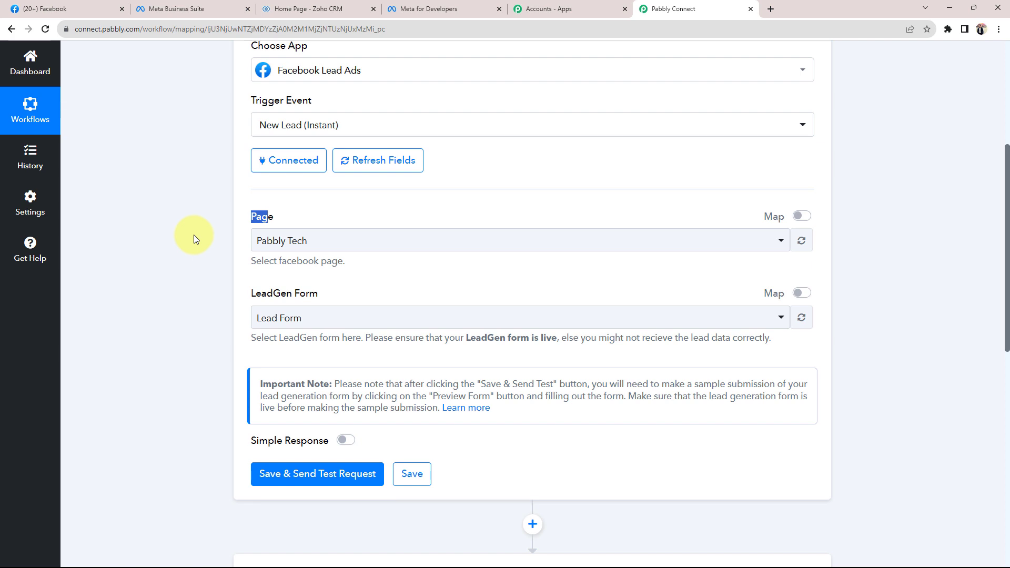
click(362, 246)
scroll(340, 371, down, 3)
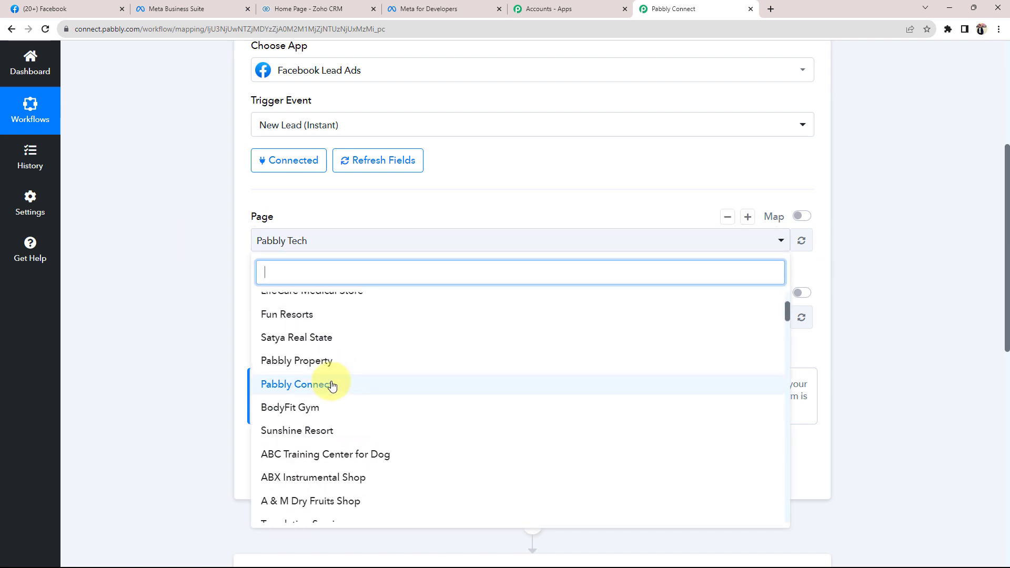
scroll(274, 381, up, 3)
scroll(274, 376, down, 10)
scroll(332, 386, up, 10)
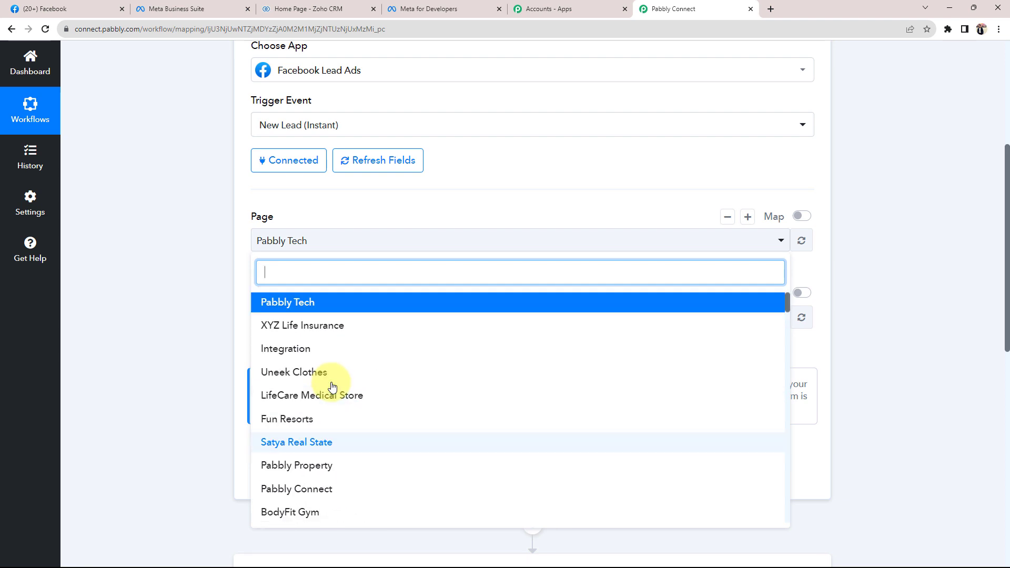
click(267, 311)
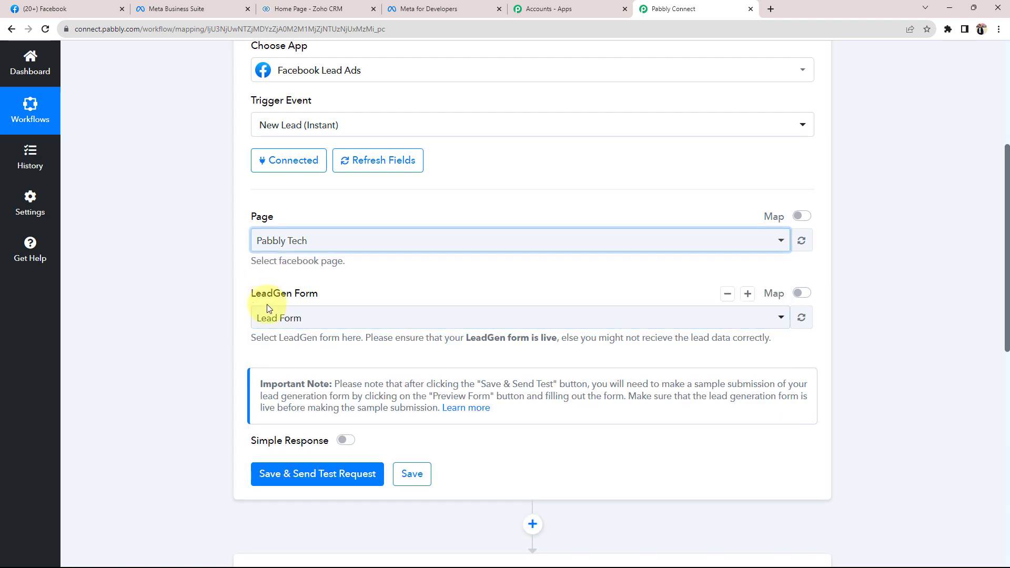
Select Lead Form as the LeadGen Form, then save and send a test request
click(274, 320)
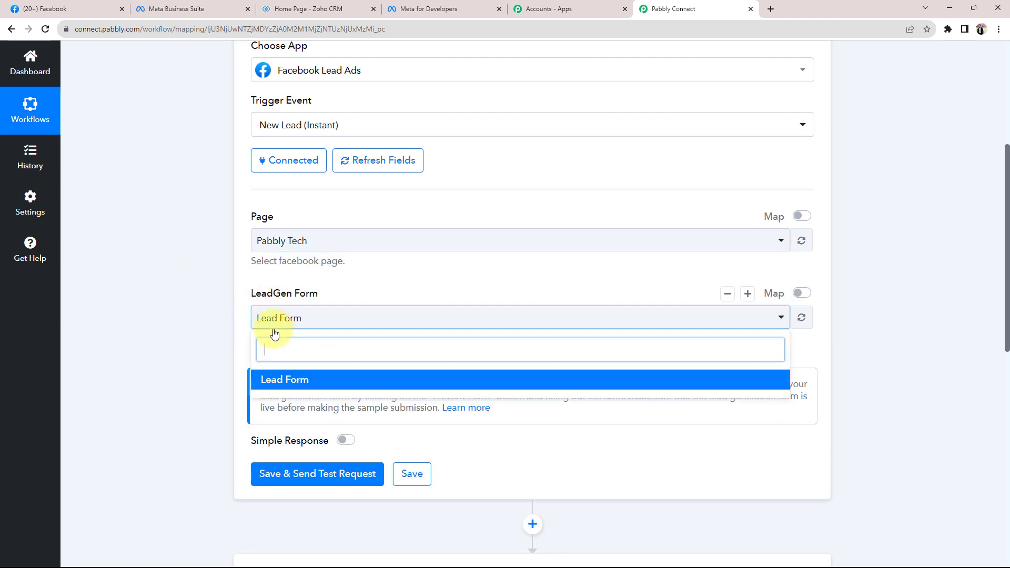
click(267, 380)
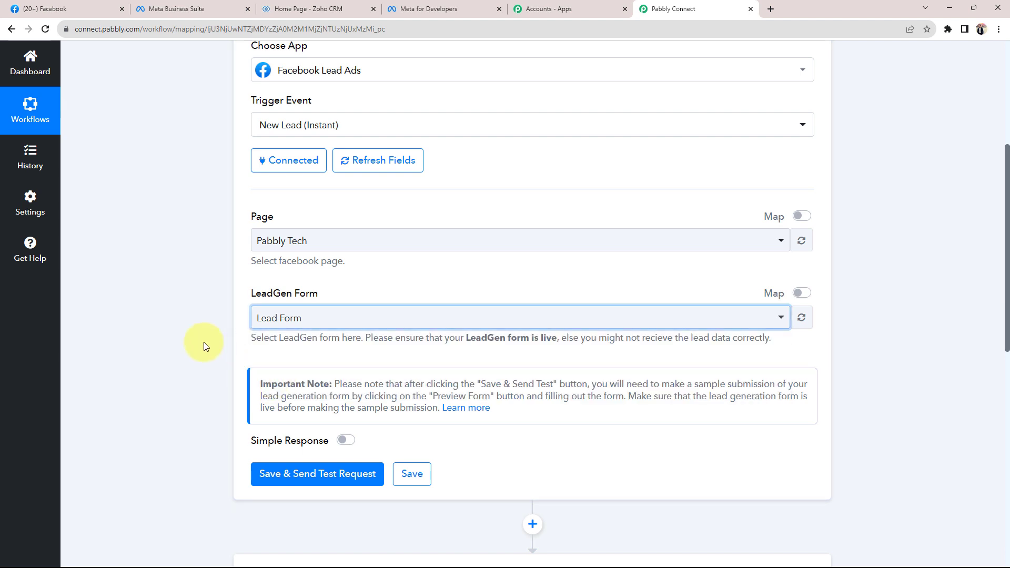
scroll(203, 346, down, 1)
click(271, 413)
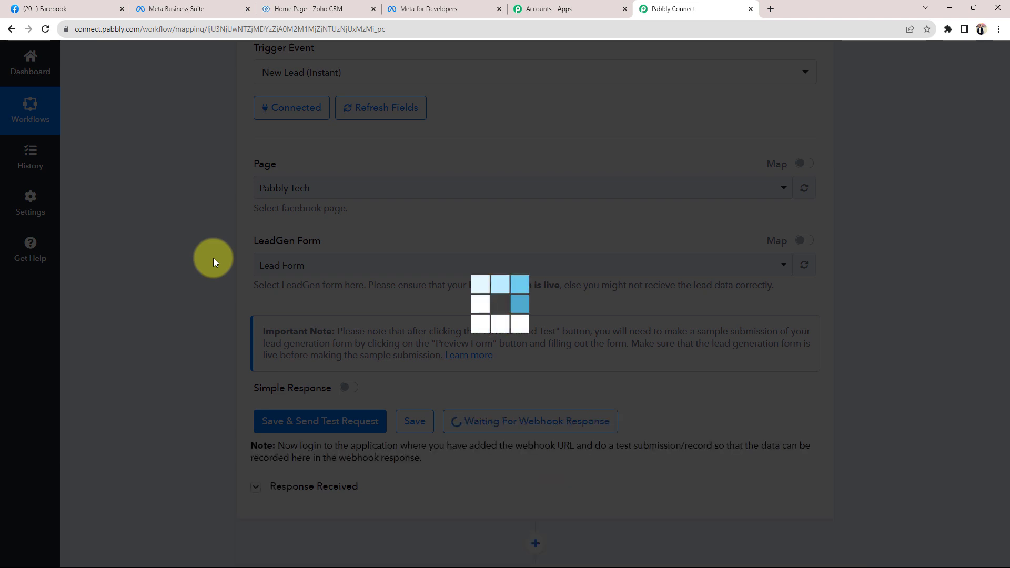
Expand Response Received to show Res2 Success 1 and read the test-submission note
scroll(213, 257, down, 3)
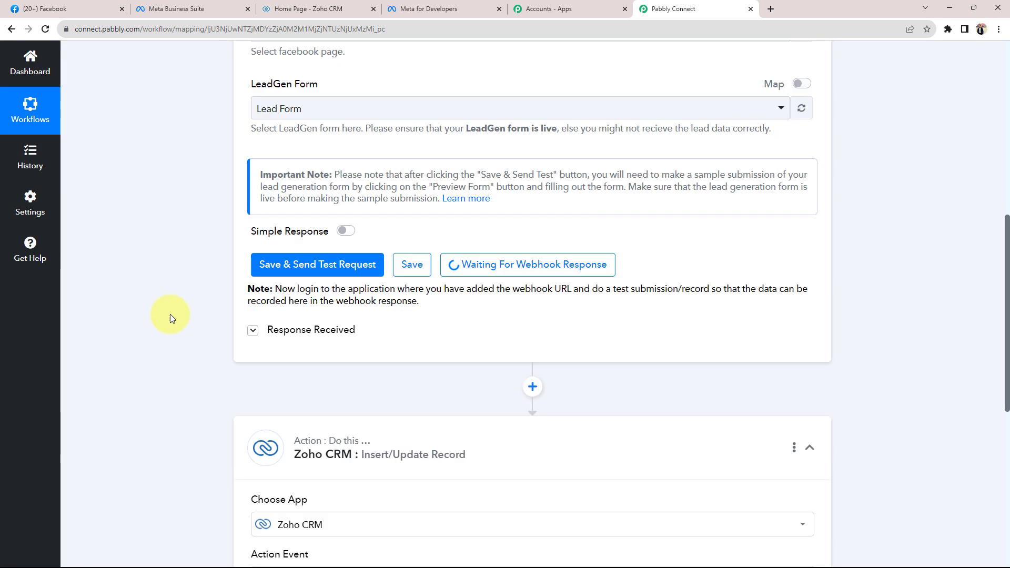
click(252, 329)
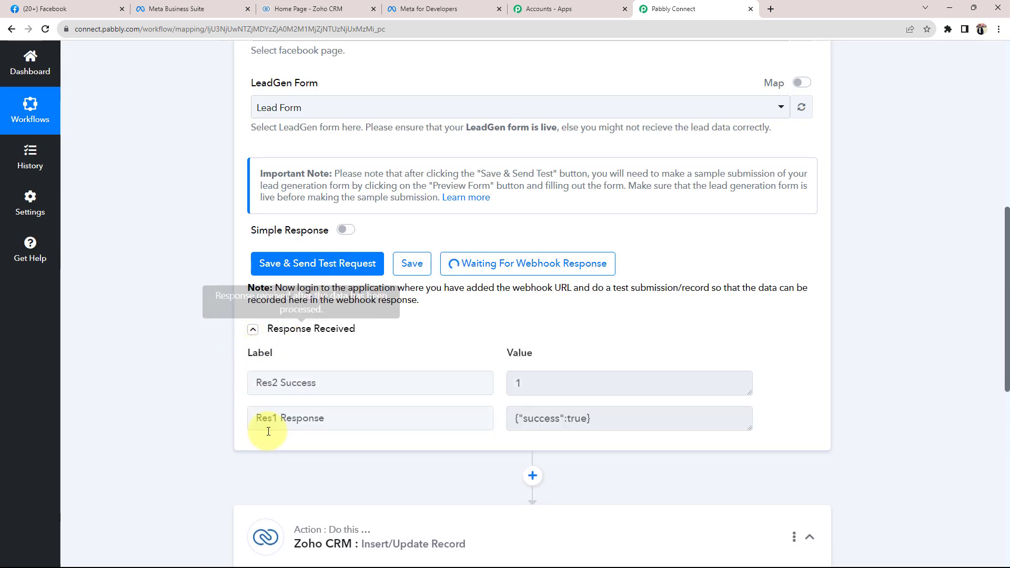
scroll(109, 329, up, 3)
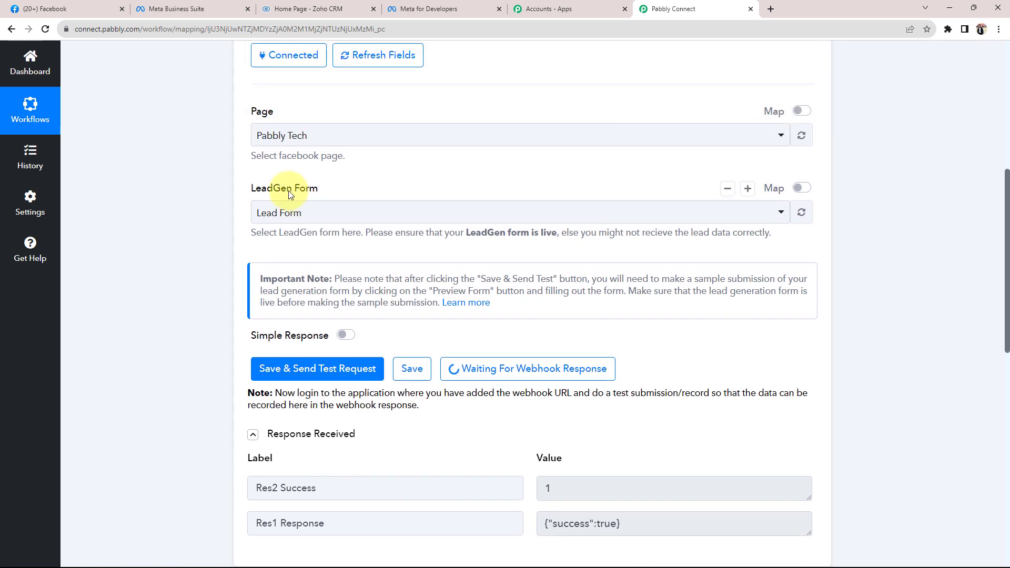
scroll(187, 232, up, 1)
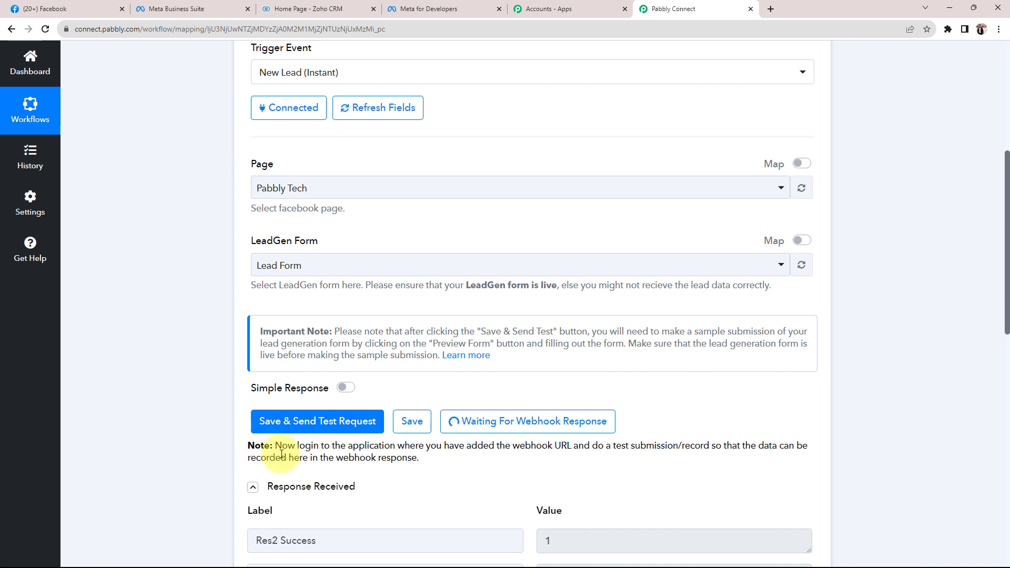
drag(394, 447, 570, 447)
click(474, 470)
click(509, 459)
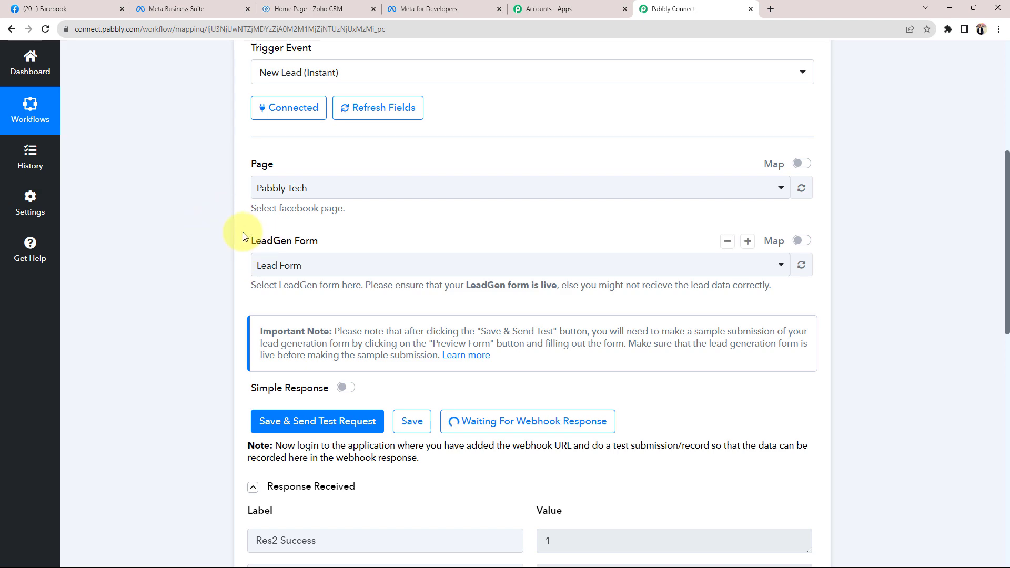
In Meta for Developers, go through My Apps and Tools to the Lead Ads RTU Debug Tool
click(437, 5)
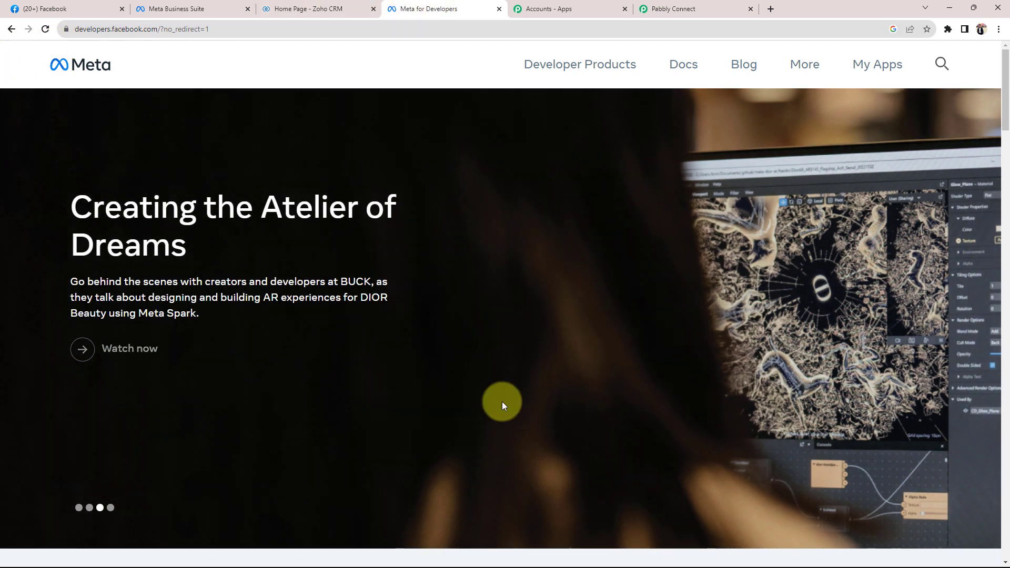
click(878, 73)
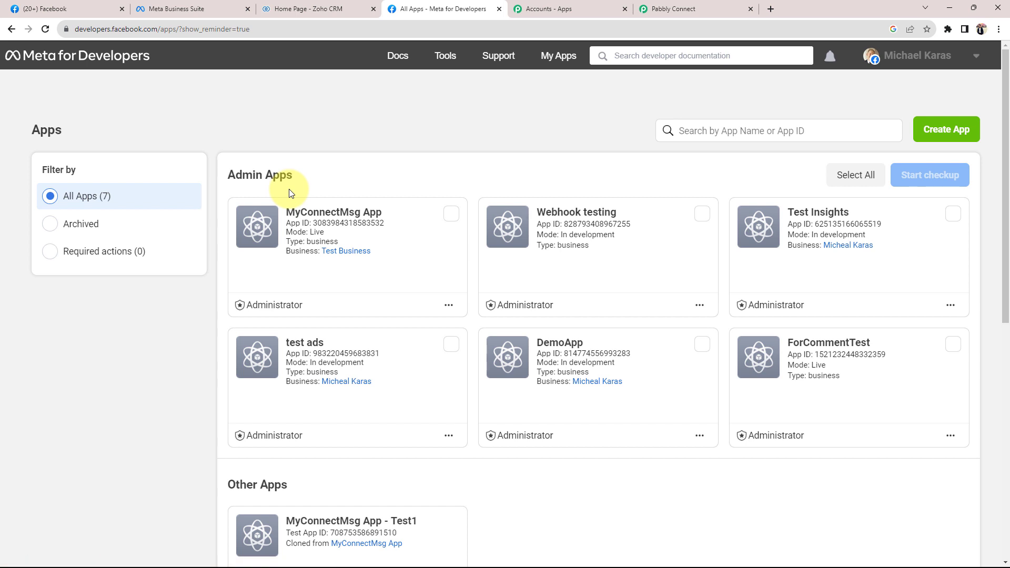
click(445, 56)
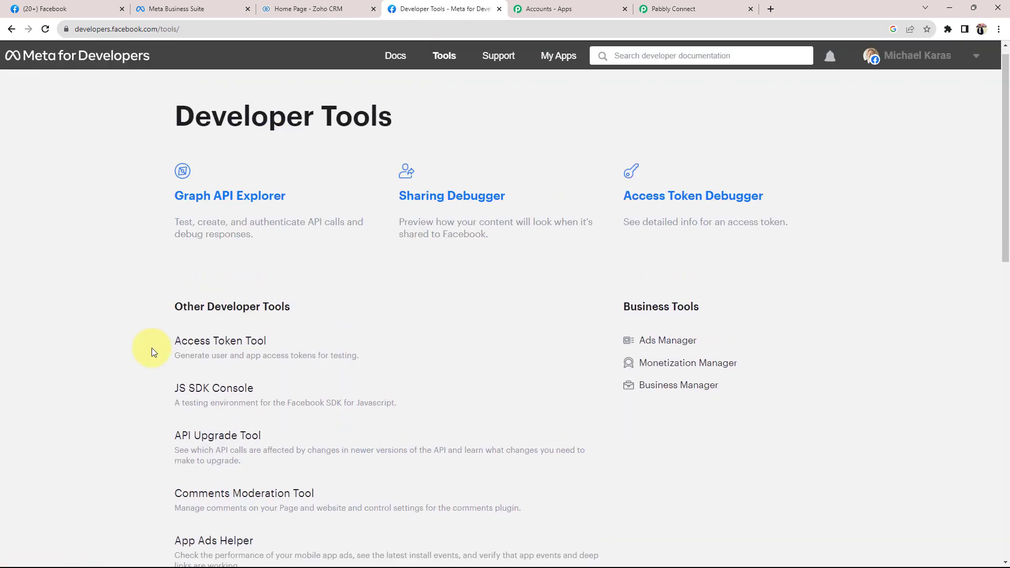
scroll(108, 351, down, 3)
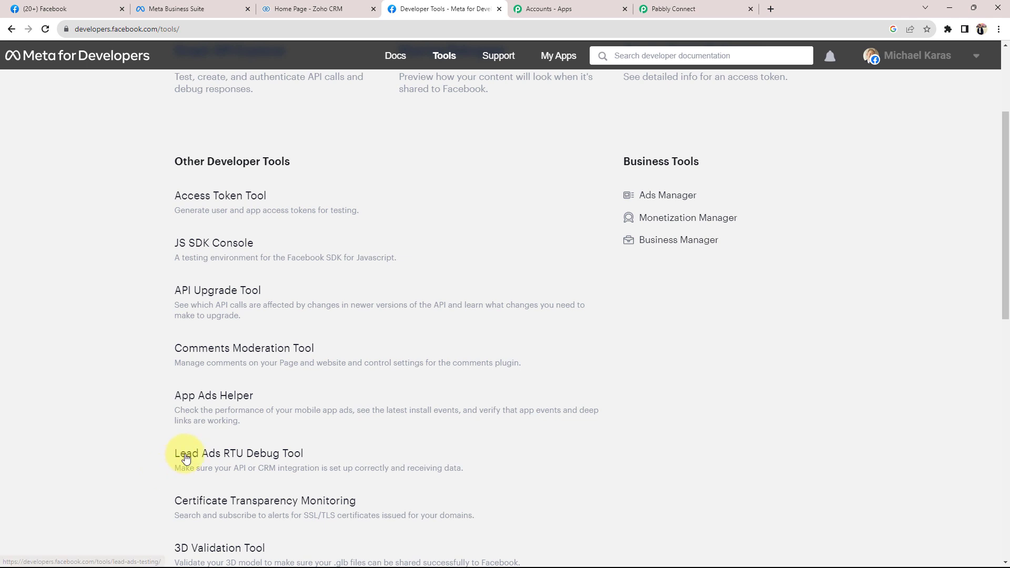
click(255, 455)
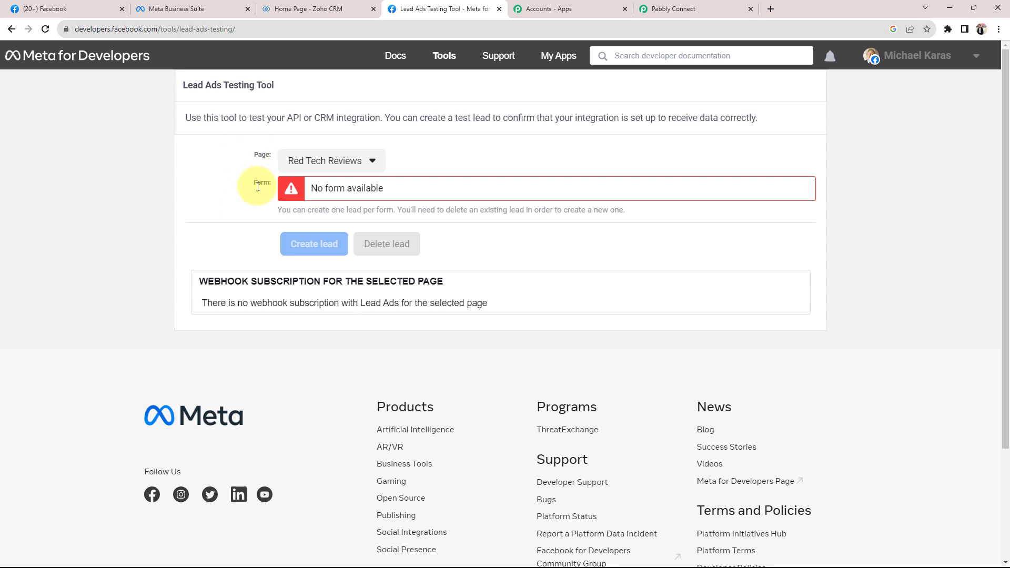
Select the Pabbly Tech page and its Lead Form, then preview the form
click(322, 170)
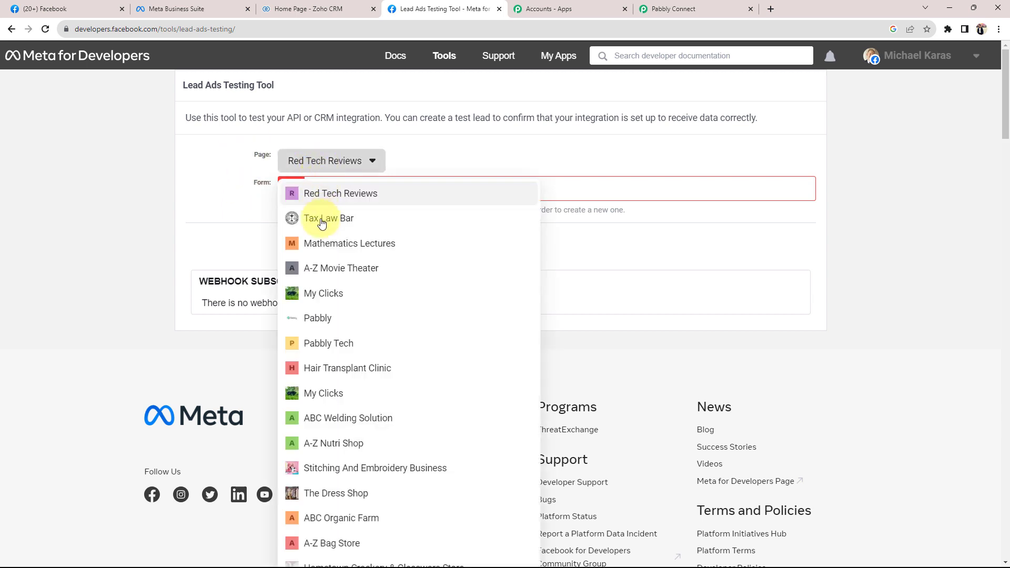
click(339, 343)
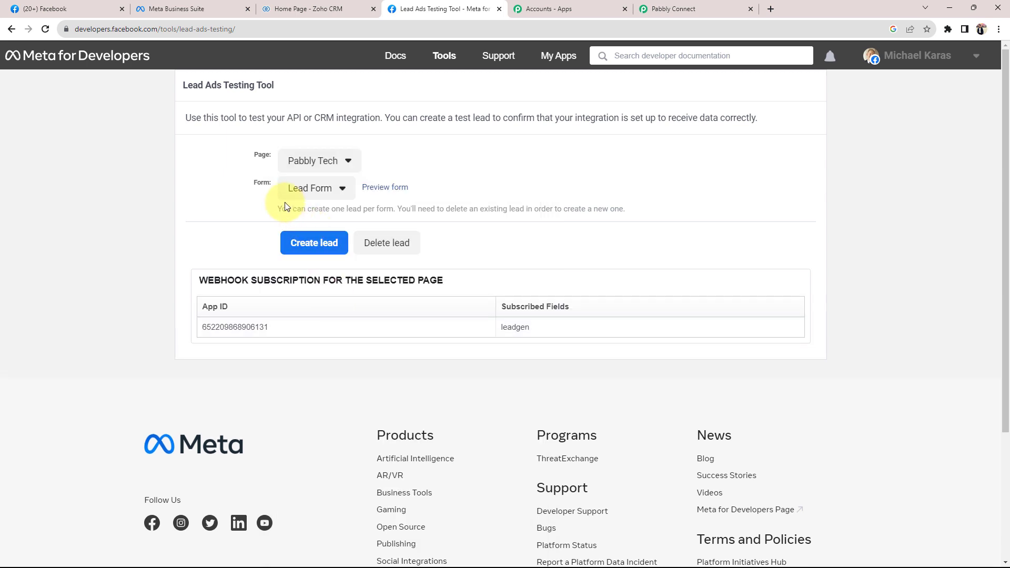
click(323, 188)
click(311, 211)
click(378, 189)
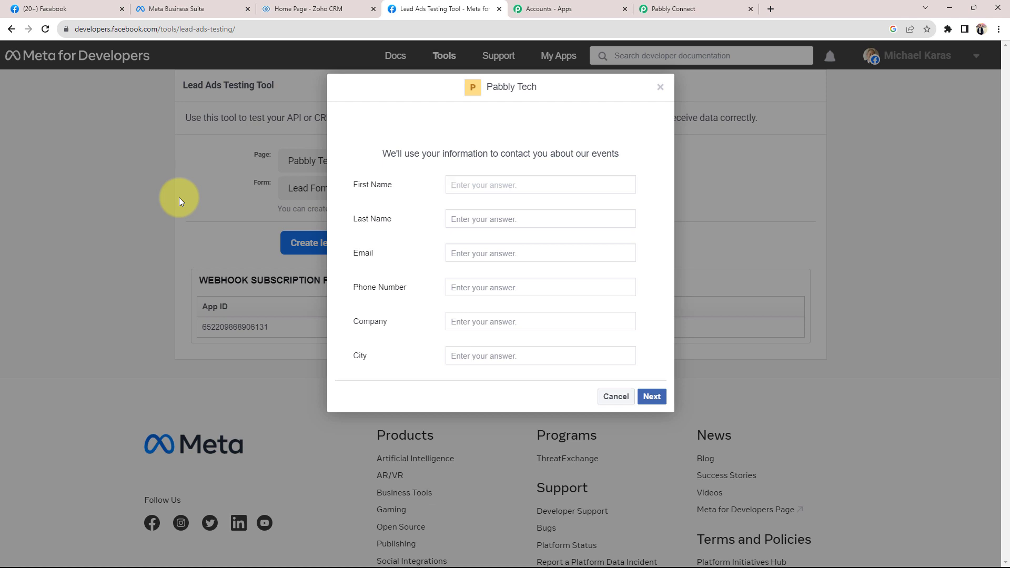
Fill the test form with first and last name, e-mail, phone, company Pabbly and city Indore
text(Demo)
key(Tab)
text(Test)
key(Tab)
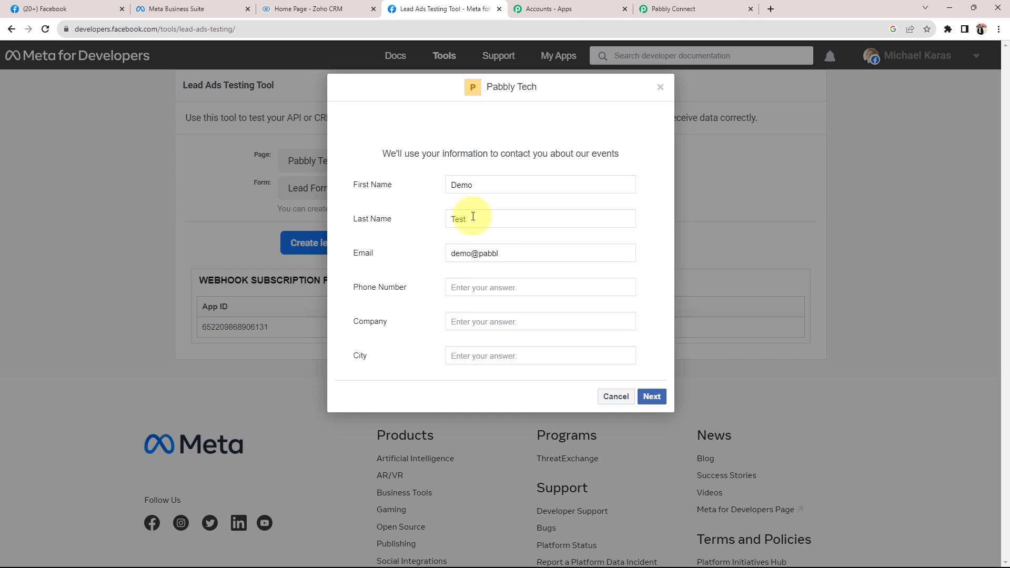
key(Tab)
text(+9111111111)
key(Tab)
text(Pabbly)
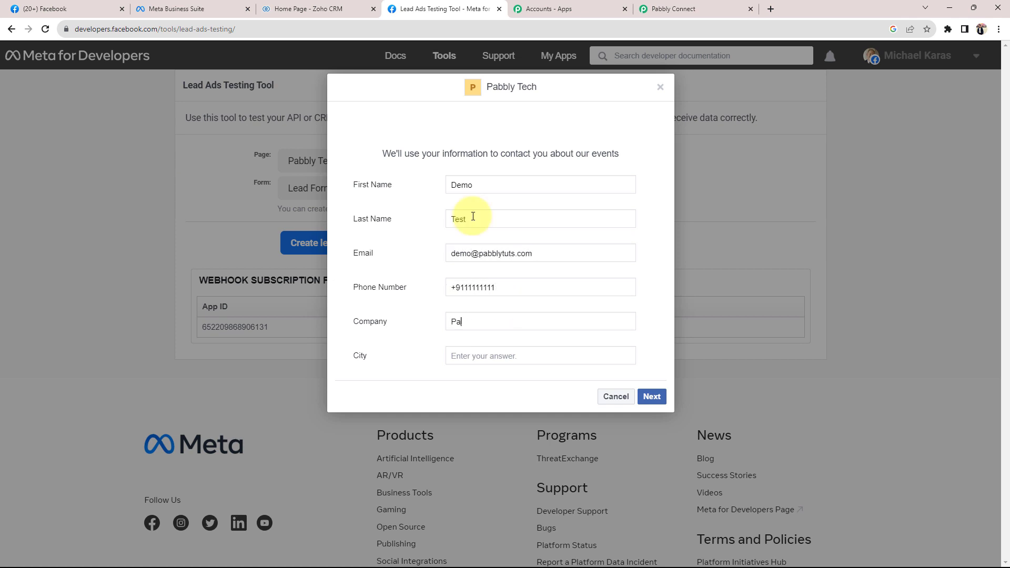
key(Tab)
text(Indore)
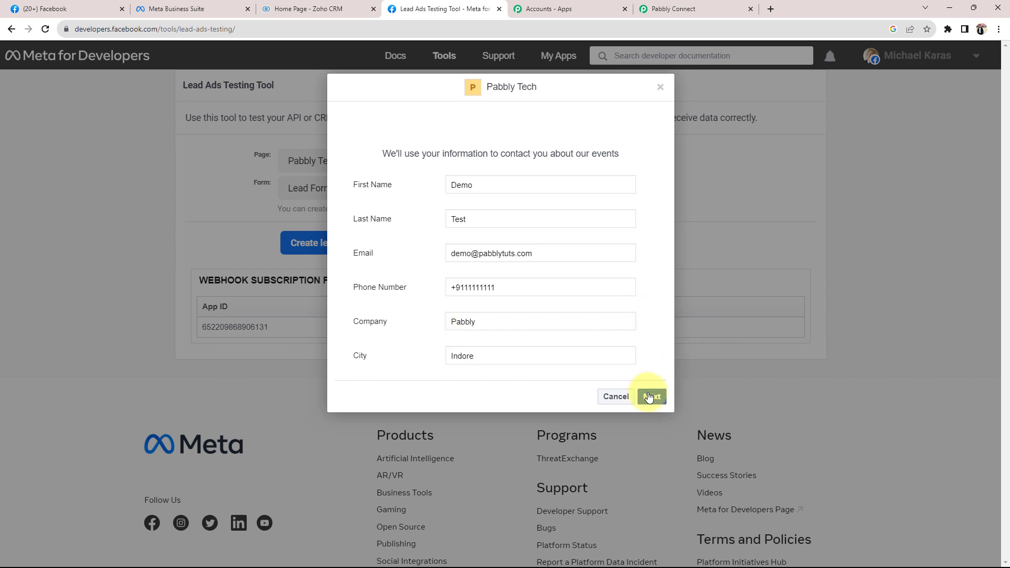
Submit the test lead, close the confirmation, and go back to Pabbly Connect
click(651, 397)
click(630, 257)
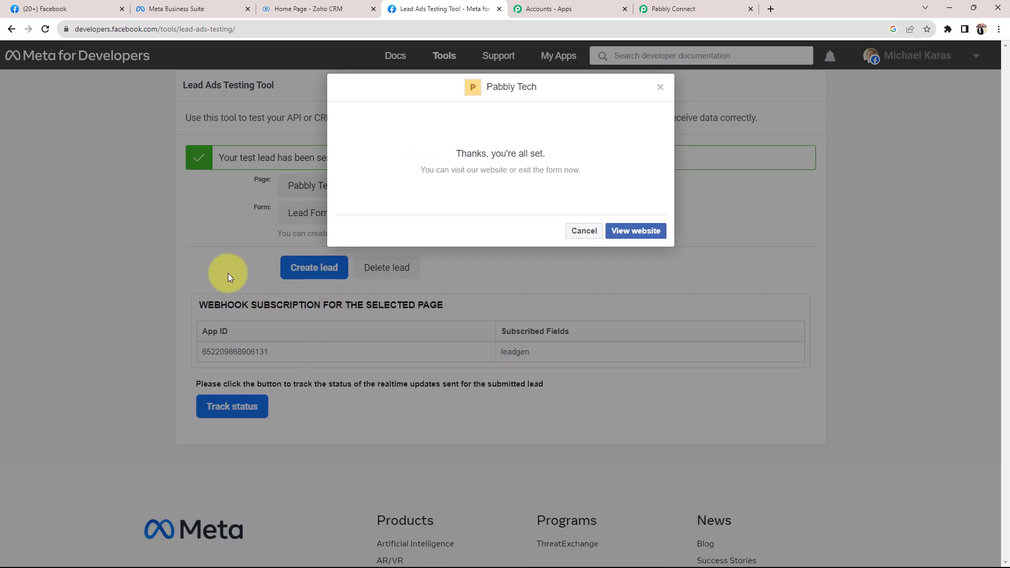
click(662, 87)
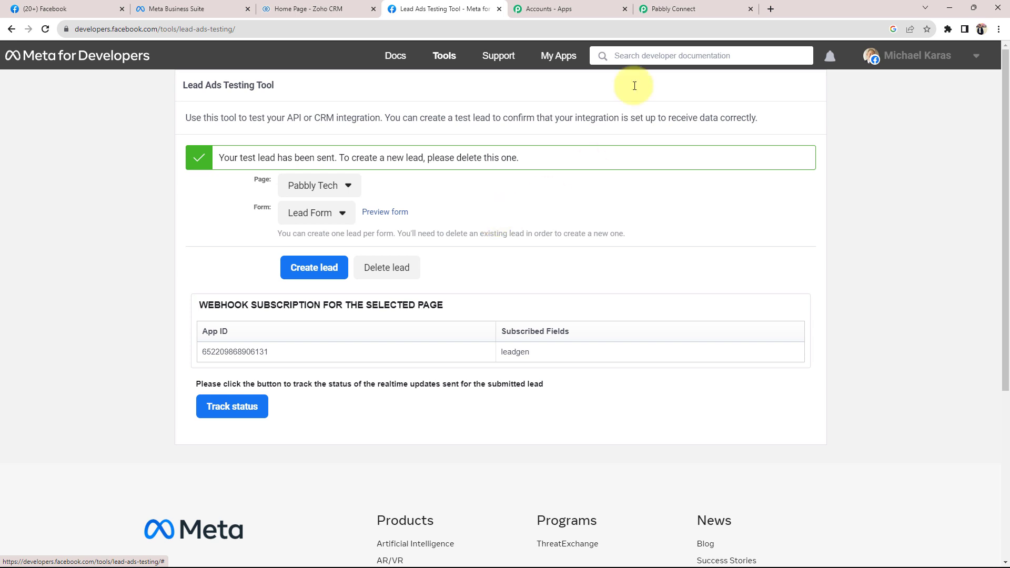
click(671, 9)
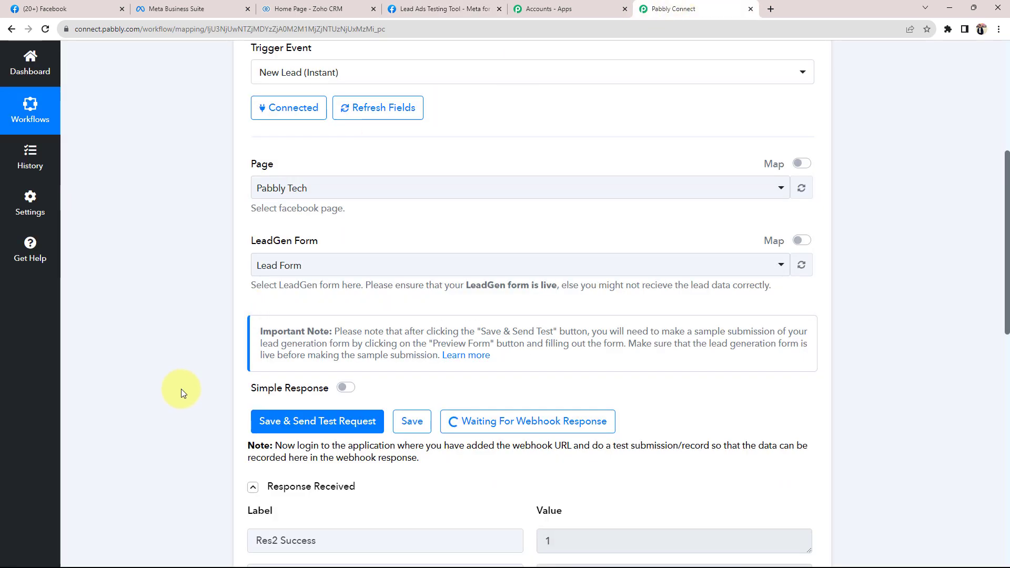
Check the captured Res4 values from First Name through Company Pabbly and City Indore
scroll(172, 432, down, 2)
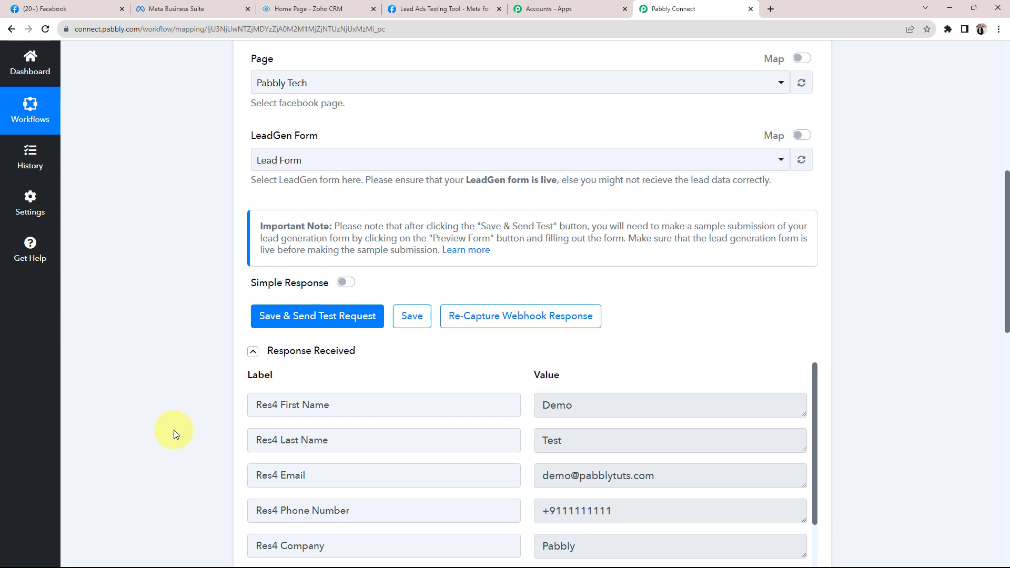
scroll(174, 431, down, 2)
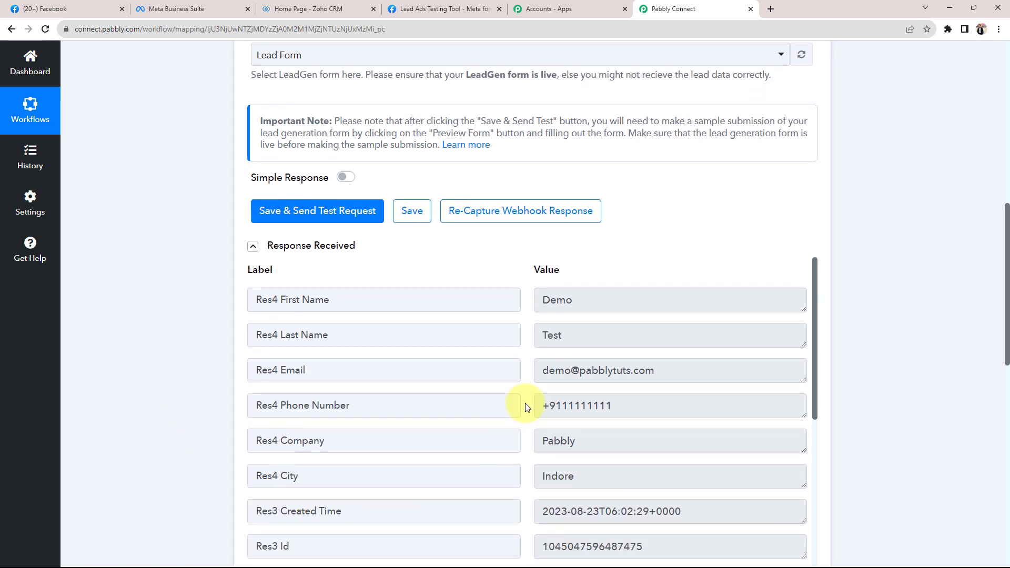
click(584, 298)
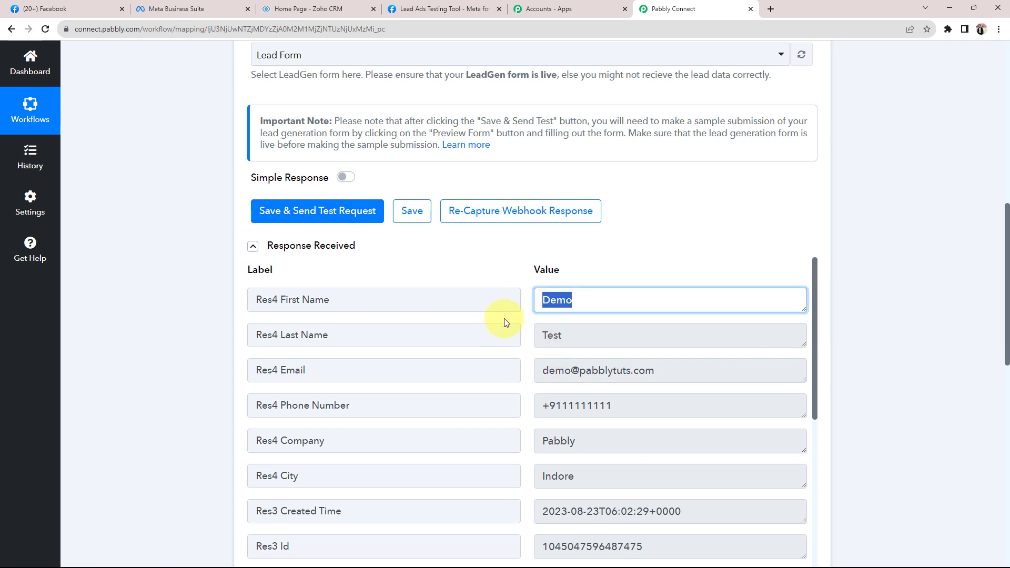
key(Tab)
key(Tab)
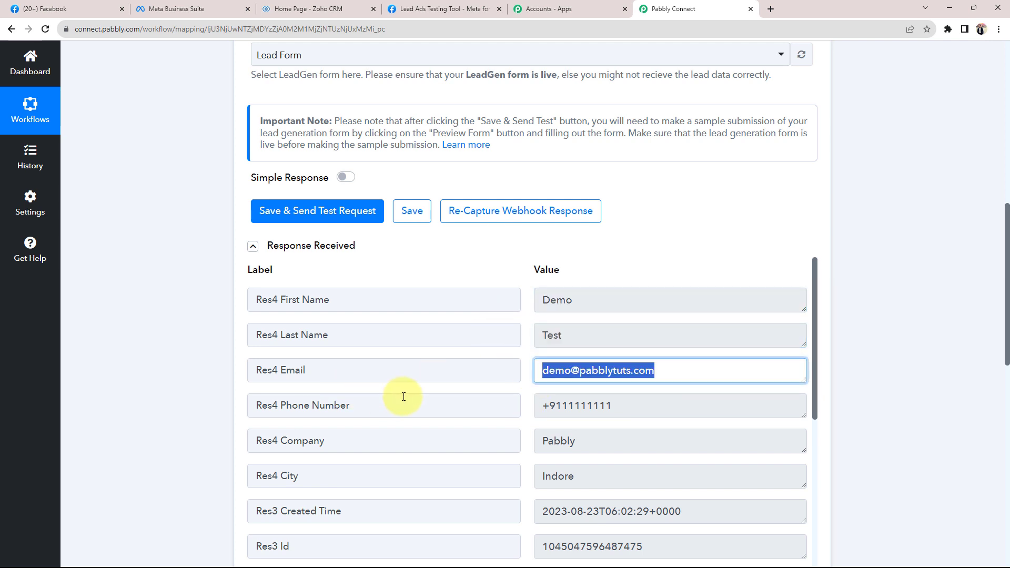
key(Tab)
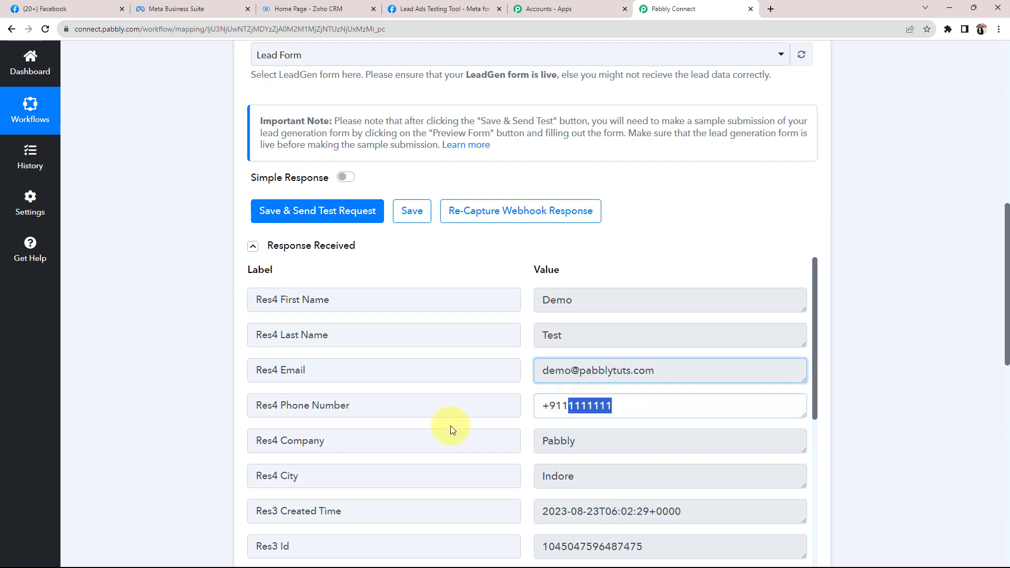
key(Tab)
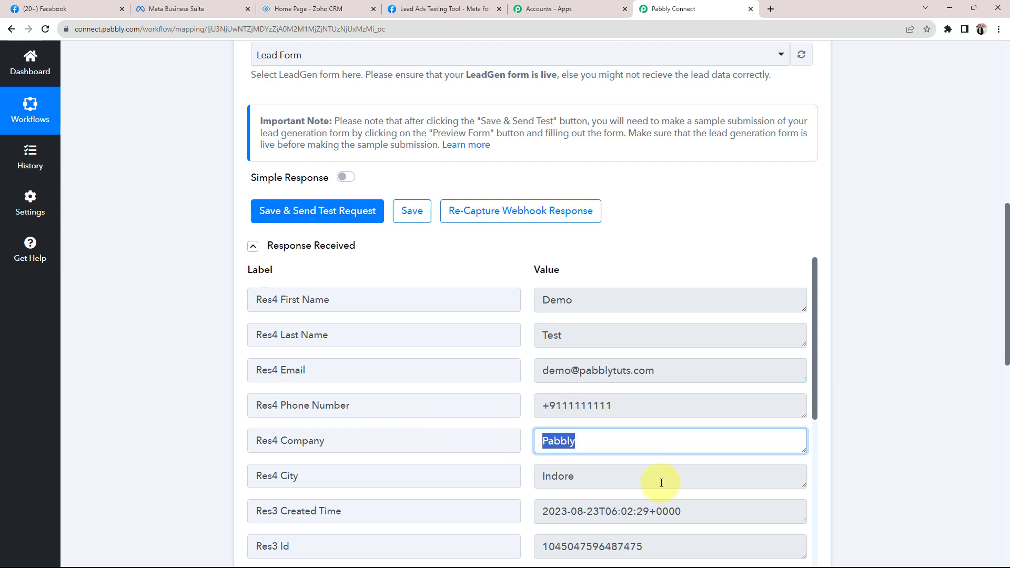
key(Tab)
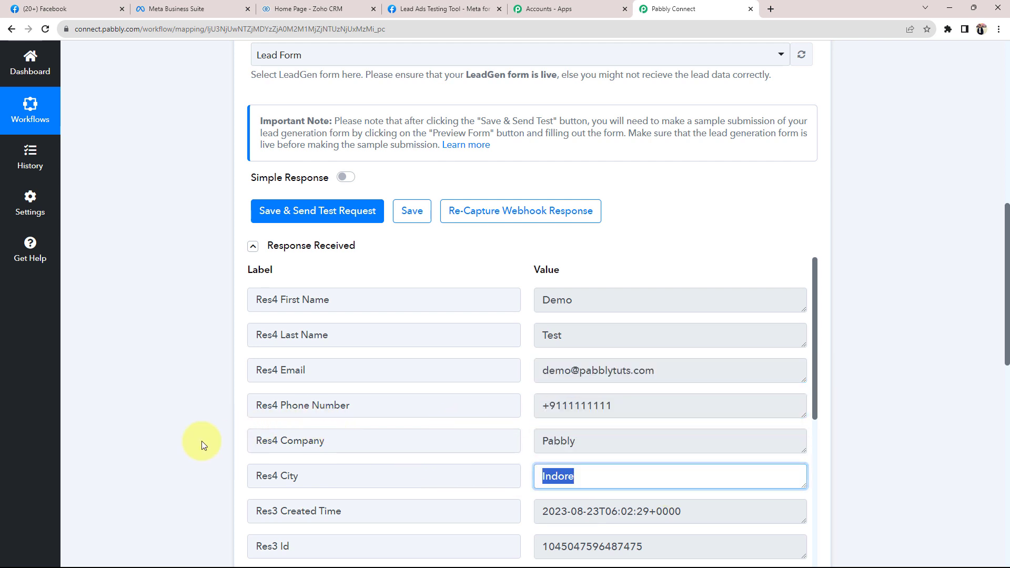
click(192, 443)
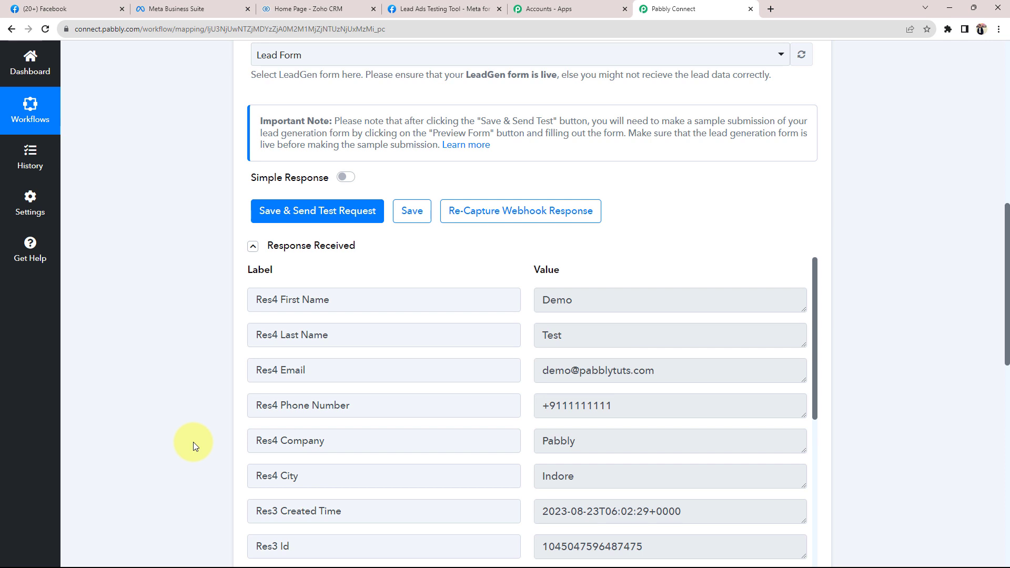
scroll(200, 438, down, 10)
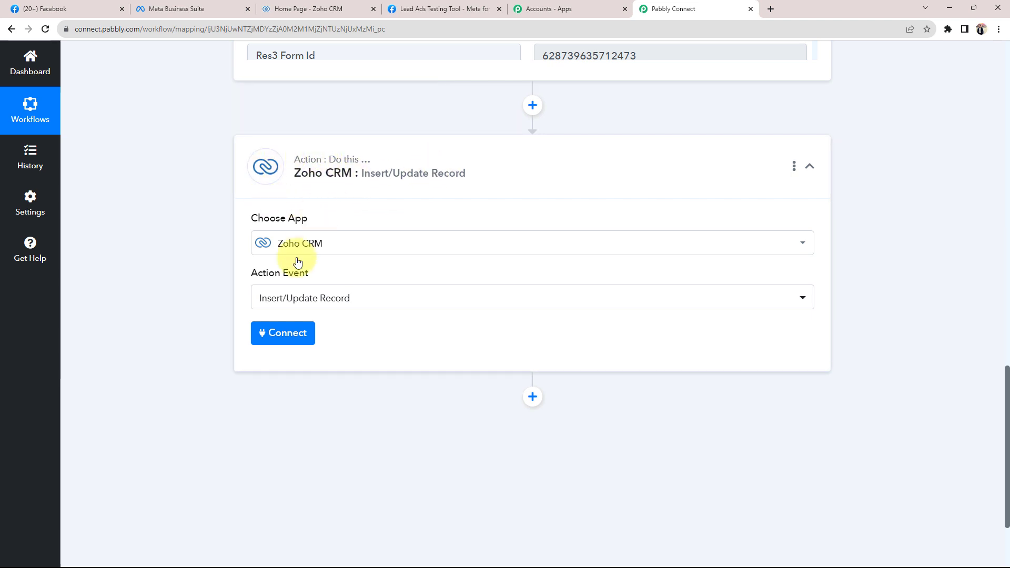
Add a new Zoho CRM connection and begin authorizing it
click(290, 339)
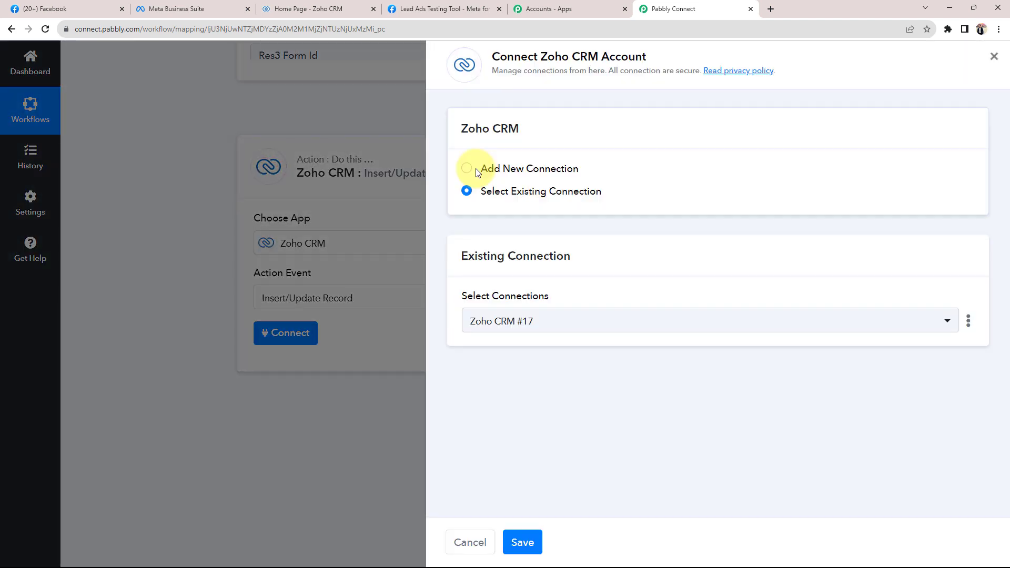
click(467, 169)
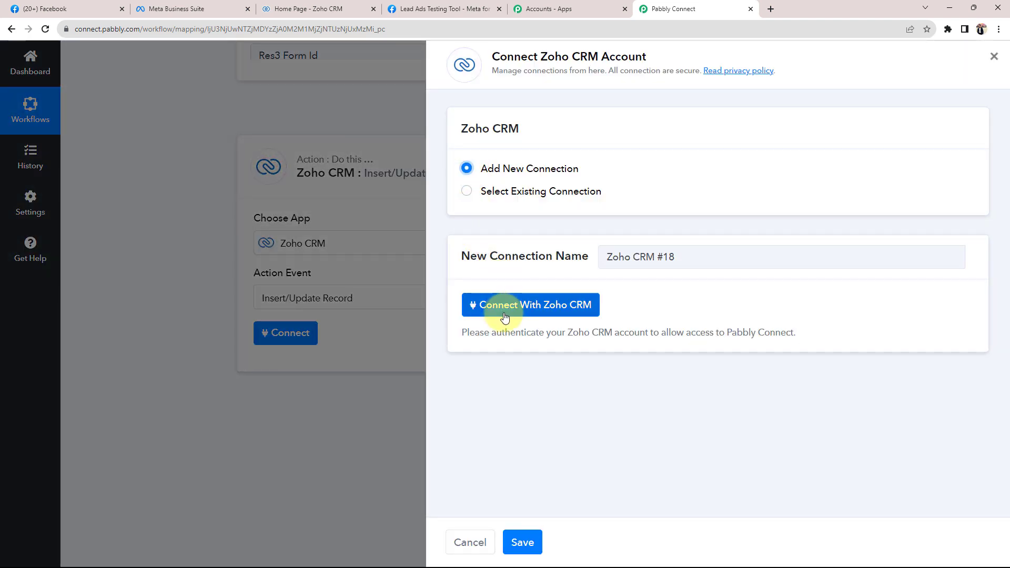
click(485, 304)
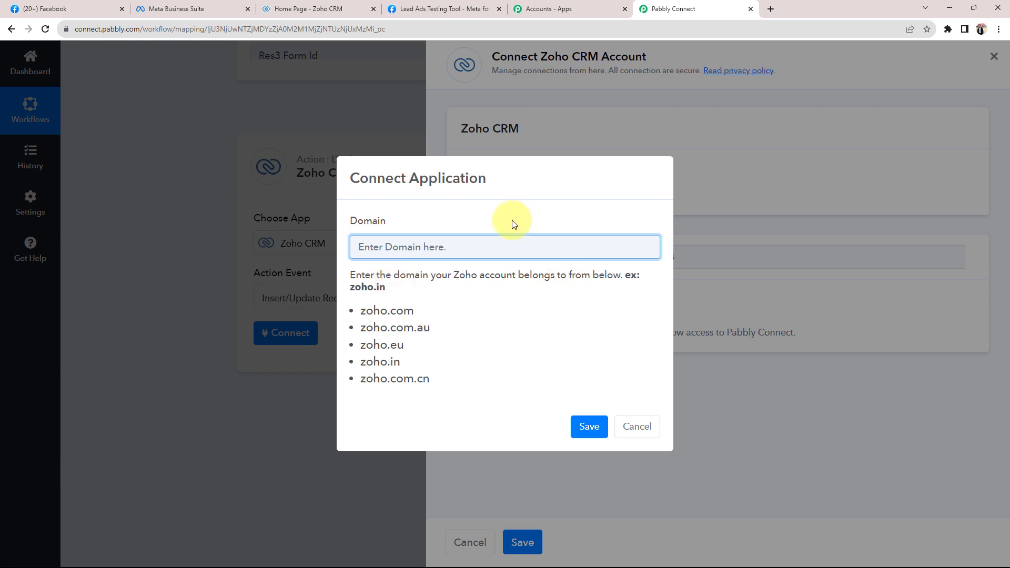
drag(352, 224, 399, 225)
click(444, 221)
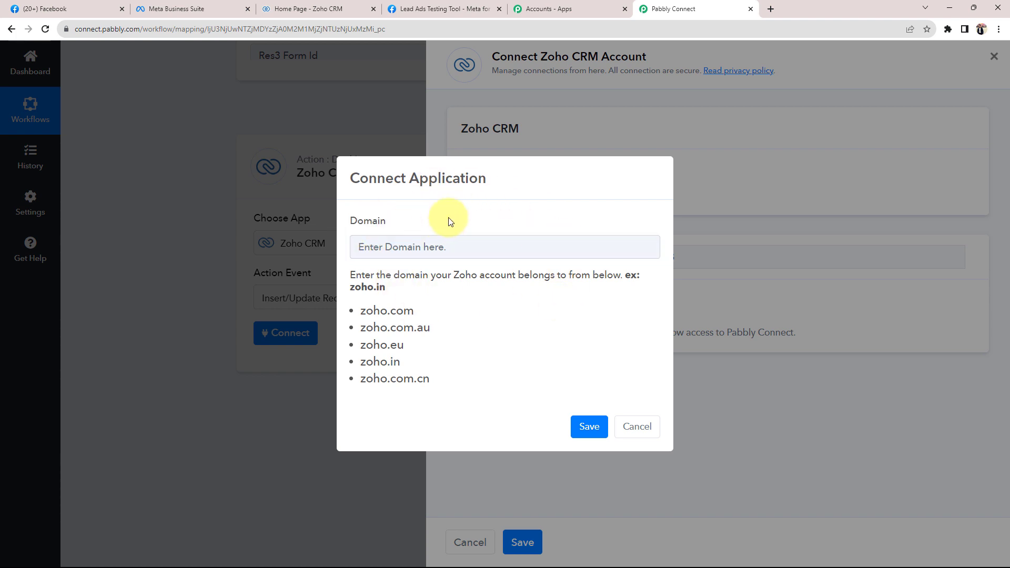
drag(355, 221, 455, 223)
Check which Zoho domain the CRM account uses from its web address
click(337, 9)
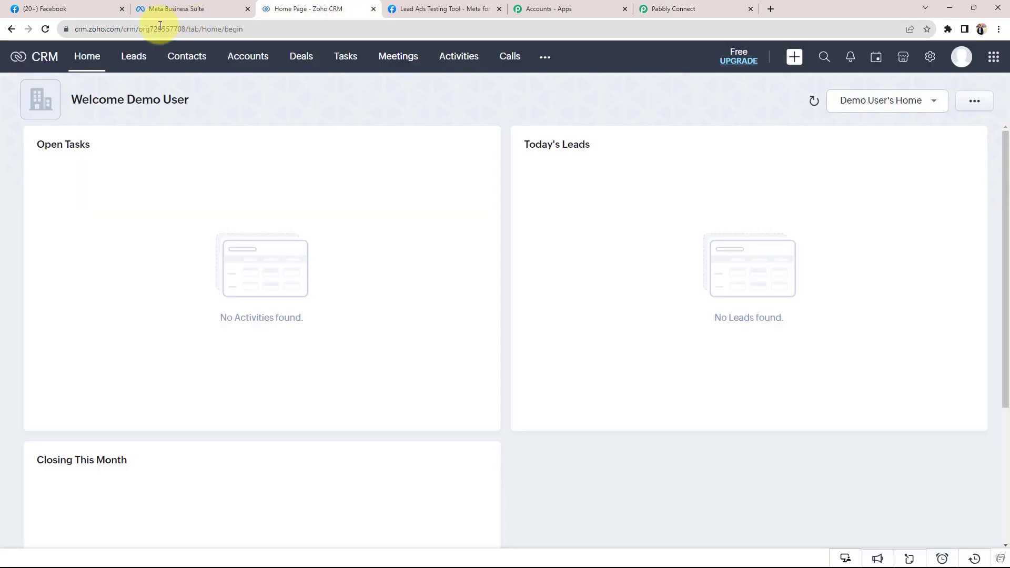
click(97, 30)
click(97, 30)
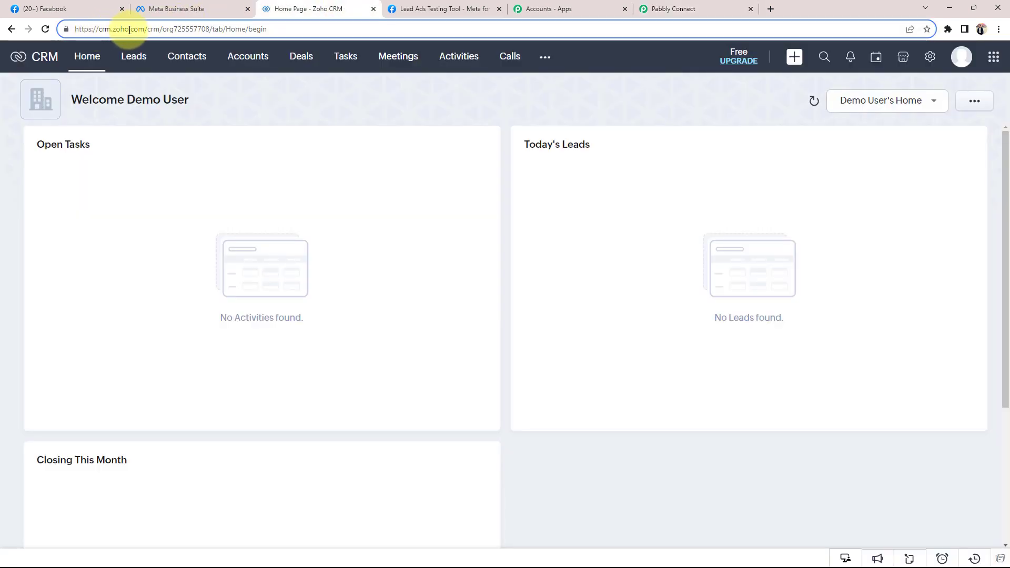
click(679, 9)
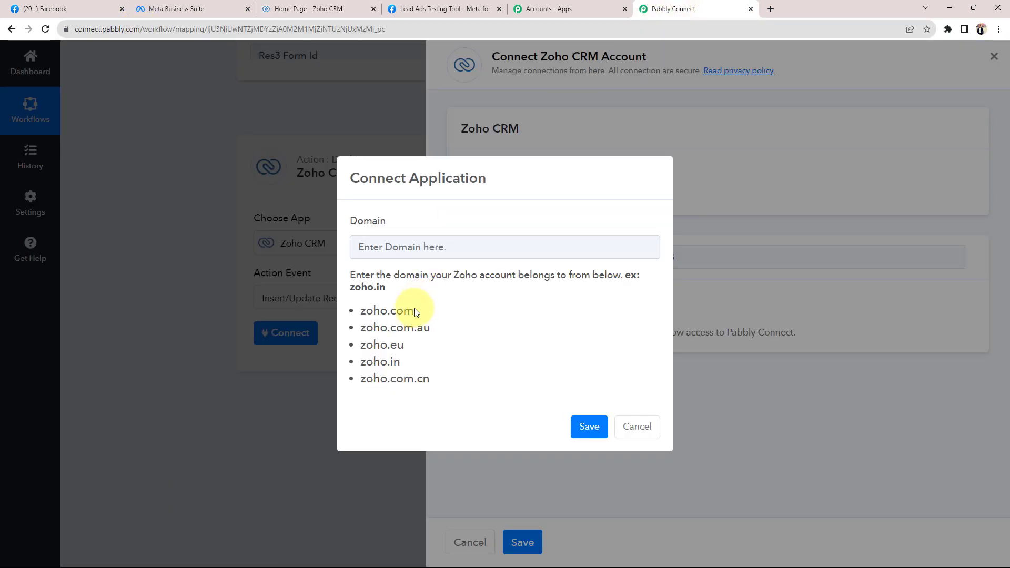
Paste zoho.com into the Domain field and save to request Zoho authorization
drag(361, 310, 423, 312)
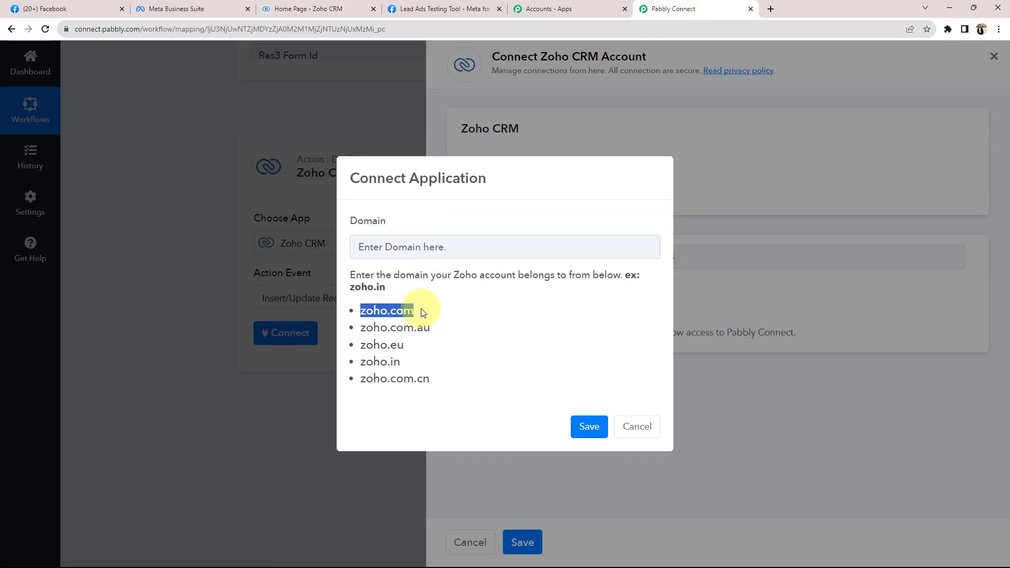
key(ctrl+c)
click(417, 245)
key(ctrl+v)
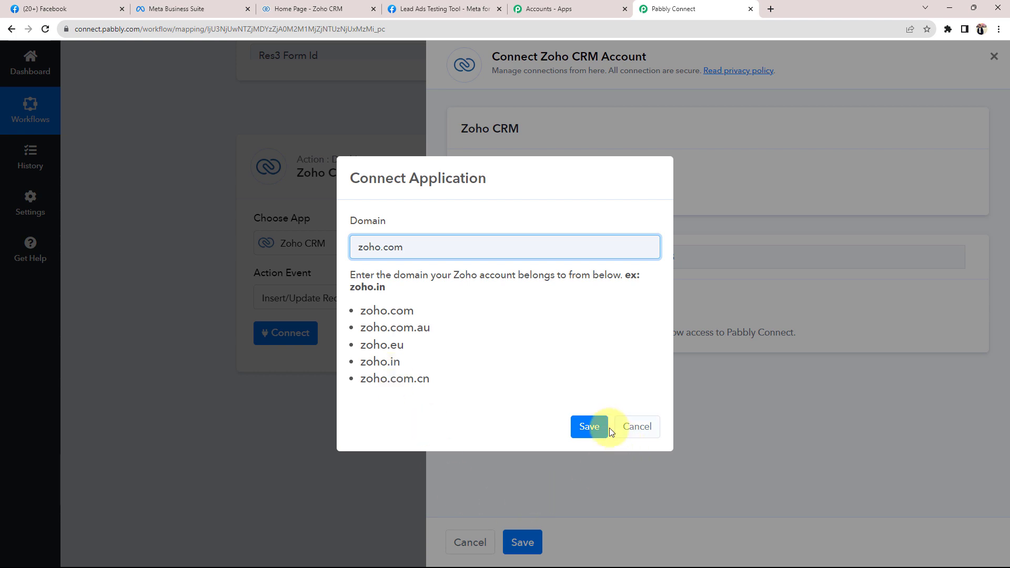
click(589, 426)
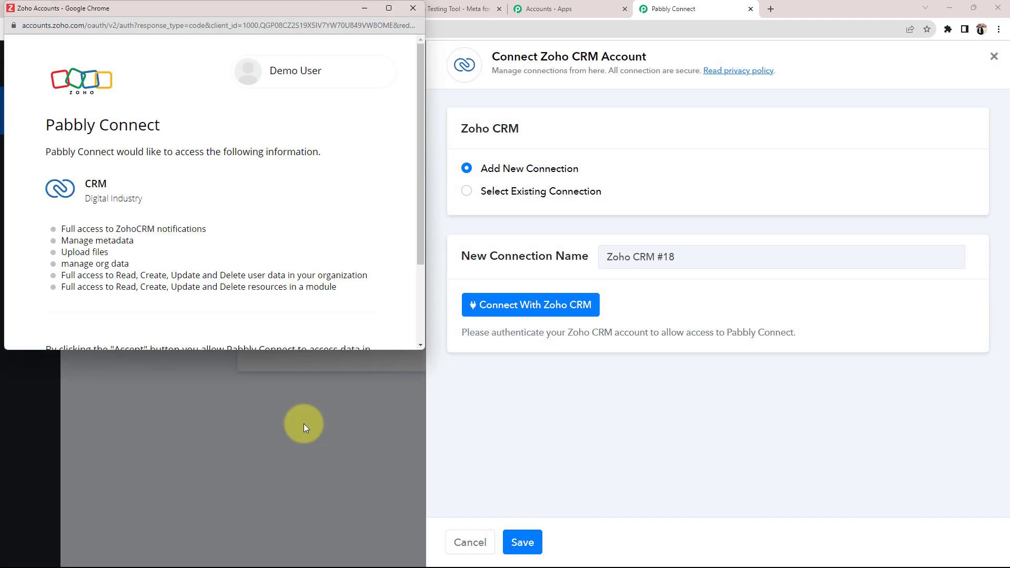
scroll(274, 273, down, 2)
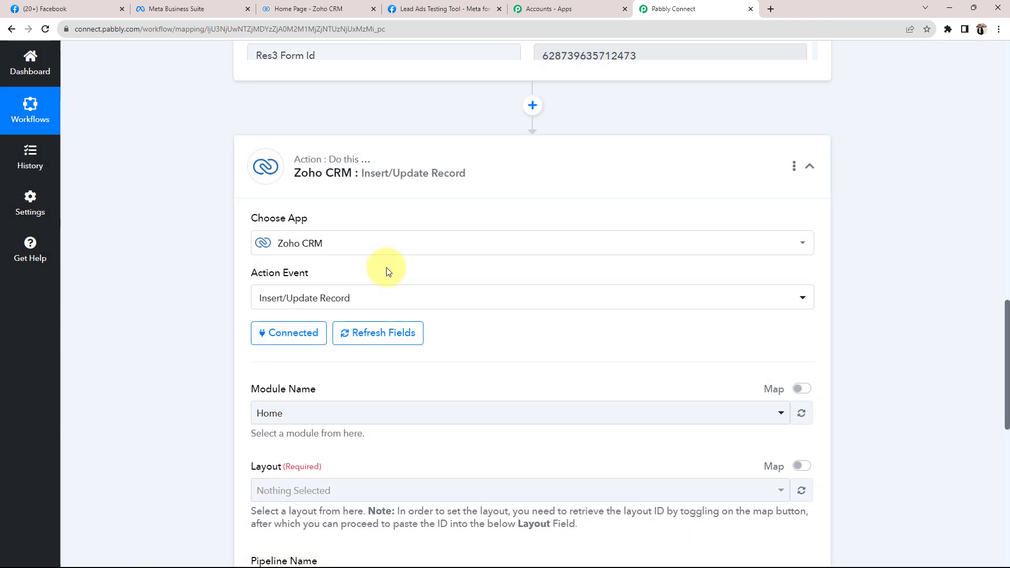
Set Module Name to Leads and Layout to Standard for the Insert/Update Record action
scroll(182, 323, down, 4)
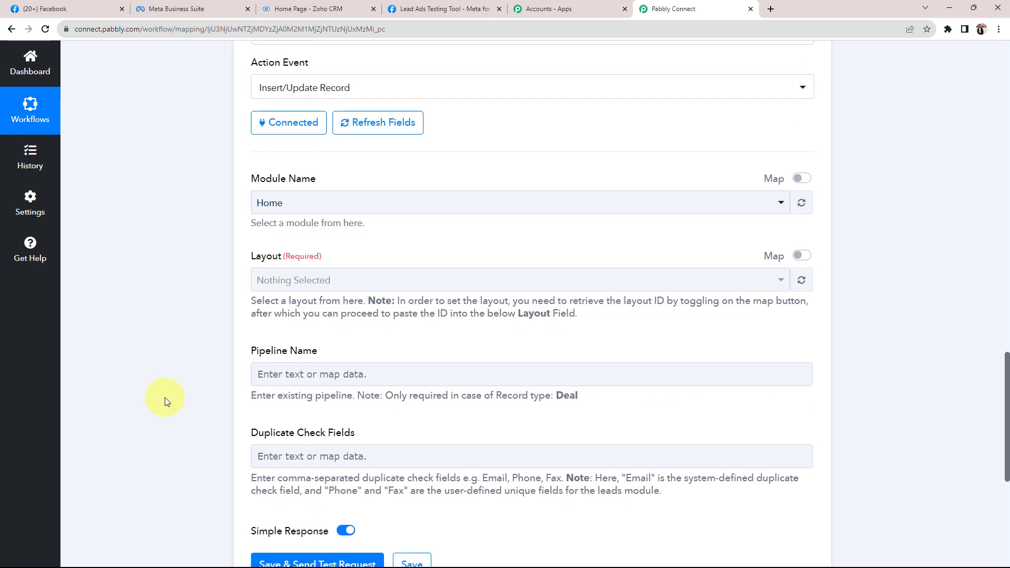
click(299, 211)
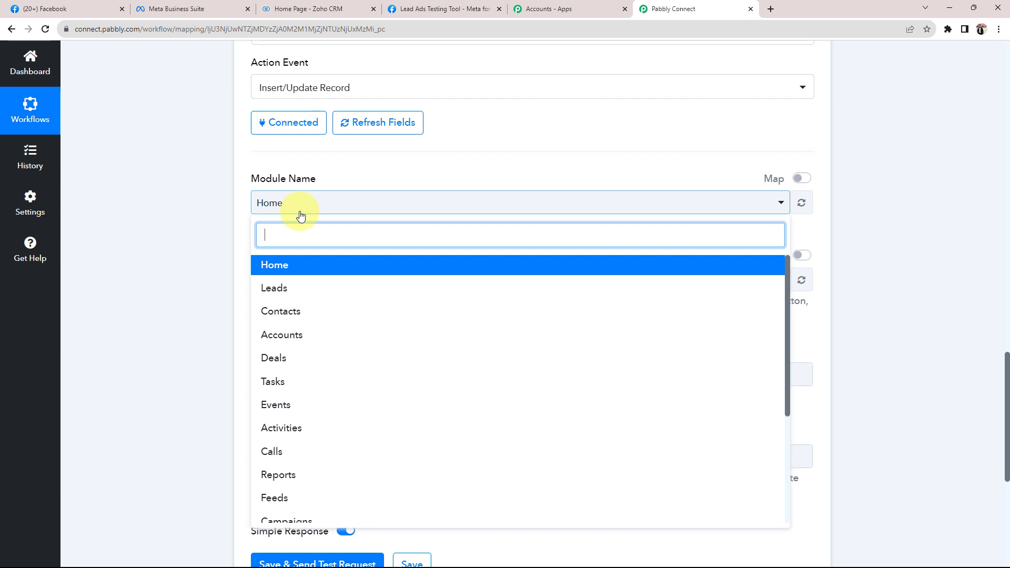
click(273, 288)
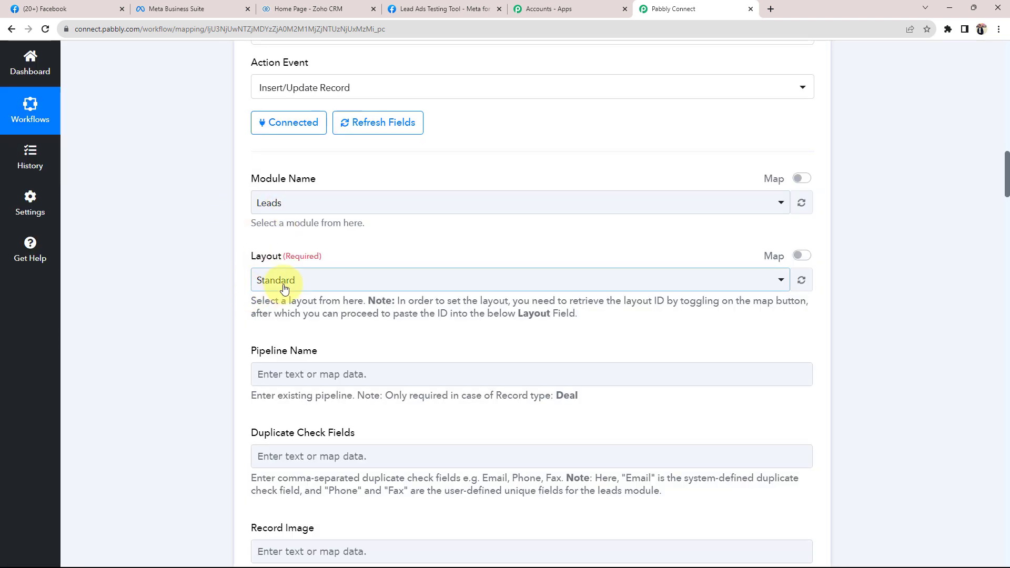
click(284, 288)
click(288, 345)
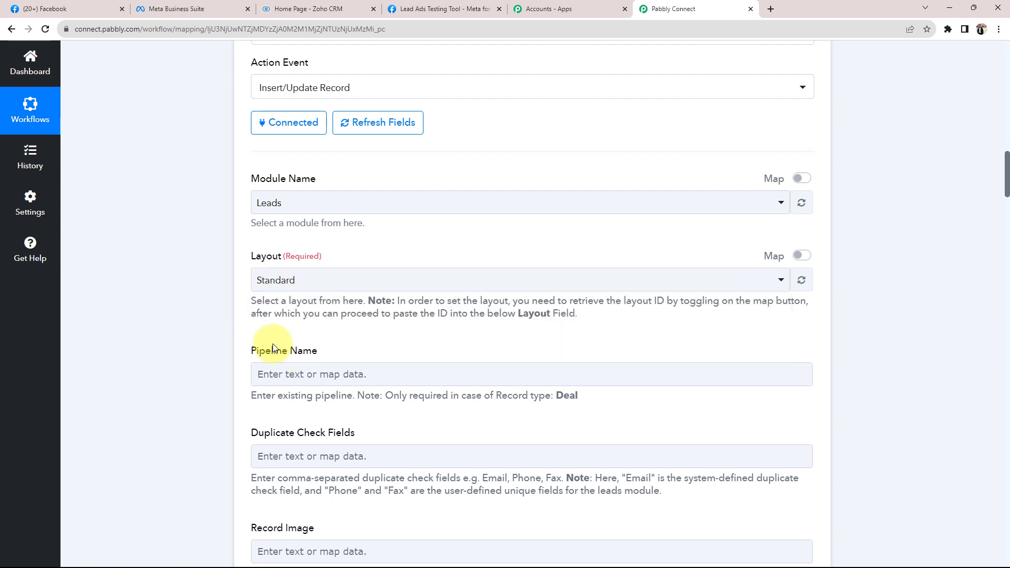
scroll(213, 331, down, 1)
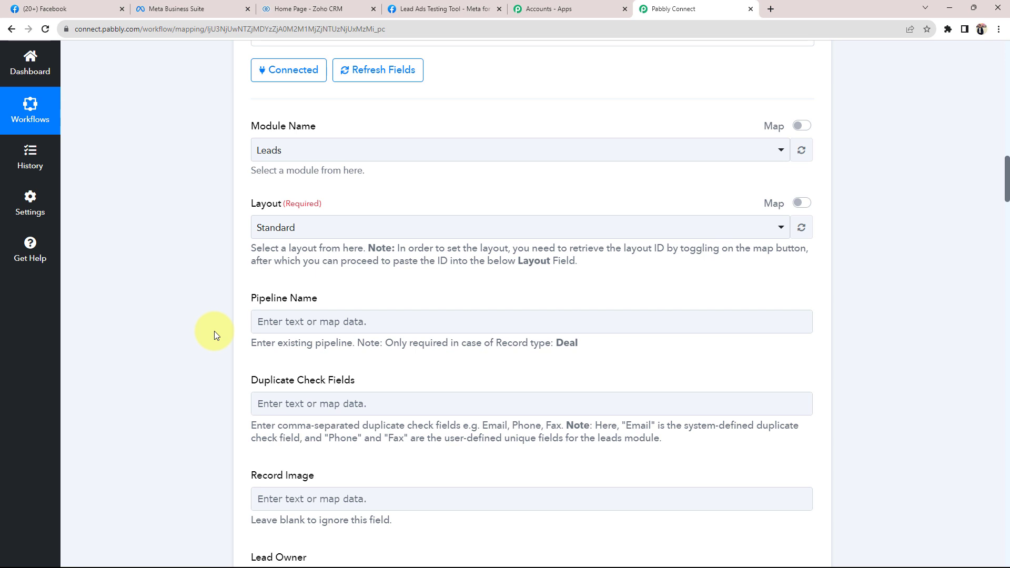
scroll(214, 331, down, 5)
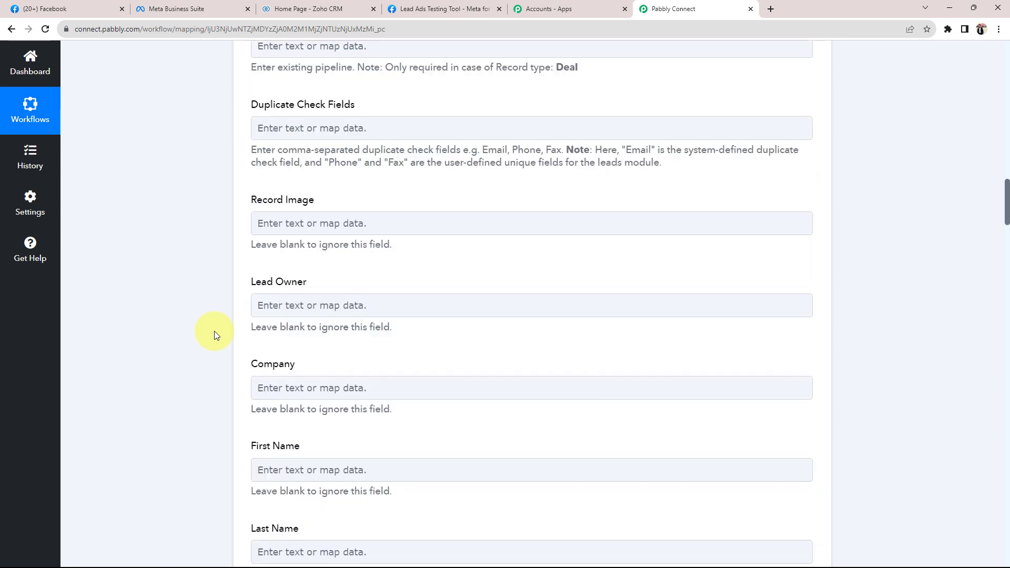
scroll(214, 330, down, 2)
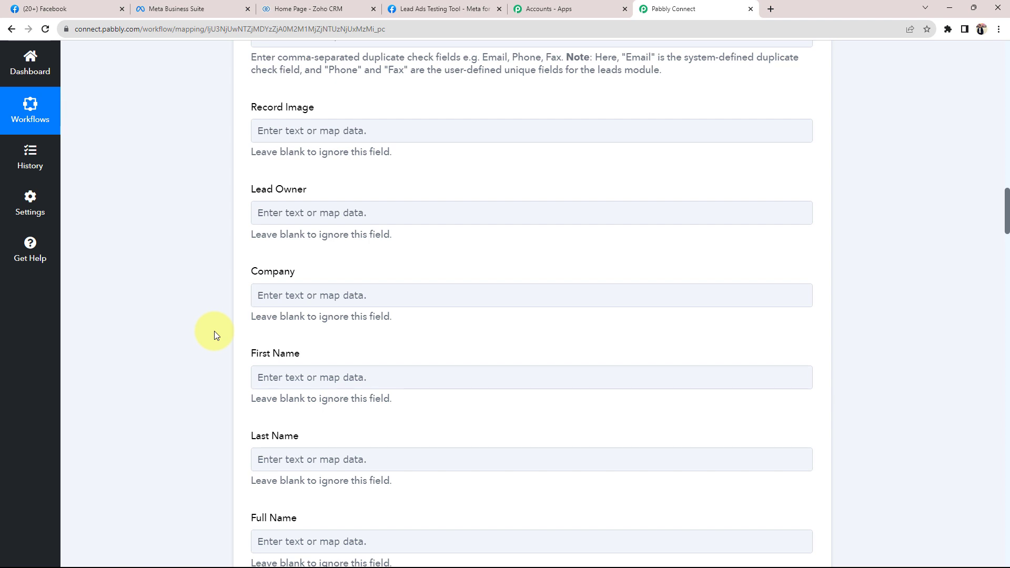
scroll(214, 330, up, 12)
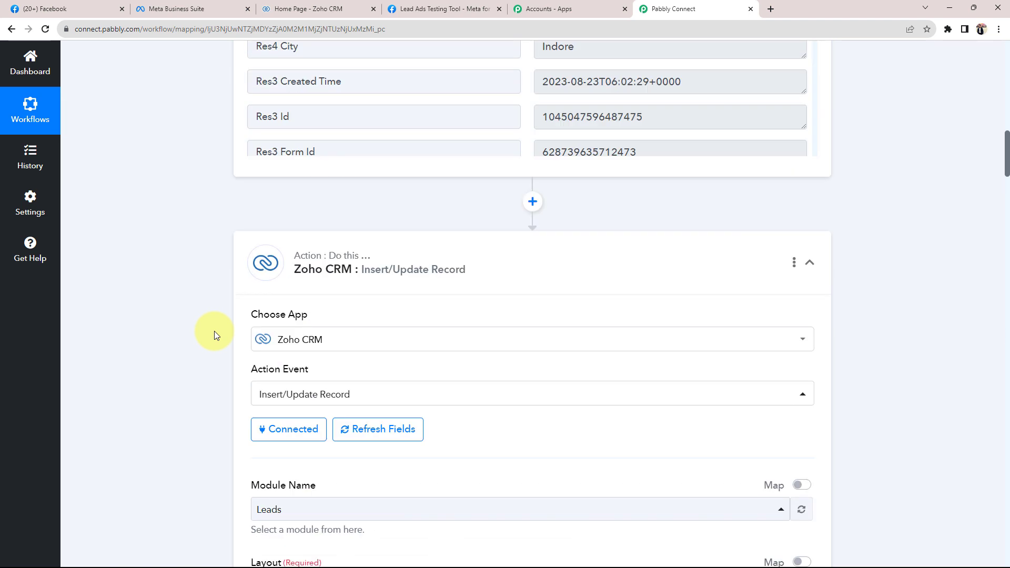
double_click(634, 77)
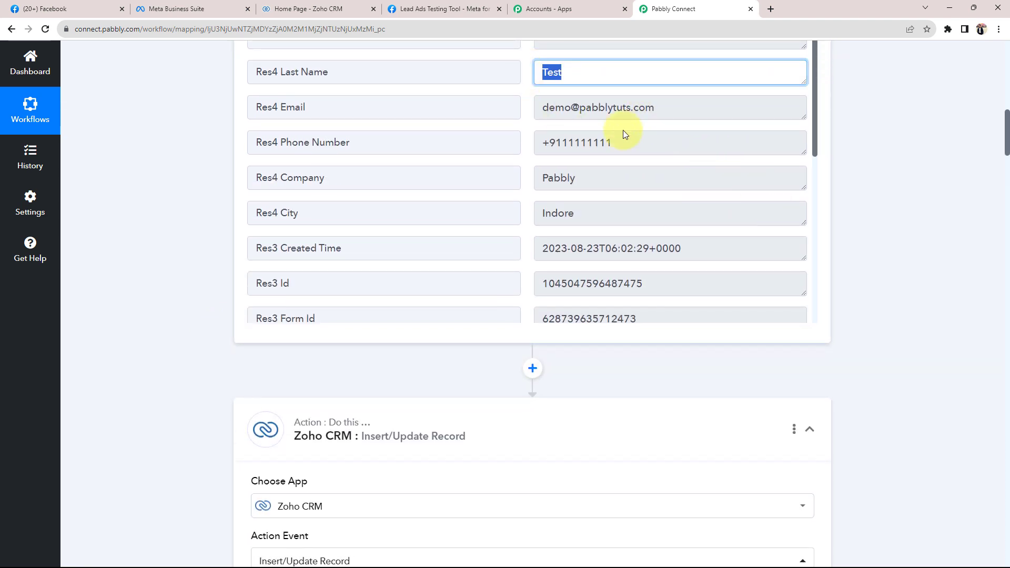
key(Tab)
scroll(655, 175, up, 2)
drag(658, 234, 440, 241)
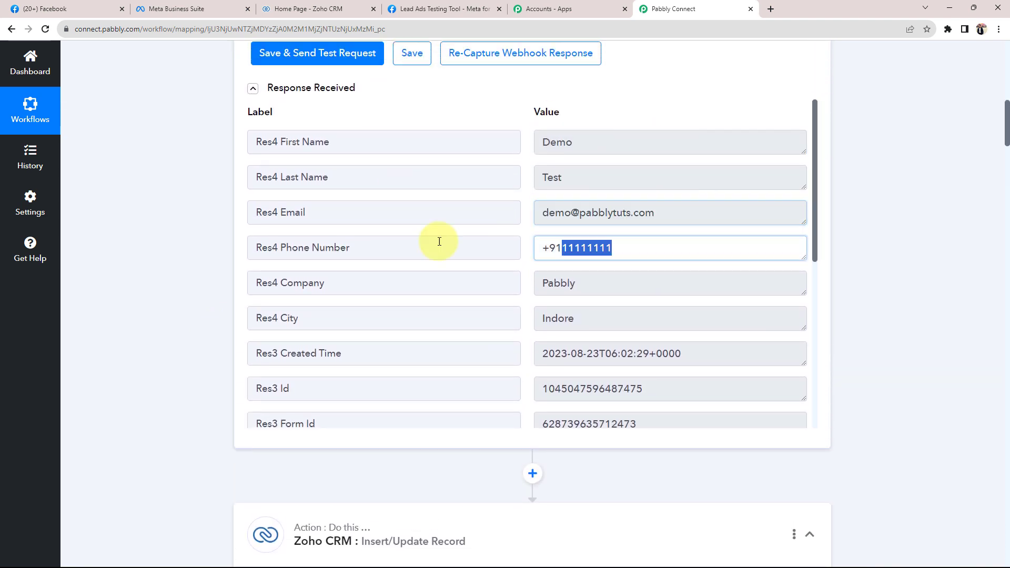
double_click(584, 322)
key(shift+Tab)
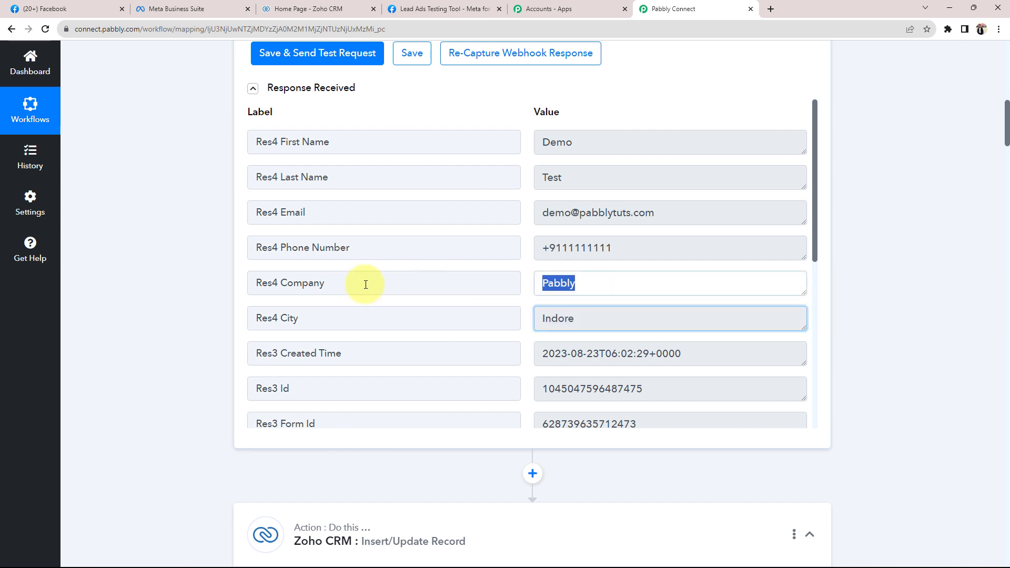
scroll(156, 323, down, 10)
scroll(155, 325, down, 5)
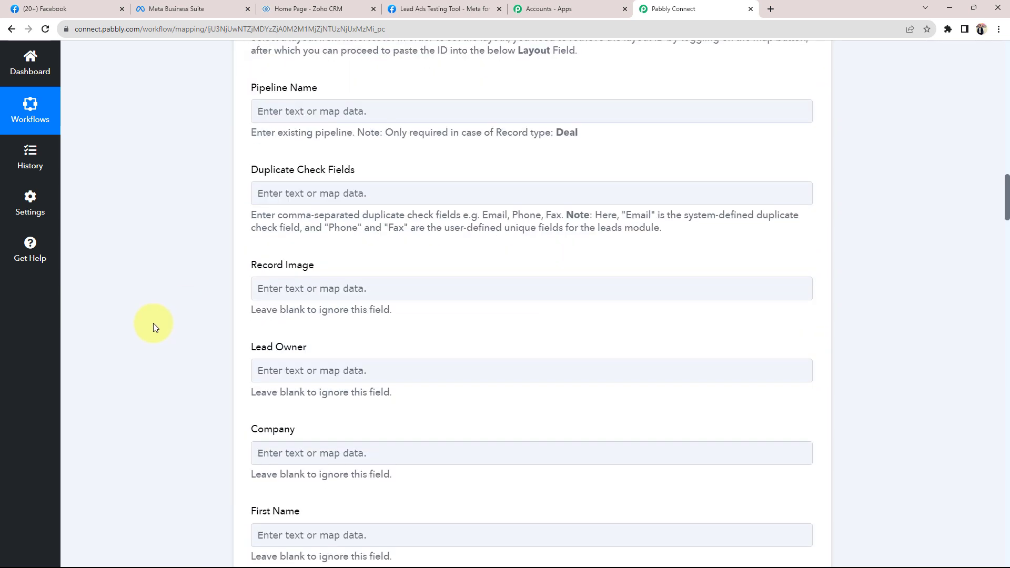
scroll(199, 448, down, 1)
scroll(199, 447, down, 1)
click(380, 349)
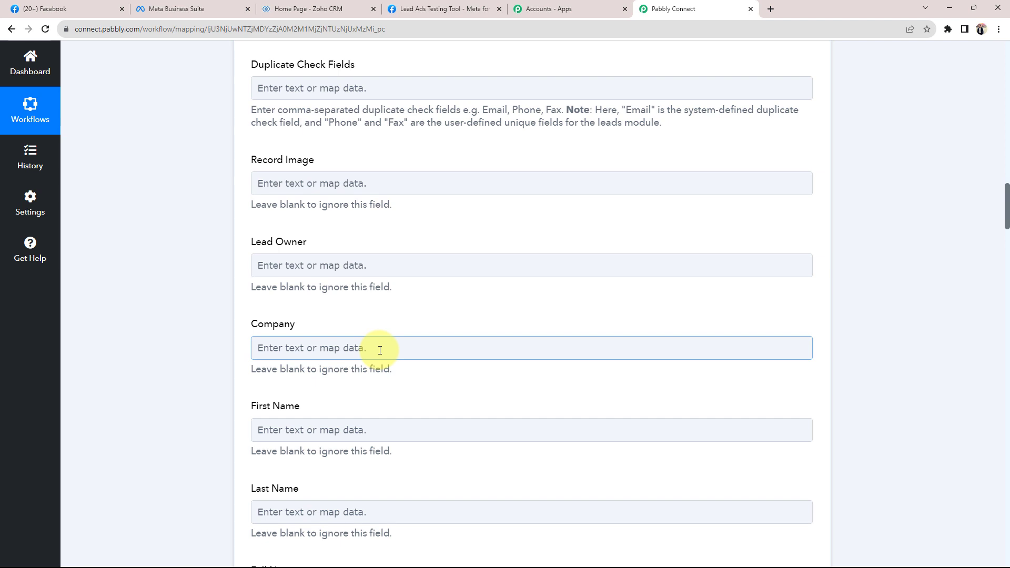
scroll(380, 349, up, 16)
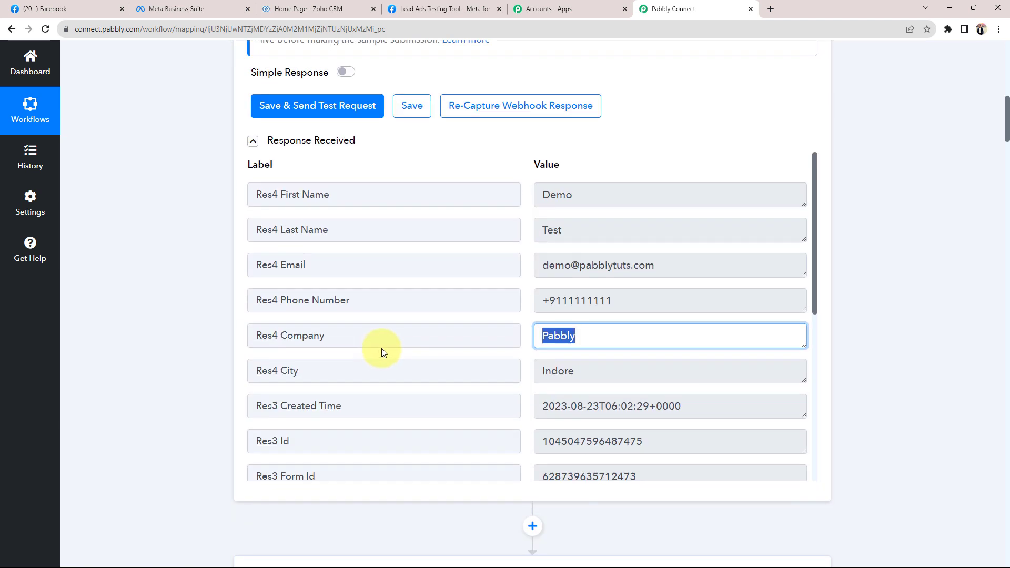
click(631, 293)
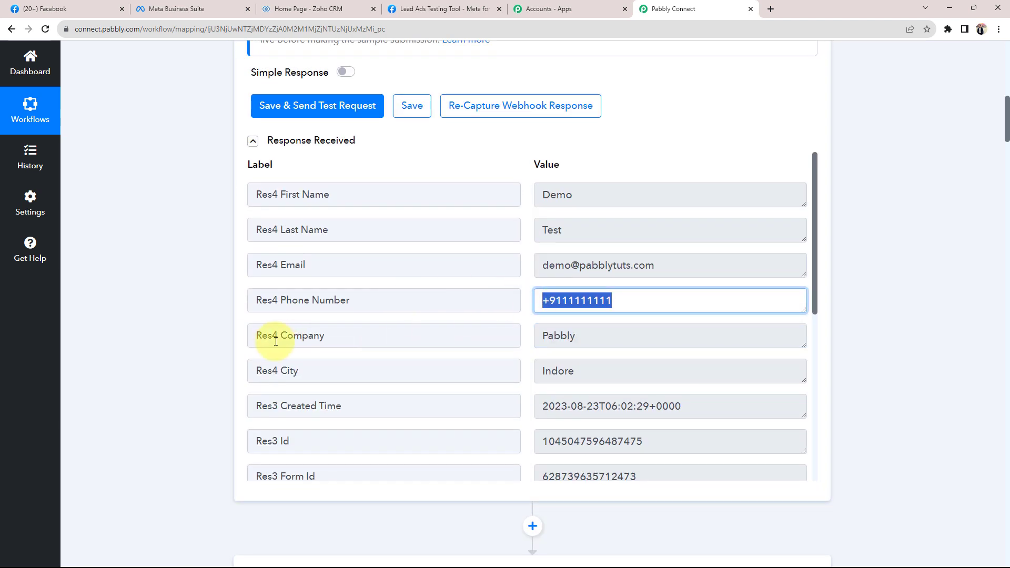
scroll(272, 343, down, 10)
scroll(181, 355, down, 12)
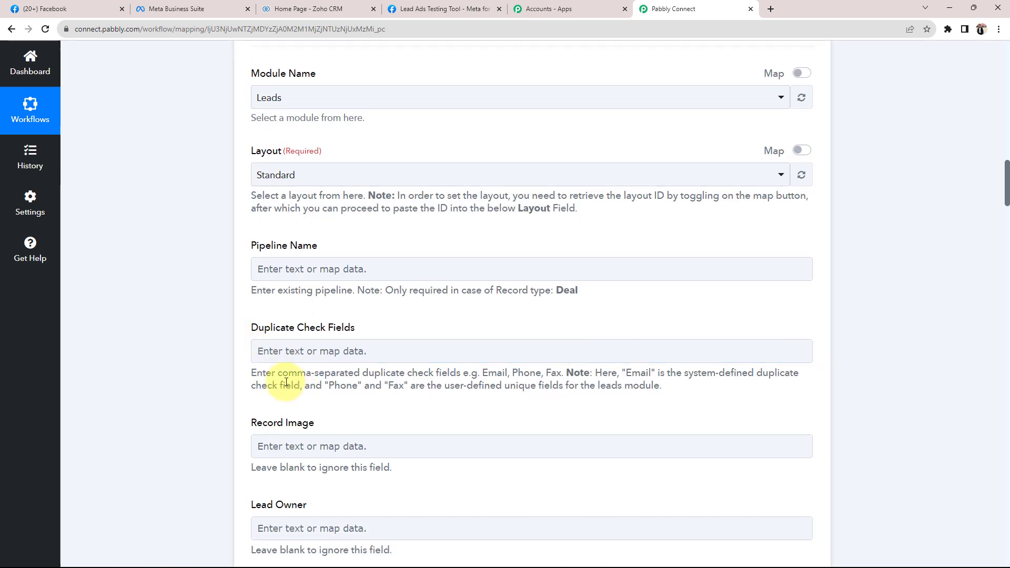
scroll(242, 395, down, 4)
scroll(233, 411, down, 3)
Map the Facebook lead's Res4 Company value into the Zoho Company field
click(274, 298)
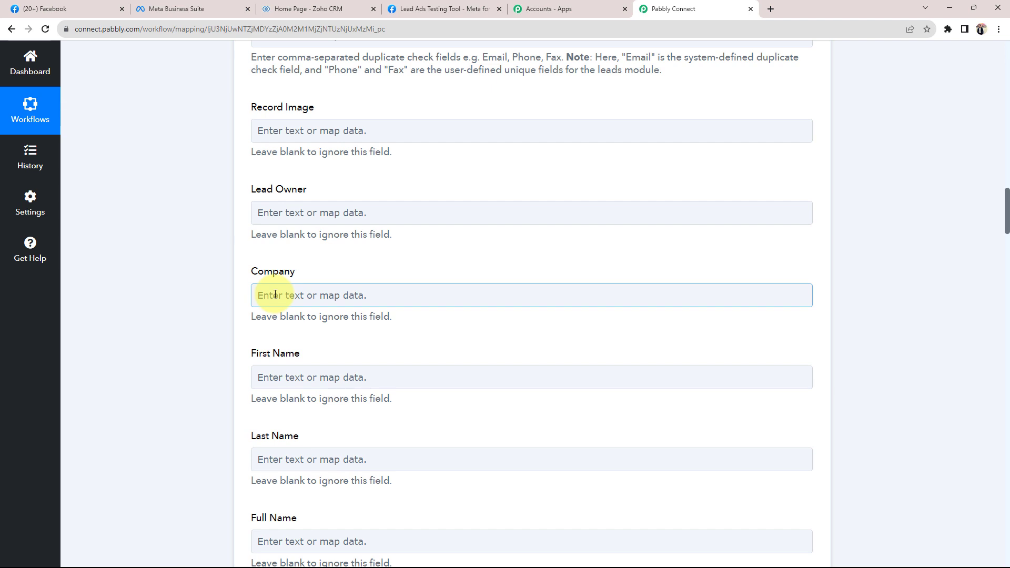
click(275, 294)
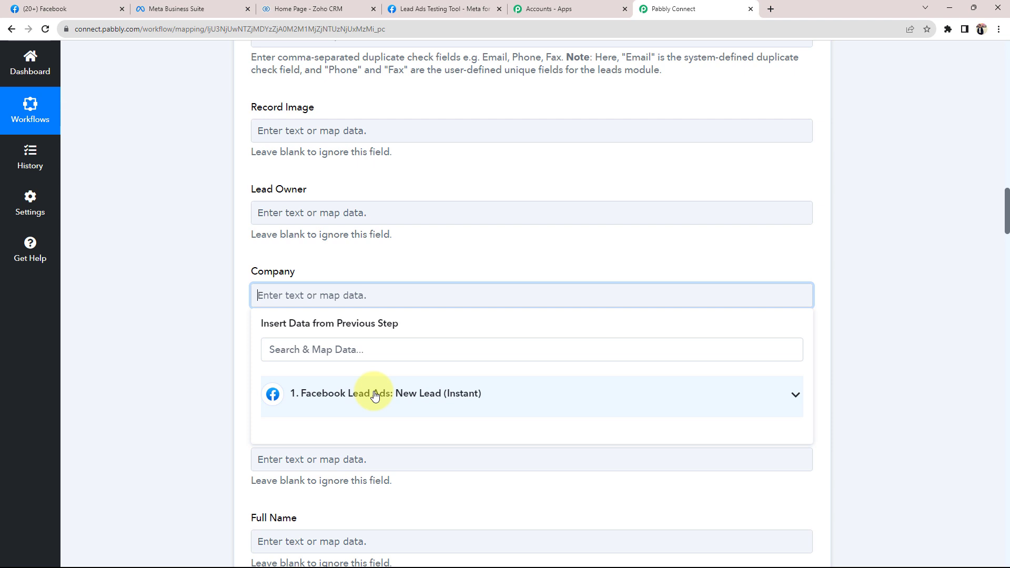
click(789, 399)
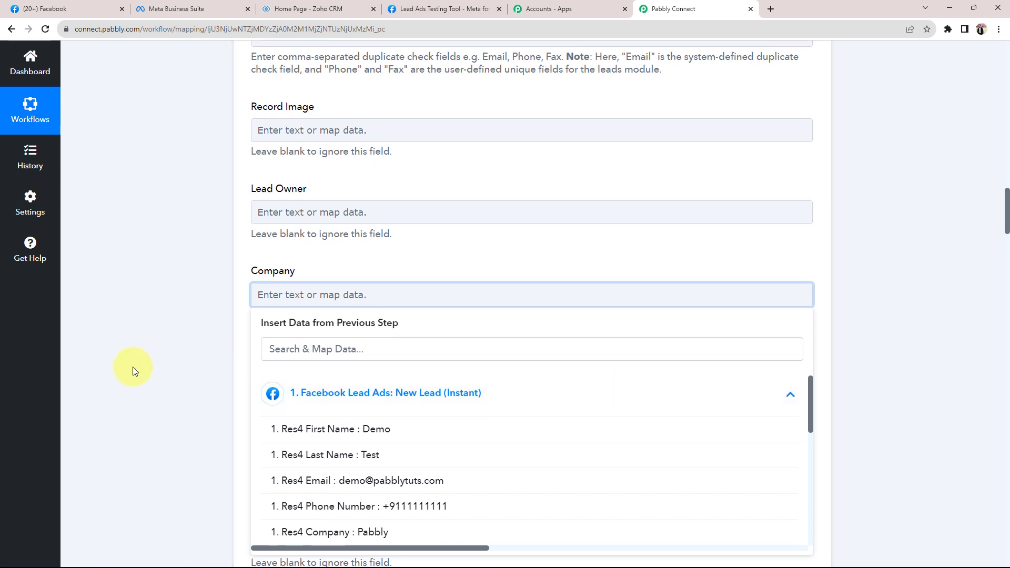
scroll(133, 368, down, 1)
scroll(323, 428, down, 1)
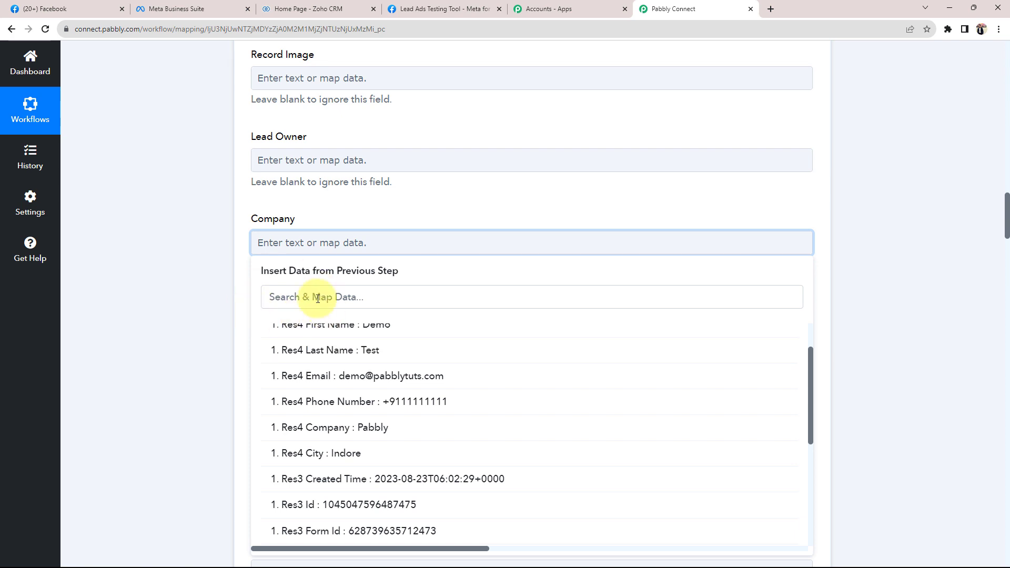
click(291, 428)
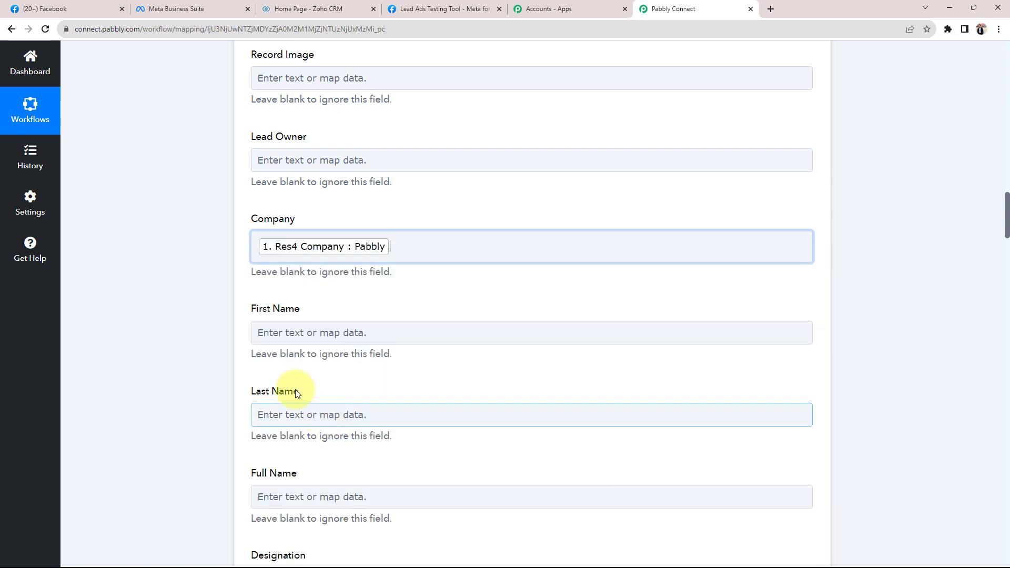
click(200, 315)
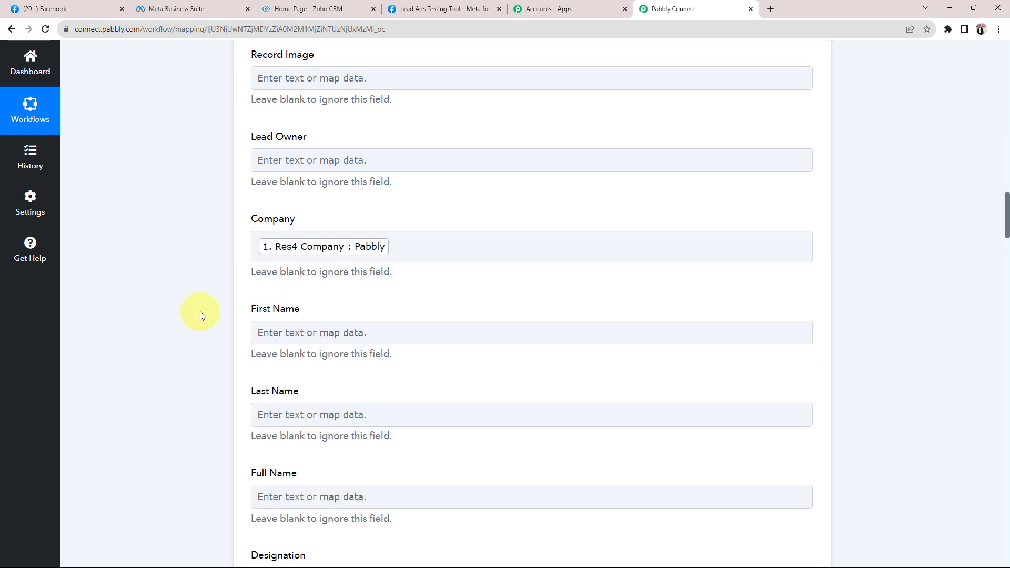
Map the lead's Res4 First Name and Last Name into First Name and Last Name
scroll(200, 316, down, 1)
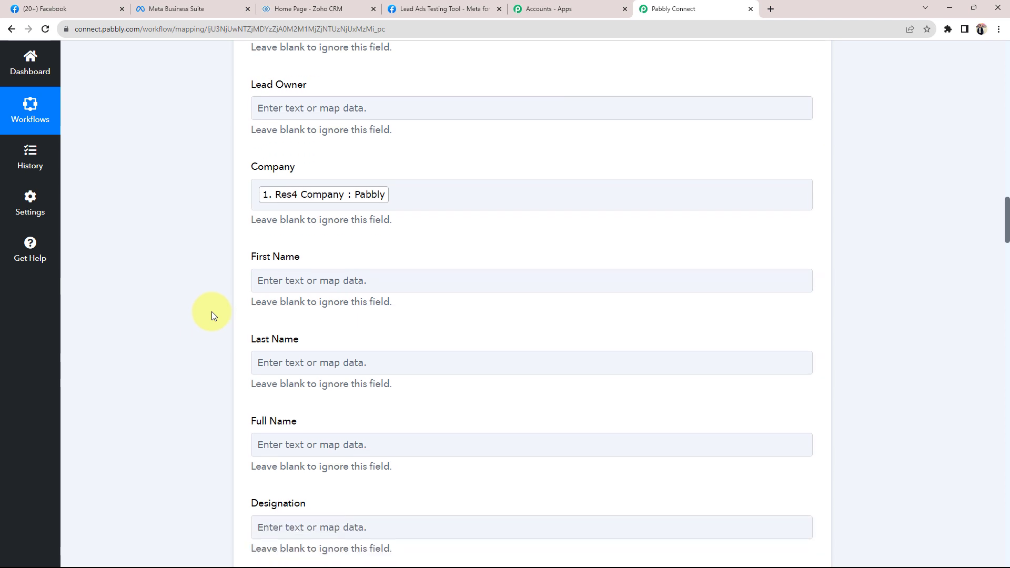
click(259, 279)
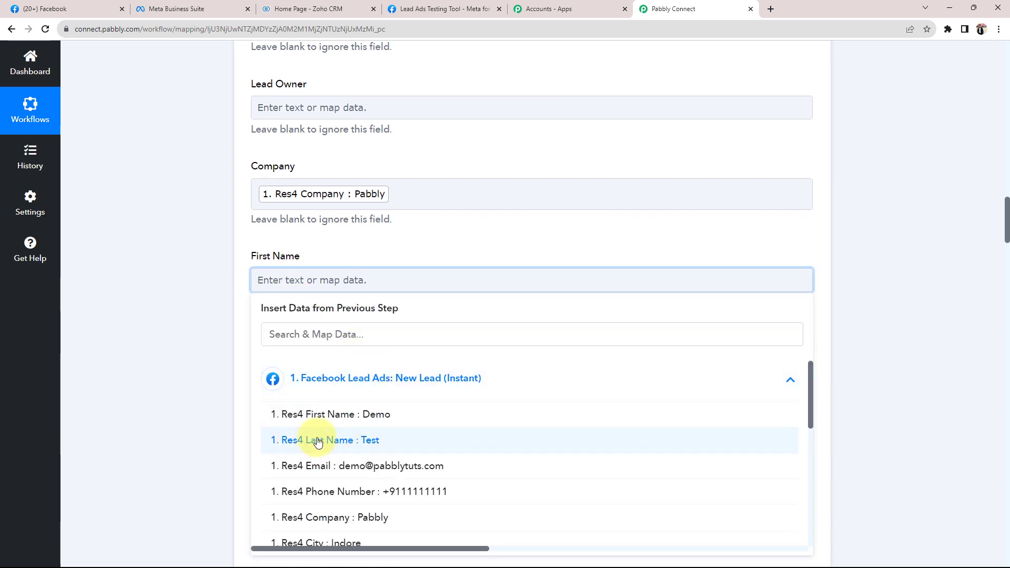
click(288, 418)
click(149, 349)
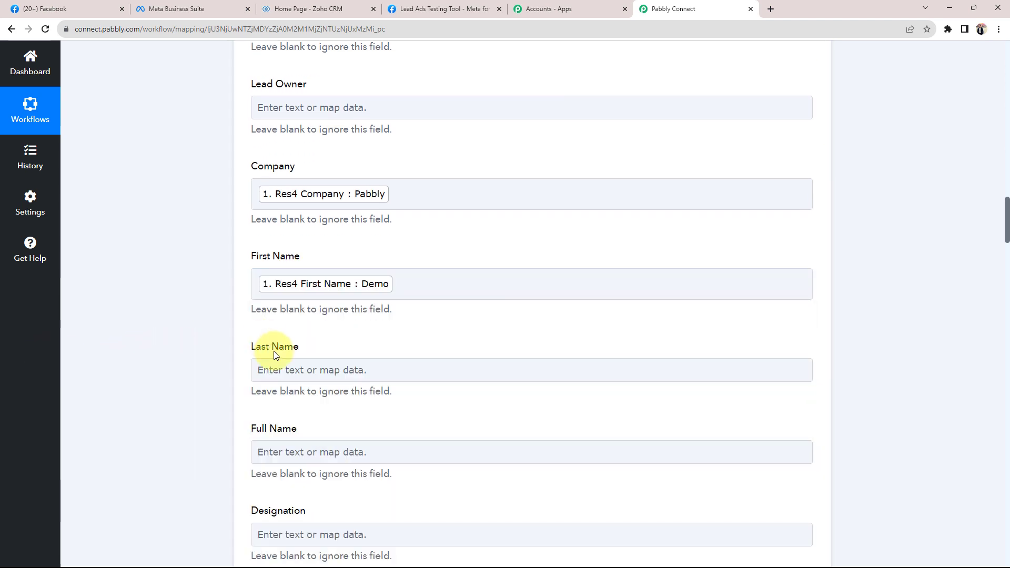
click(270, 368)
scroll(176, 374, down, 2)
click(297, 368)
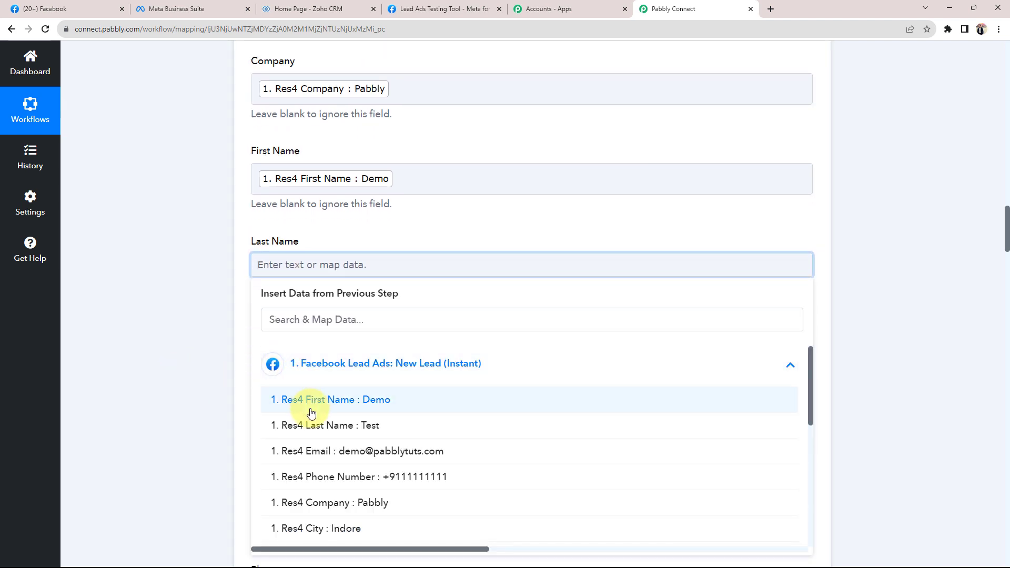
click(310, 424)
click(182, 356)
Map the lead's Res4 Email into the Email field
scroll(182, 356, down, 2)
scroll(182, 360, down, 3)
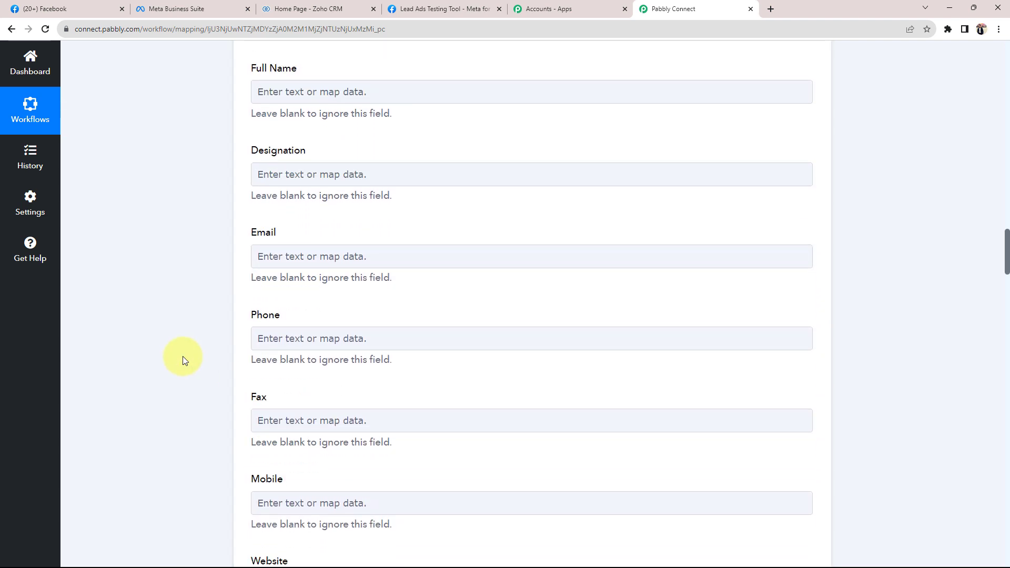
click(275, 257)
click(284, 354)
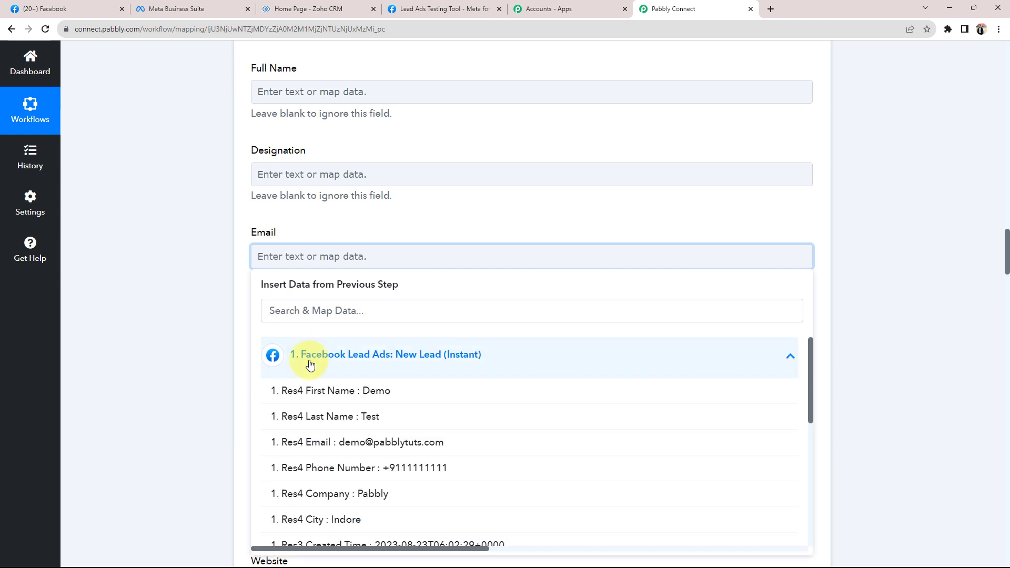
click(326, 451)
click(173, 342)
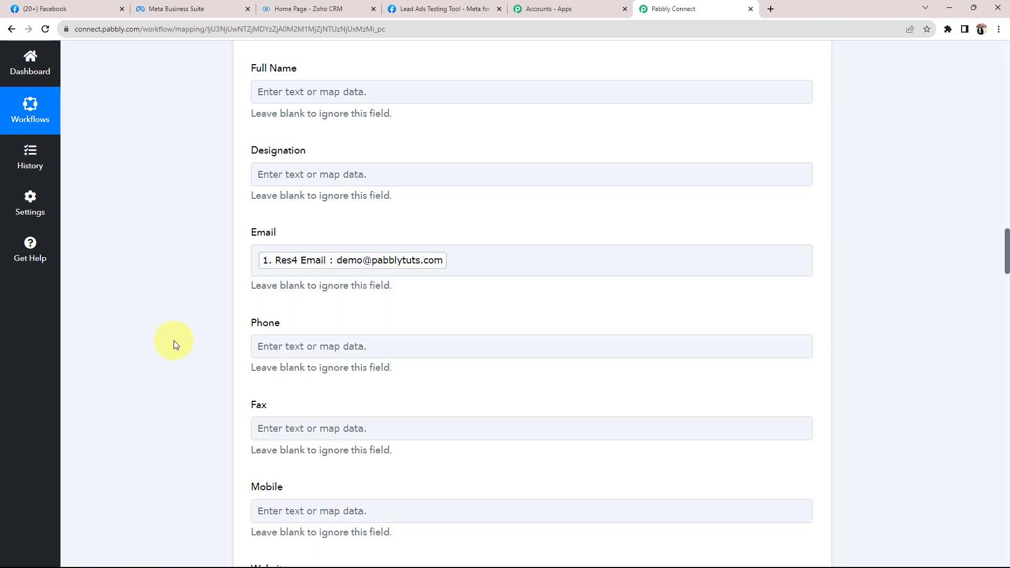
Map the lead's Res4 Phone Number into the Mobile field
scroll(175, 339, down, 3)
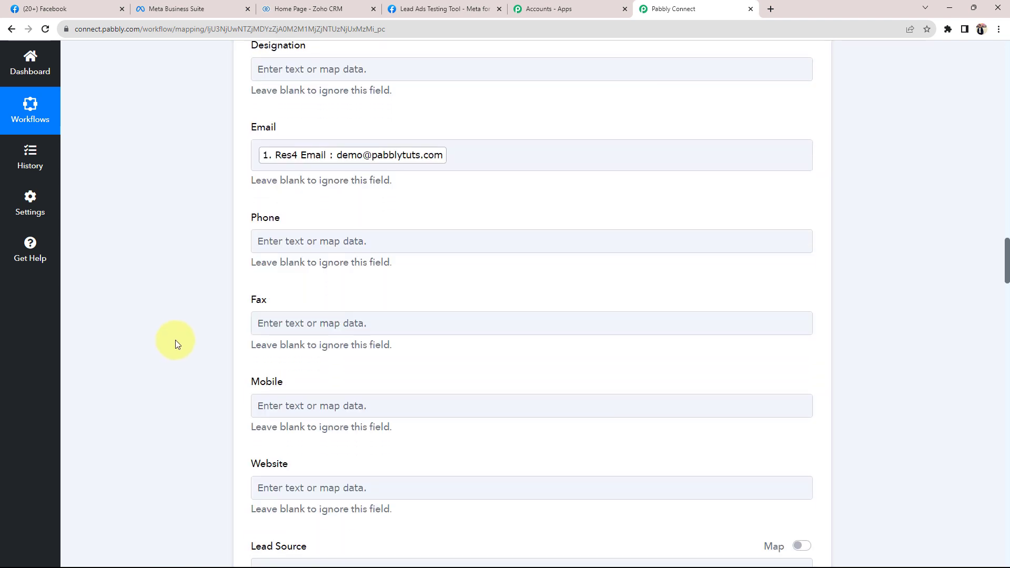
click(304, 354)
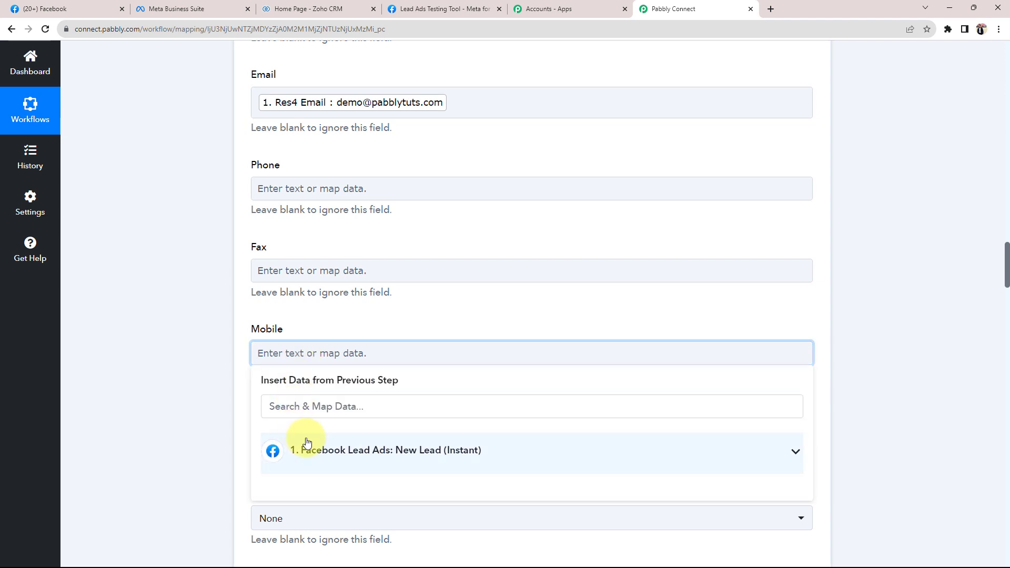
click(293, 444)
scroll(169, 397, down, 2)
click(288, 463)
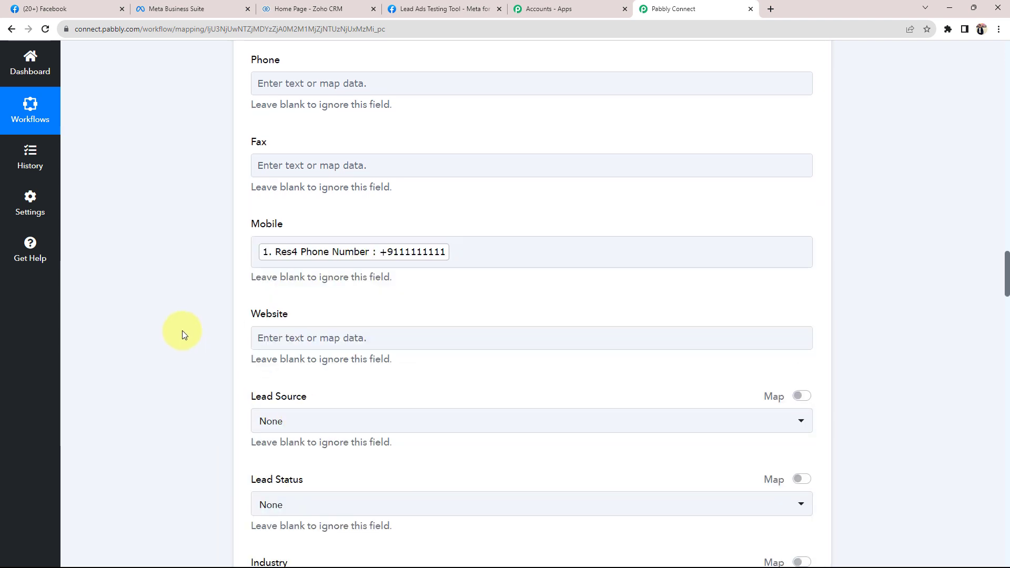
scroll(182, 330, down, 3)
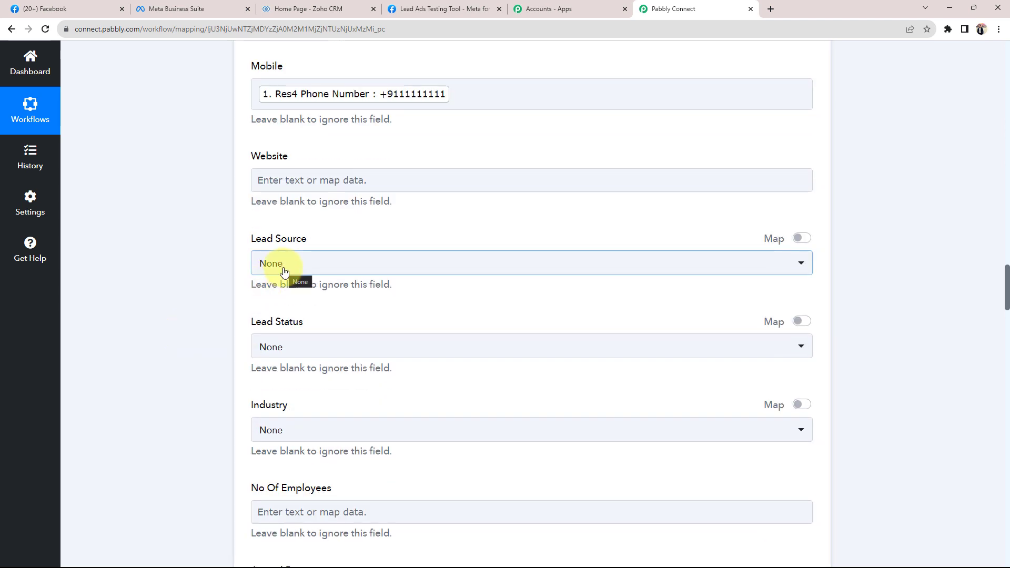
click(284, 271)
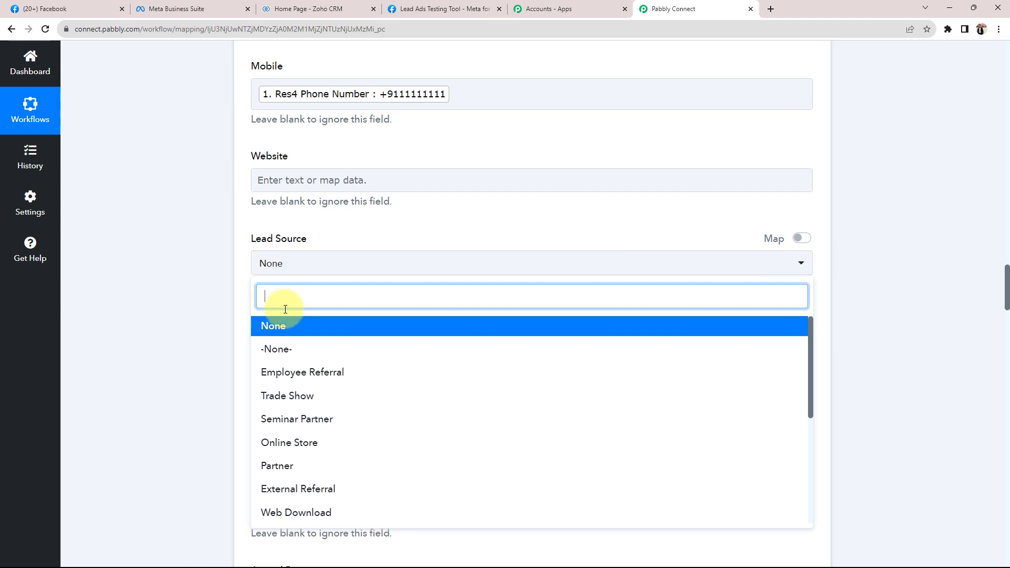
Choose Advertisement for Lead Source and Contacted for Lead Status, leaving other fields blank
scroll(294, 439, down, 1)
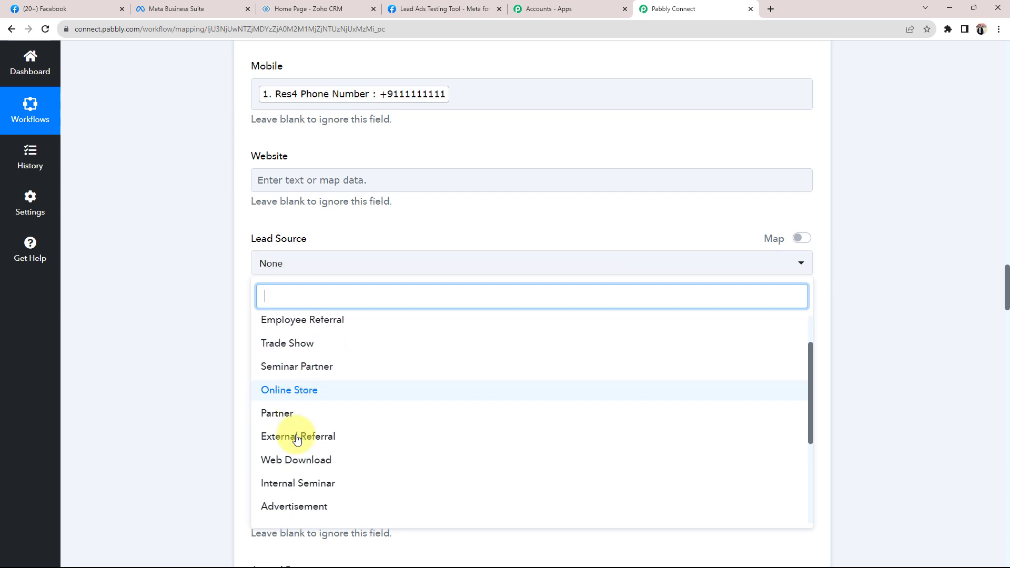
scroll(287, 458, down, 1)
click(288, 463)
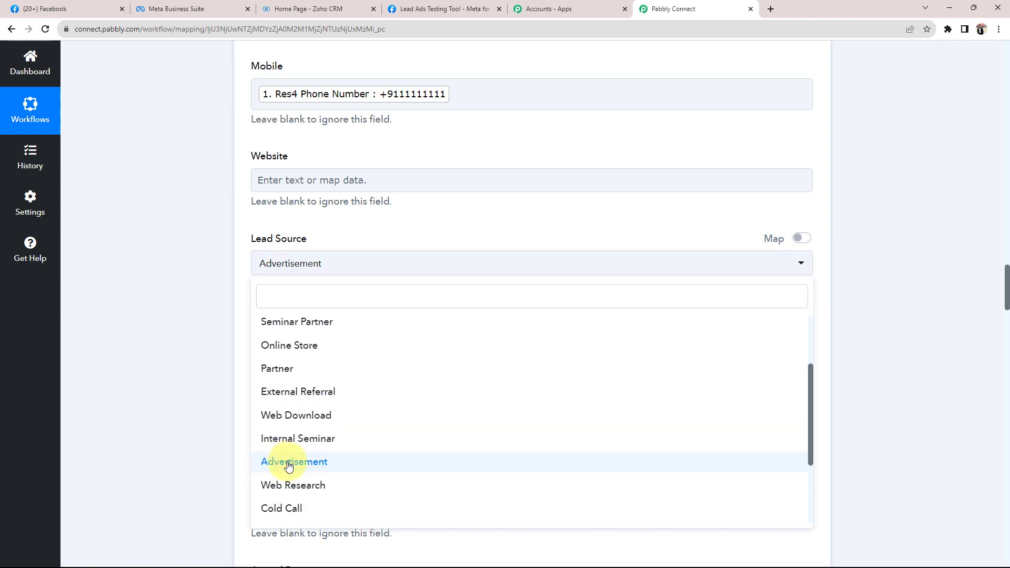
scroll(179, 329, down, 2)
click(269, 247)
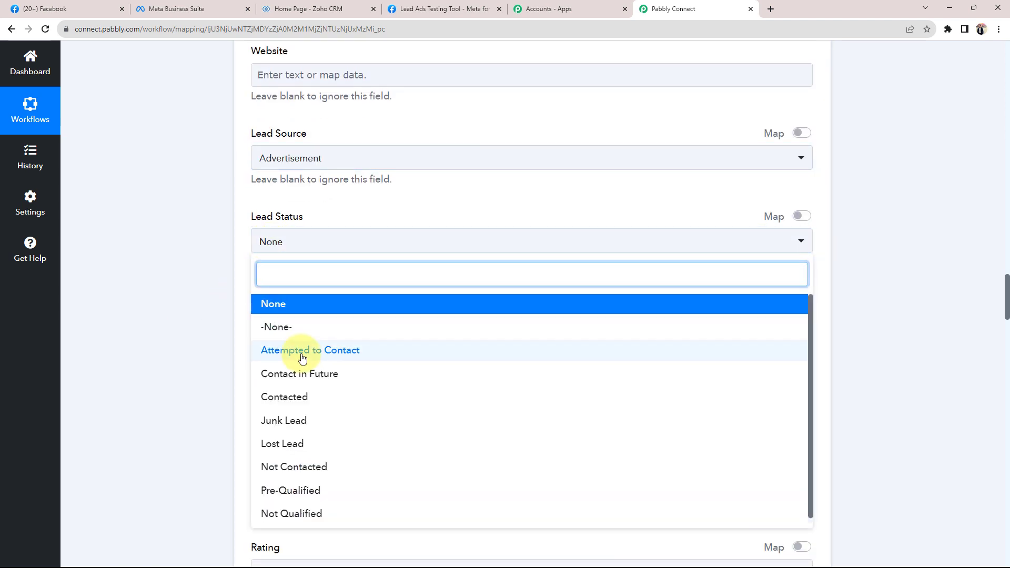
click(289, 397)
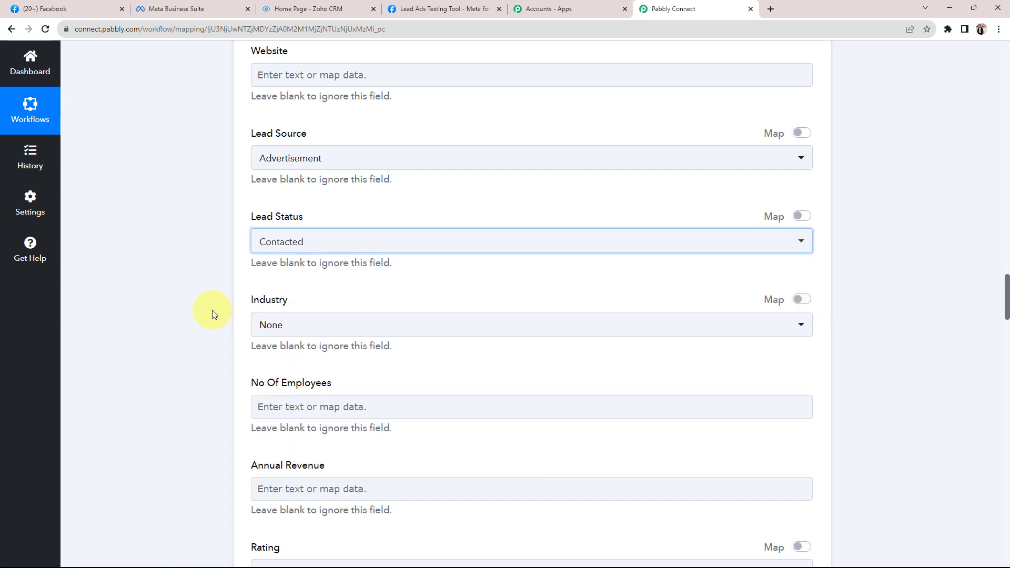
scroll(213, 312, down, 1)
scroll(213, 314, down, 3)
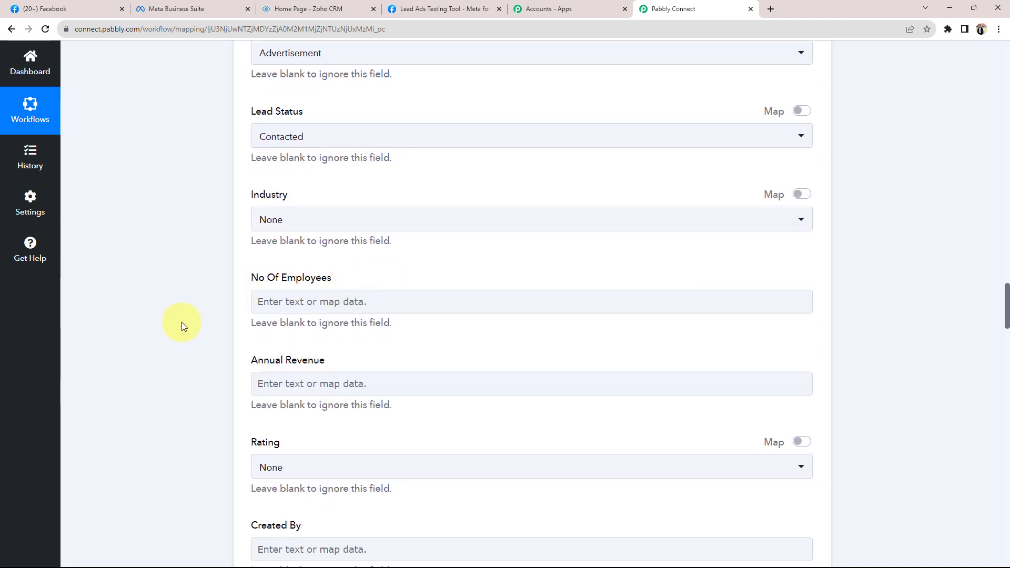
scroll(197, 398, down, 3)
scroll(197, 399, down, 4)
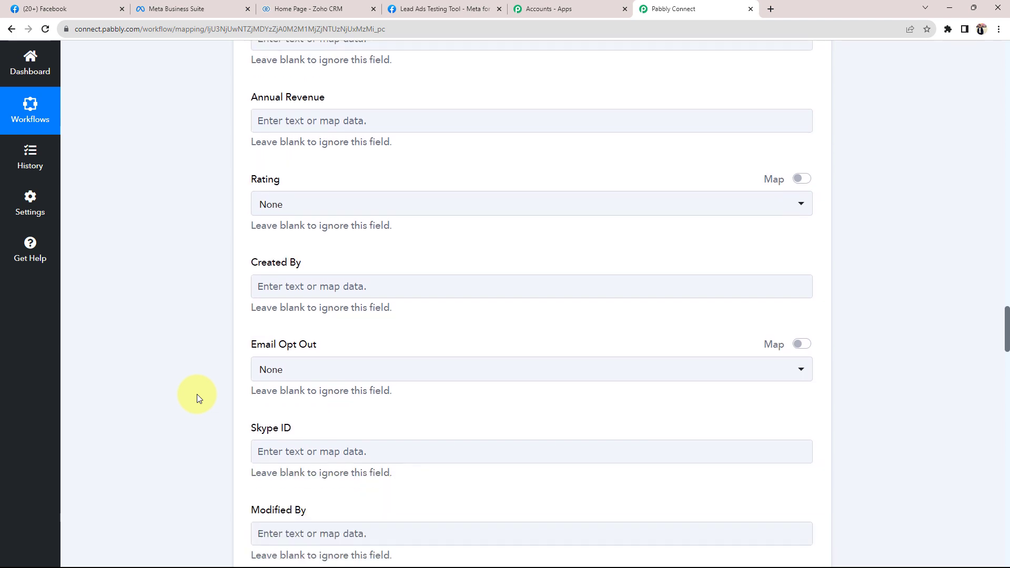
scroll(197, 398, down, 7)
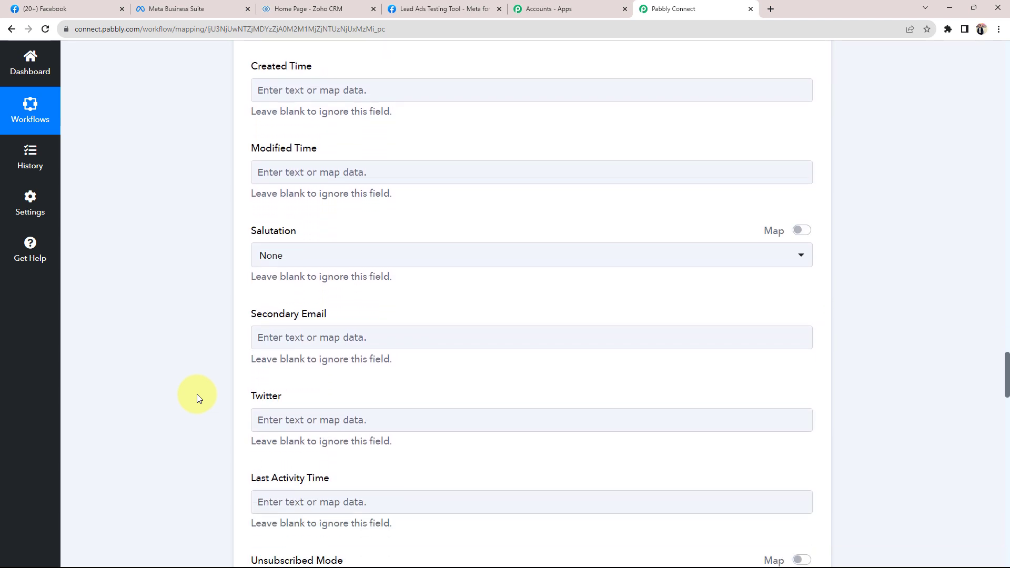
scroll(198, 398, down, 6)
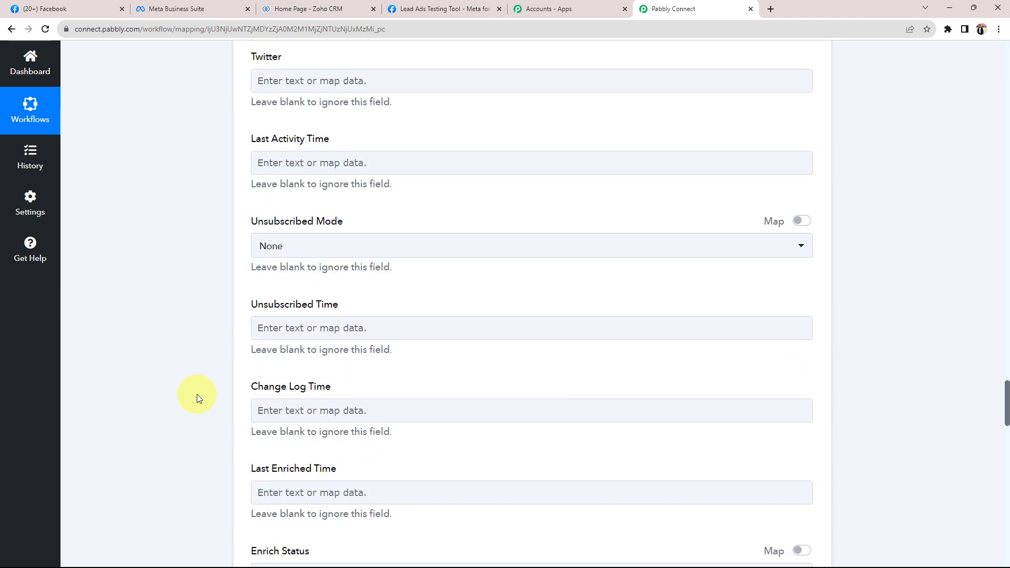
scroll(198, 398, down, 4)
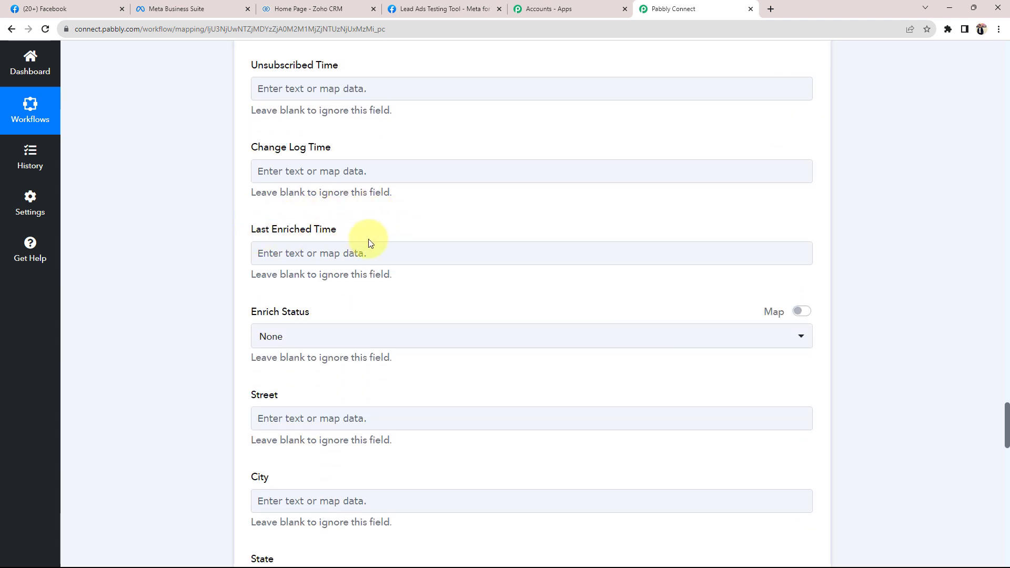
scroll(144, 354, down, 2)
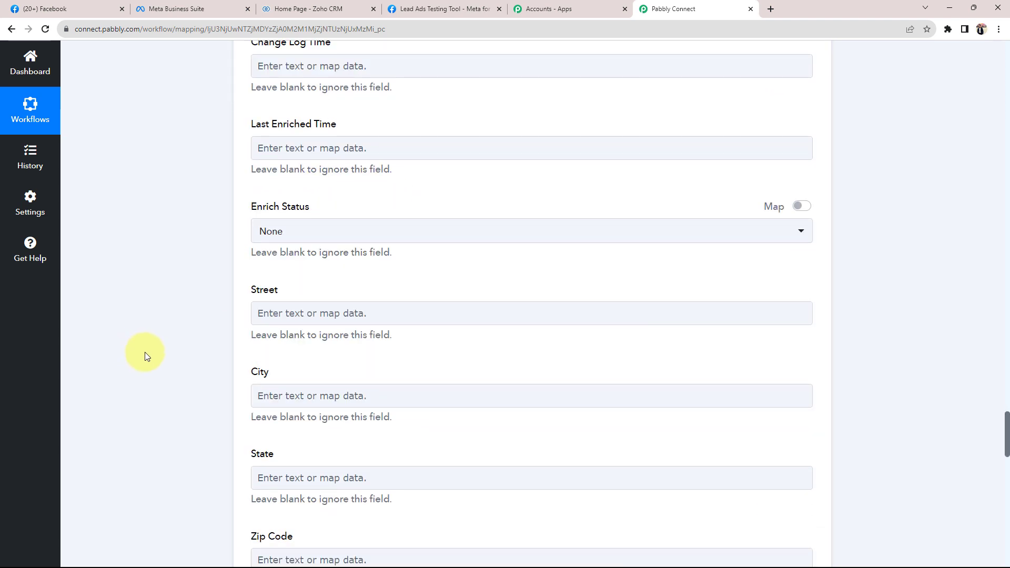
scroll(144, 351, down, 2)
Map the Facebook lead's Res4 City value into the Zoho City field
click(273, 294)
click(285, 406)
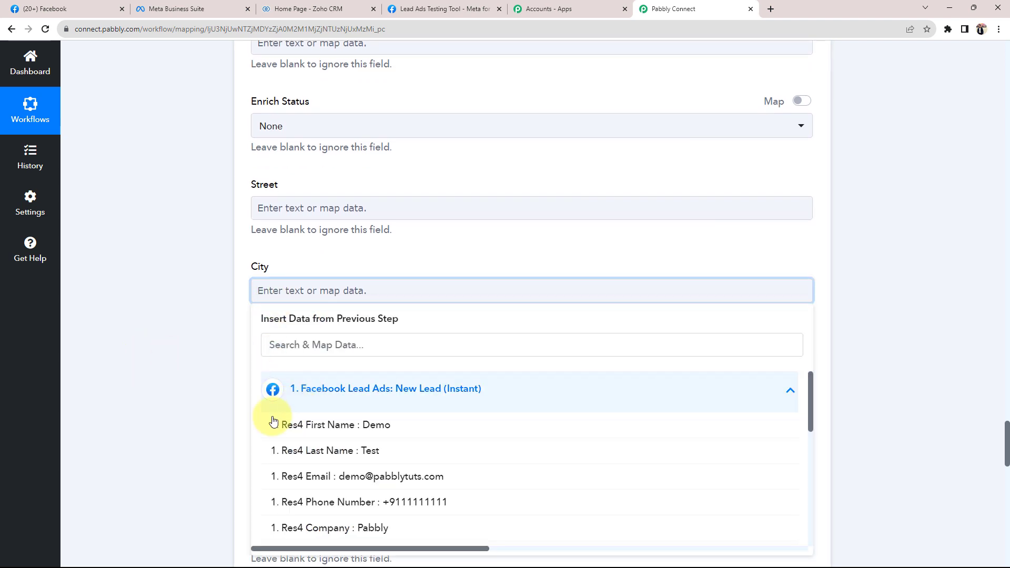
scroll(225, 428, down, 2)
click(286, 444)
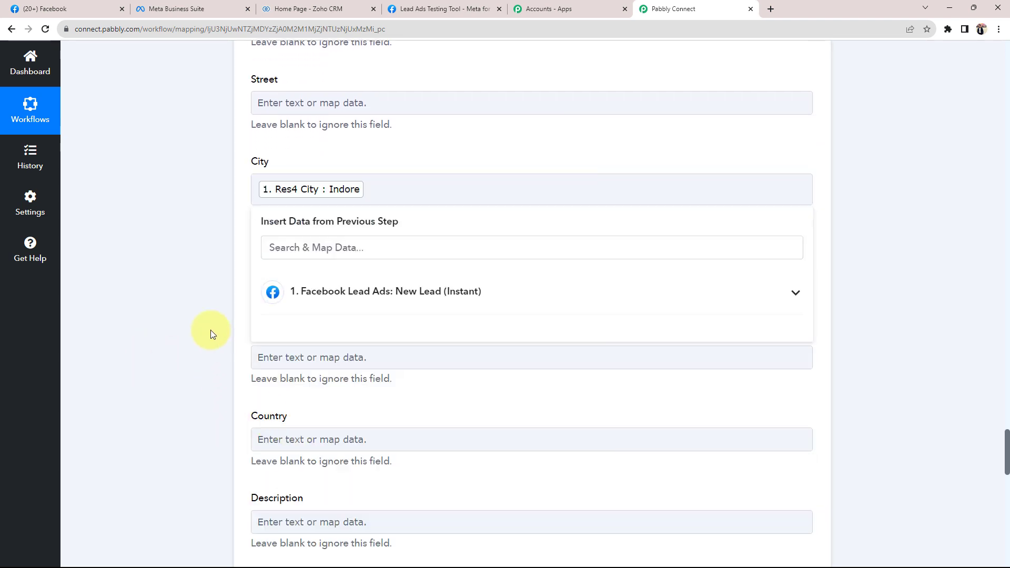
click(210, 334)
Confirm the phone number is mapped into Mobile and scroll toward Save & Send Test Request
scroll(247, 331, down, 3)
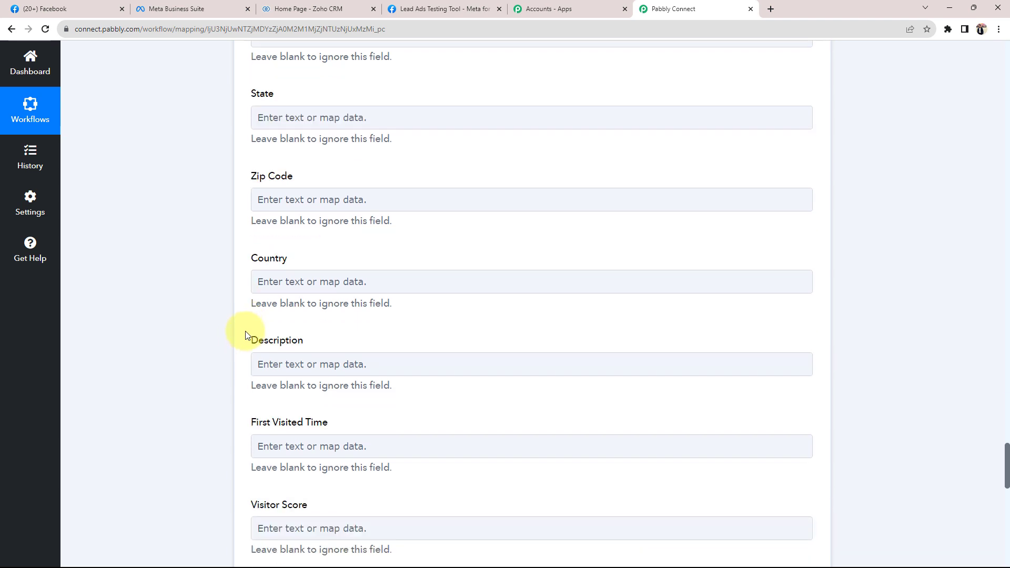
scroll(180, 324, down, 8)
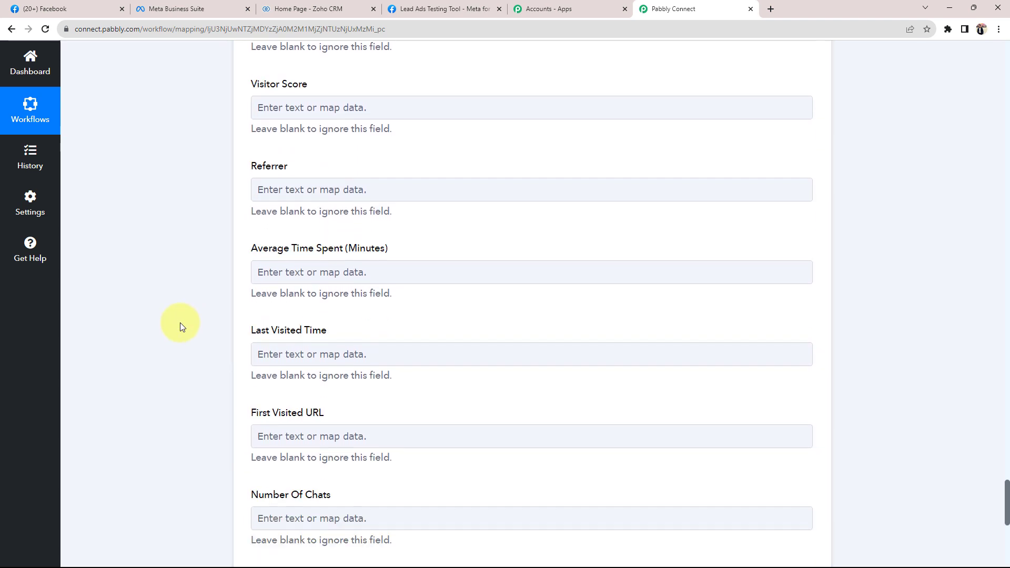
scroll(180, 323, down, 6)
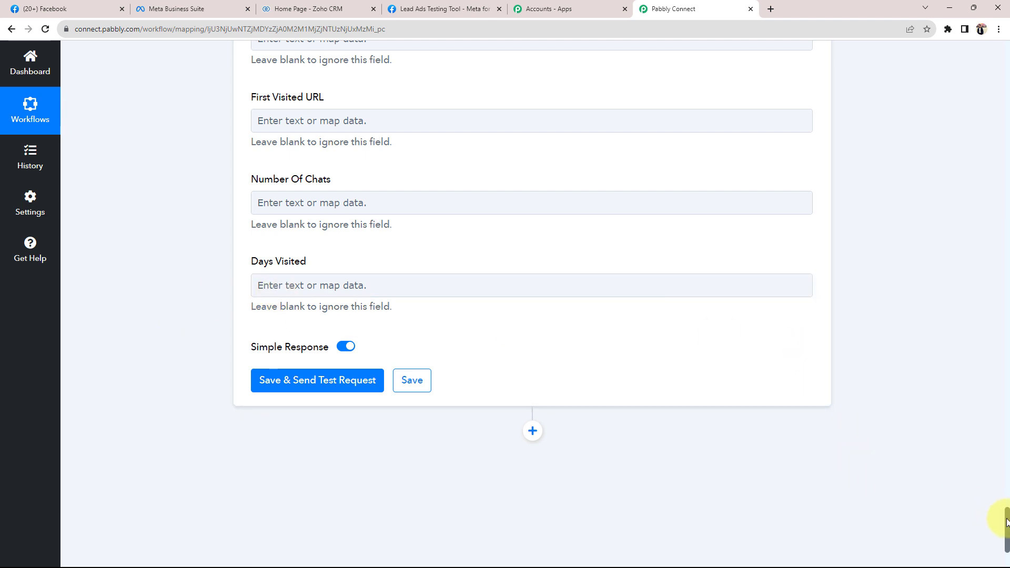
drag(1006, 522, 1006, 257)
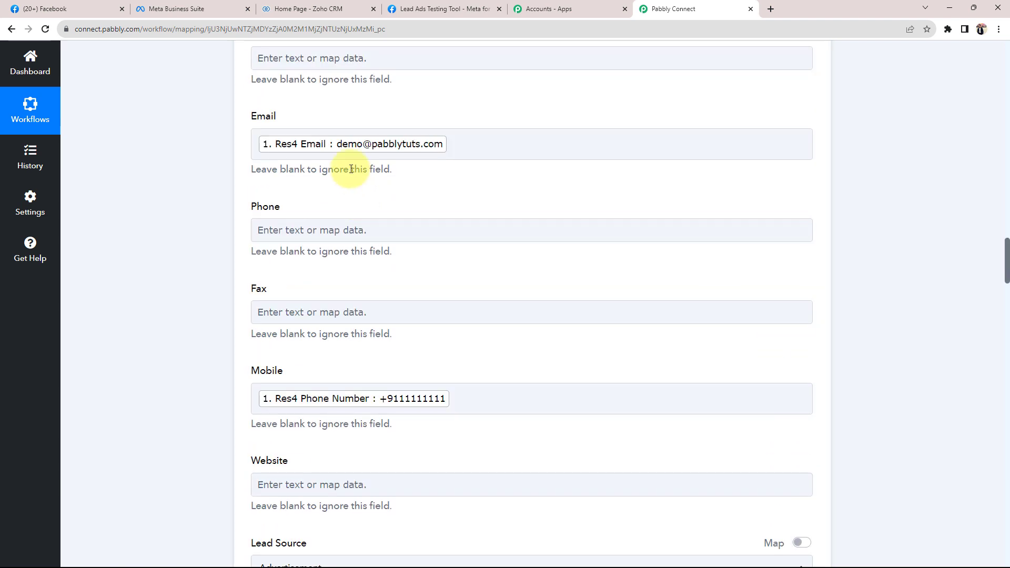
click(270, 403)
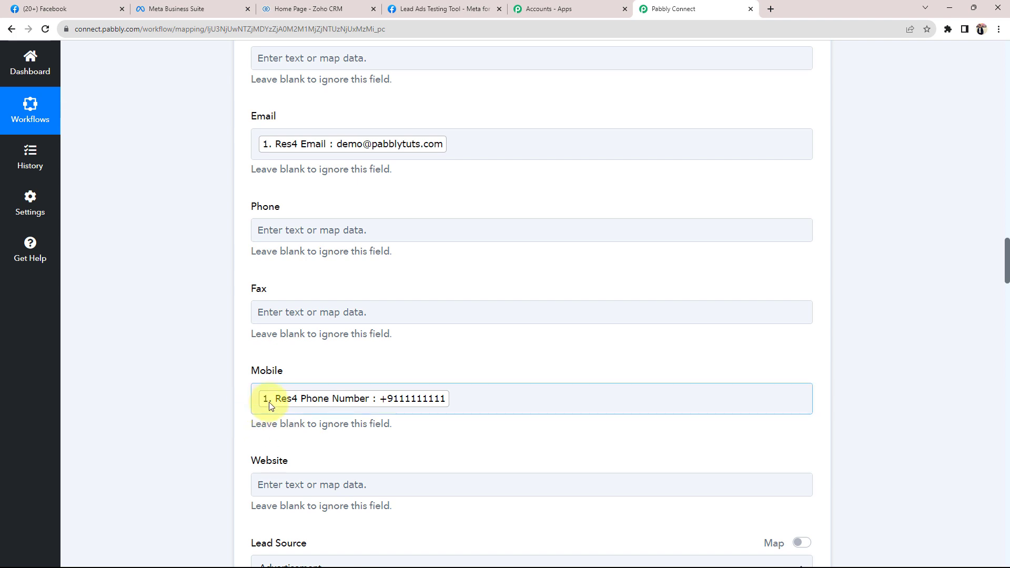
click(228, 356)
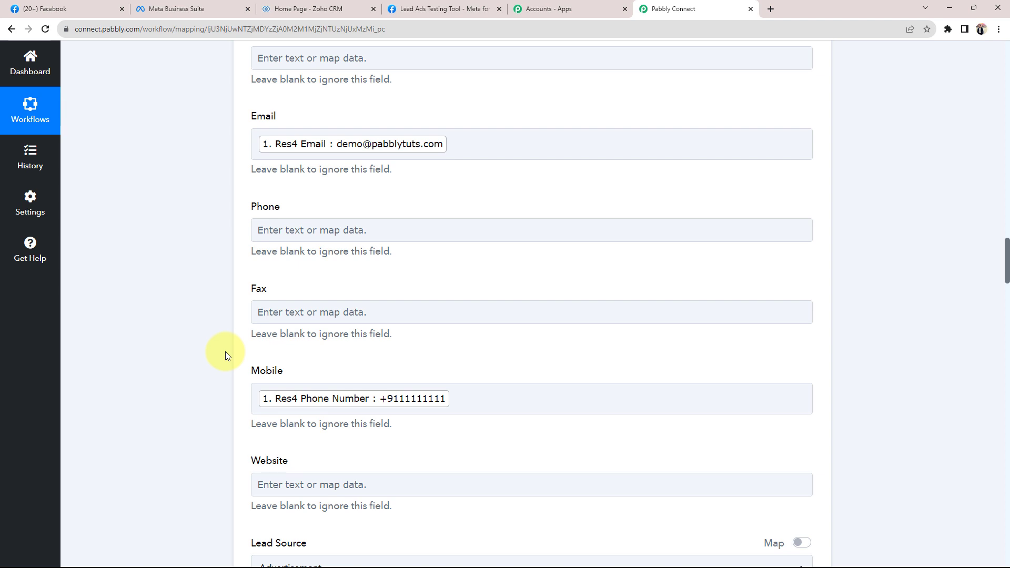
click(32, 8)
click(647, 6)
drag(1007, 269, 1005, 547)
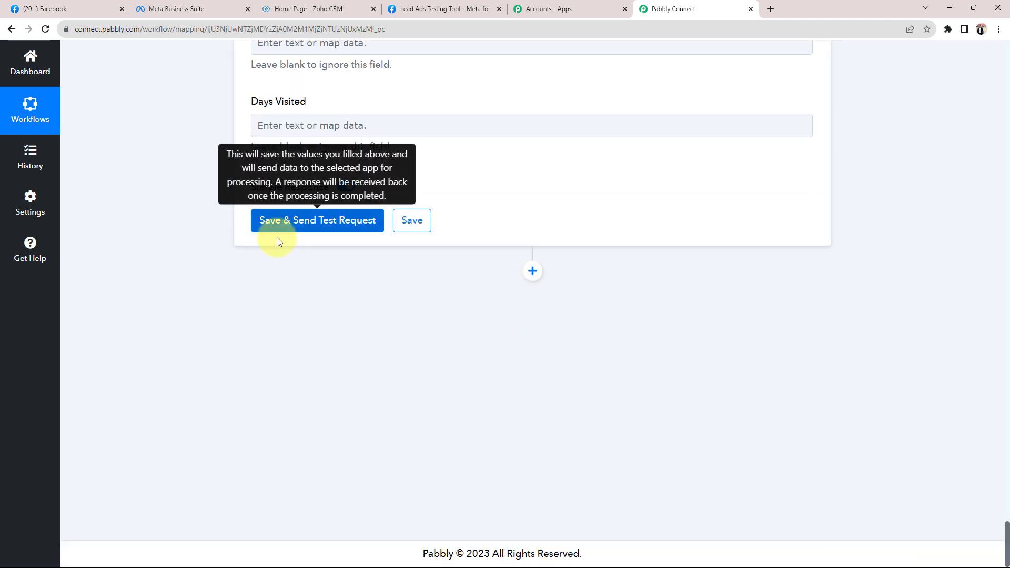
Save the Zoho CRM action and send a test that returns the Demo Test lead's details
click(277, 230)
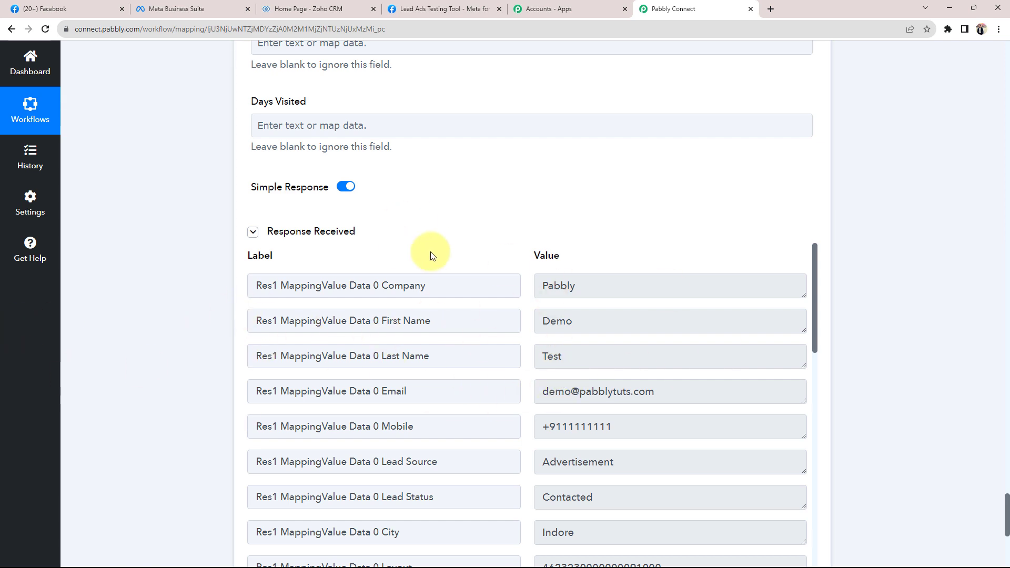
click(311, 8)
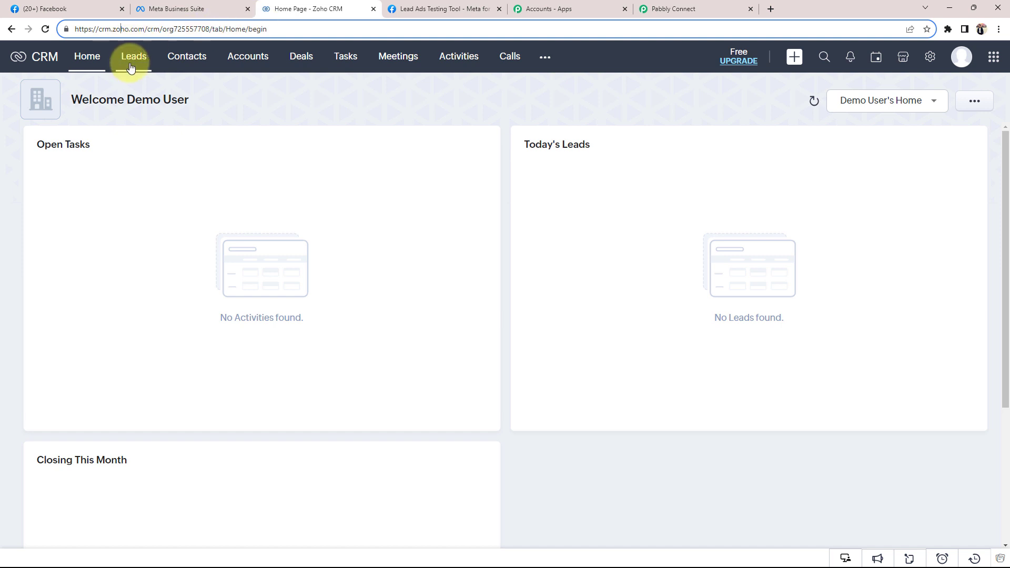
Check the Zoho CRM Leads list for the Demo Test lead from Pabbly, then return to Pabbly Connect
click(146, 56)
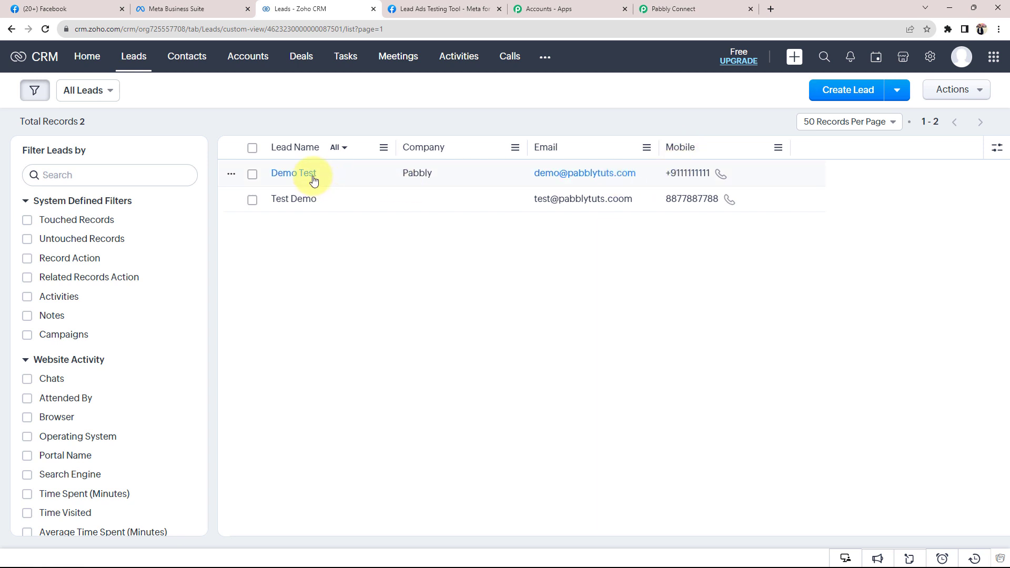
click(702, 10)
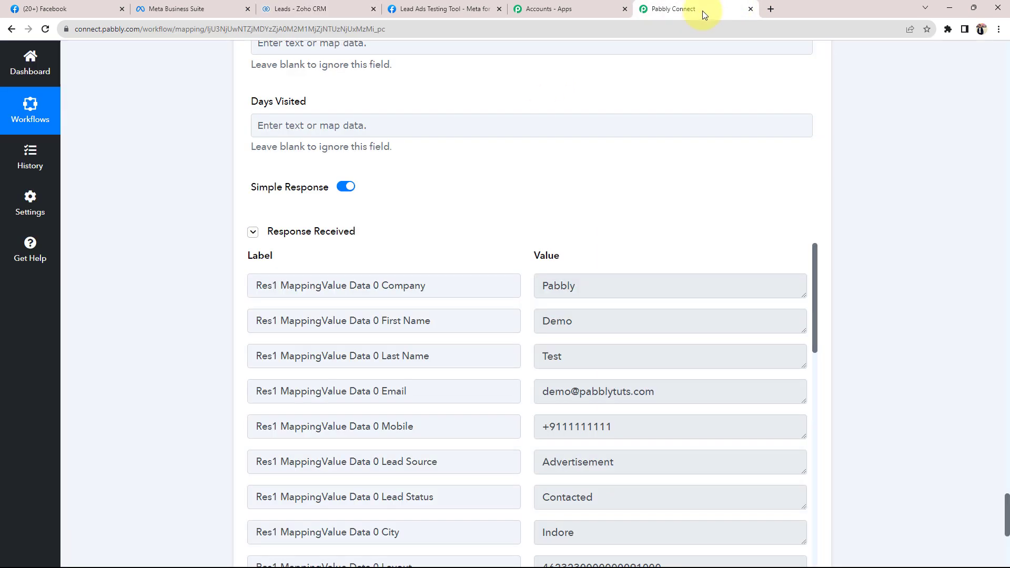
Collapse the Zoho CRM action and Facebook Lead Ads trigger steps to view the whole workflow
drag(1006, 500, 982, 124)
click(643, 188)
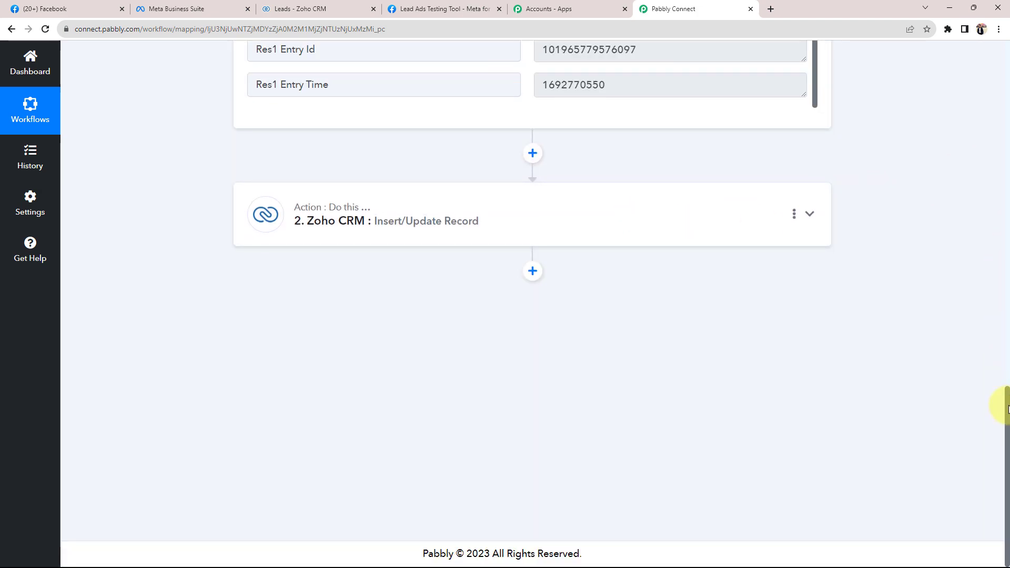
drag(1003, 401, 999, 95)
click(598, 153)
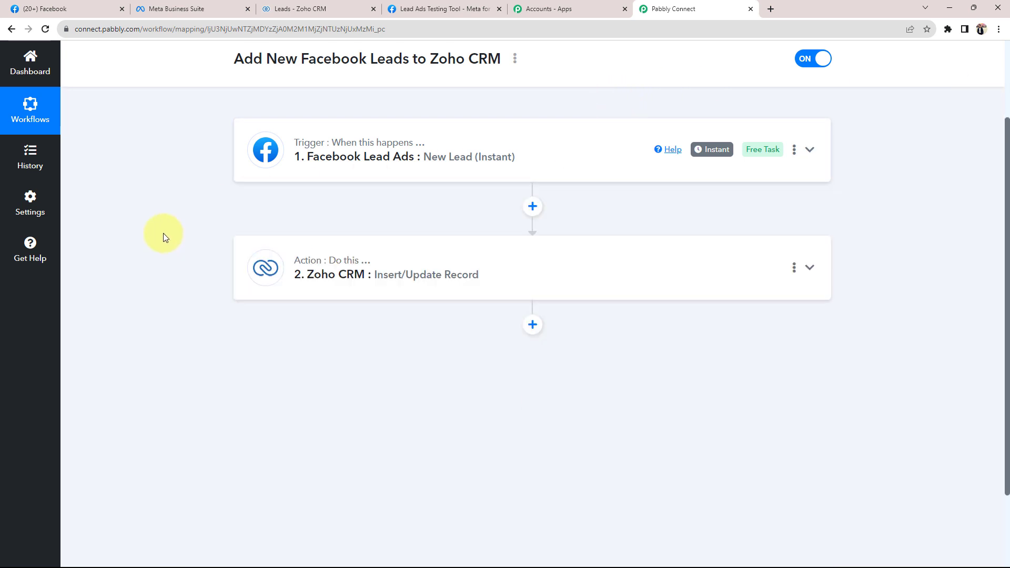
scroll(165, 232, up, 3)
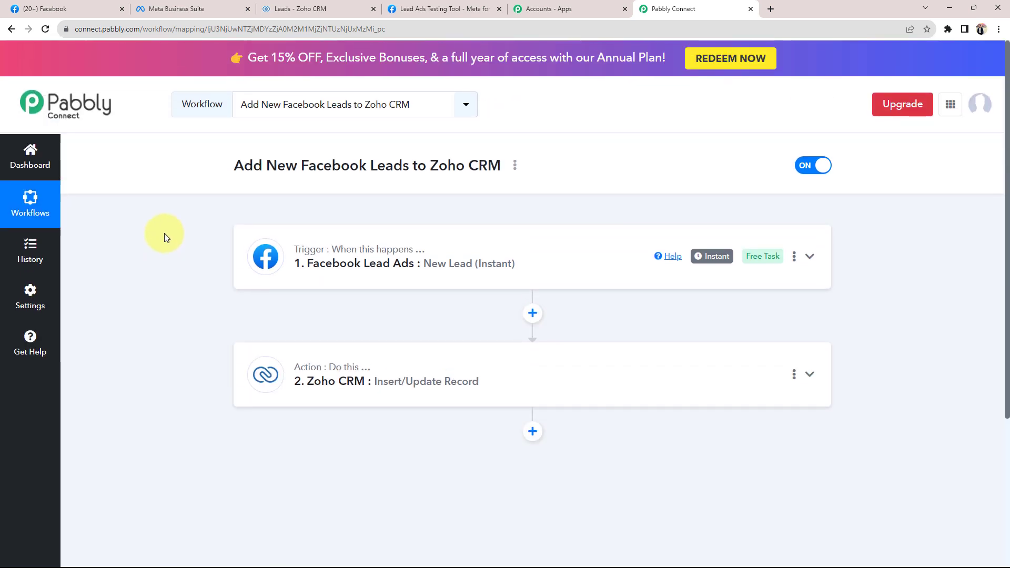
In the Lead Ads Testing Tool, delete the existing test lead and start a new one
click(159, 8)
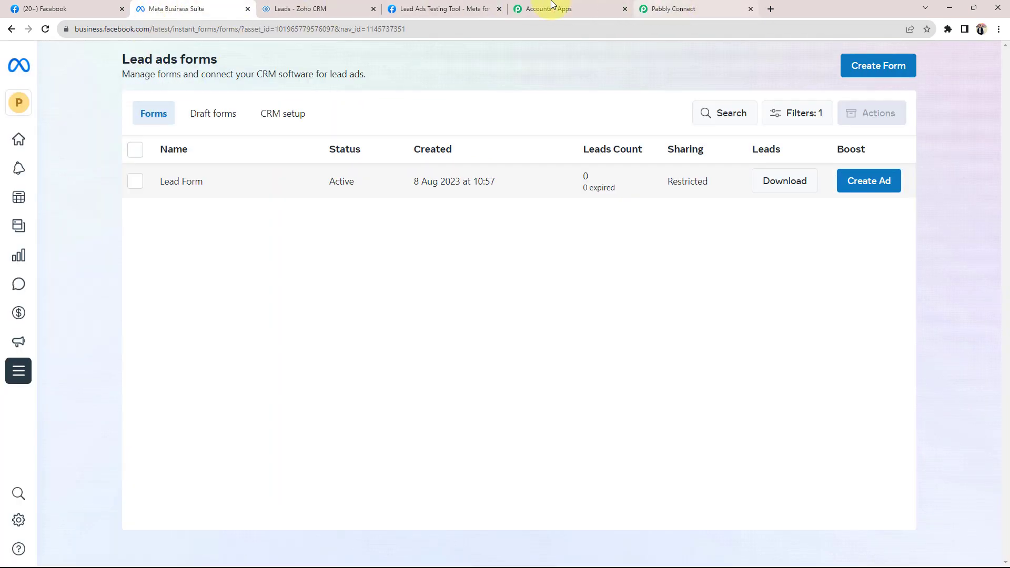
click(450, 4)
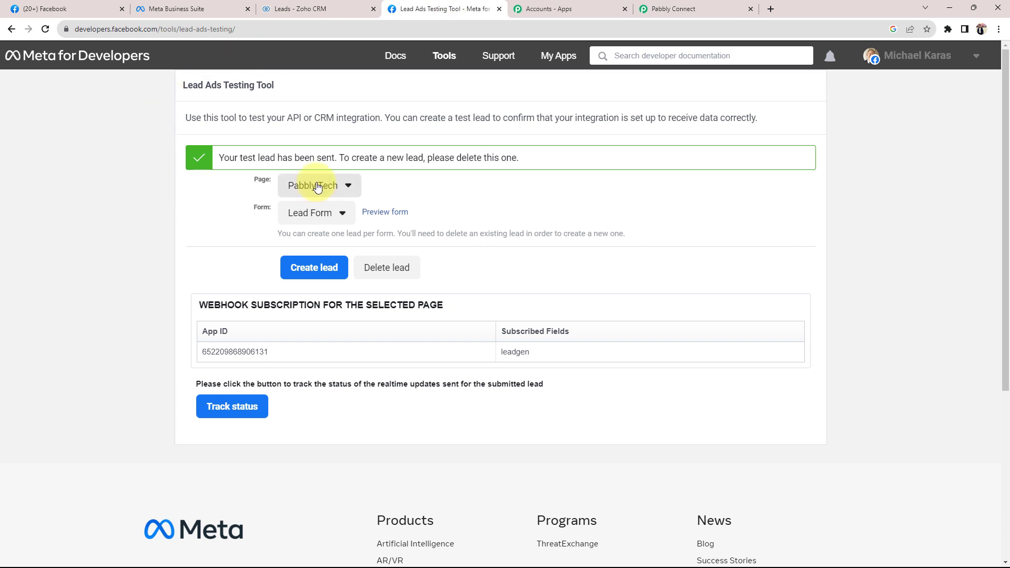
click(379, 268)
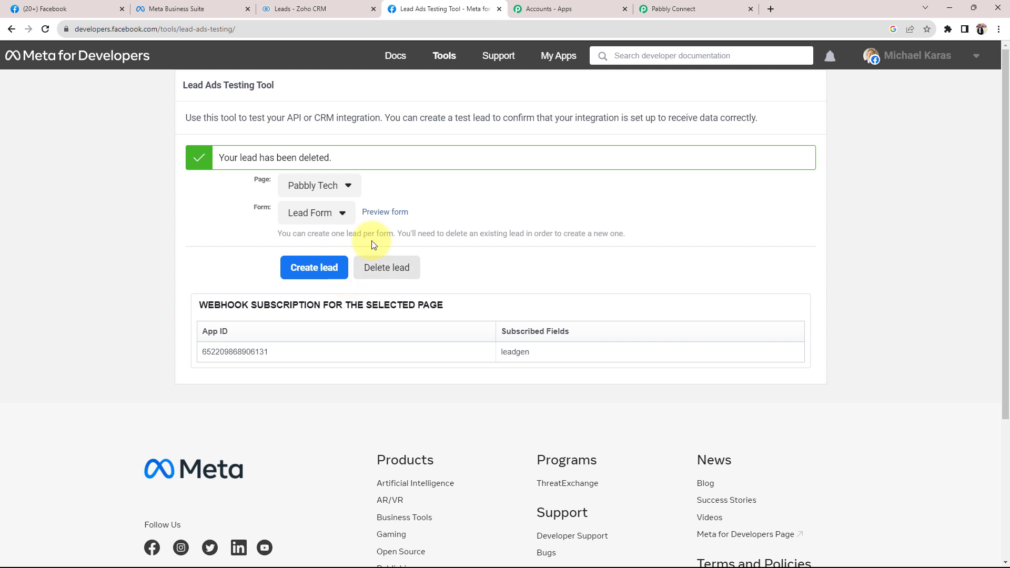
click(382, 212)
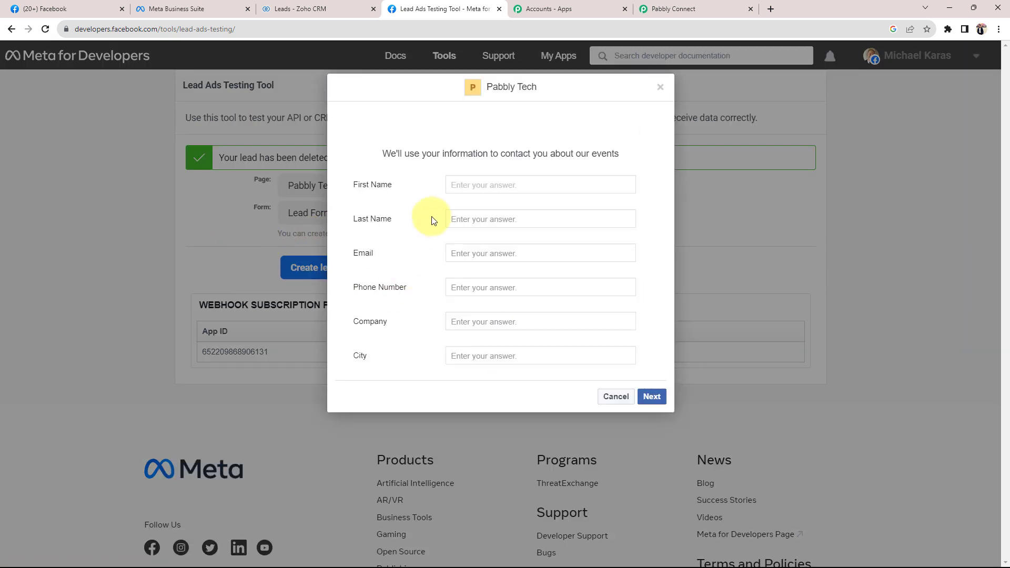
Enter the test lead's first name, last name, email address and phone number
click(463, 187)
text(Te)
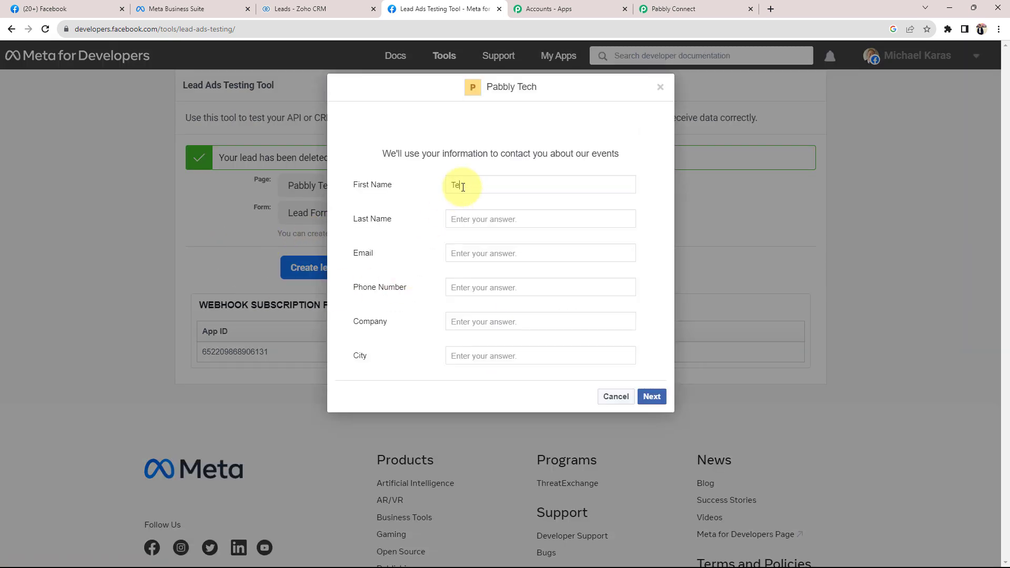
key(BackSpace)
key(BackSpace)
text(Dear)
key(Tab)
text(Sir)
key(Tab)
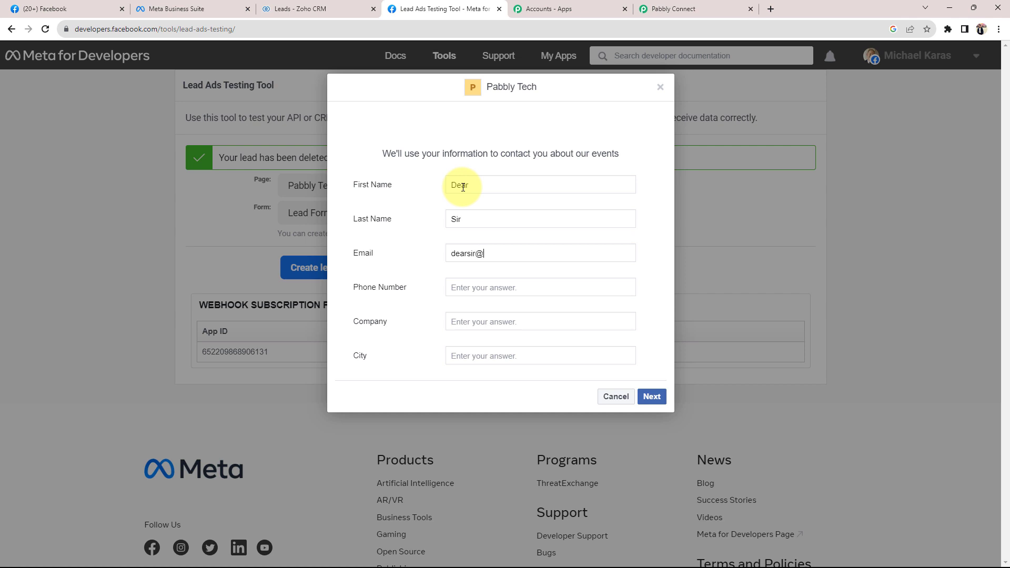
key(Tab)
text(+6944444444)
Set company MB and city Bhopal, then submit the test lead and close the confirmation
key(Tab)
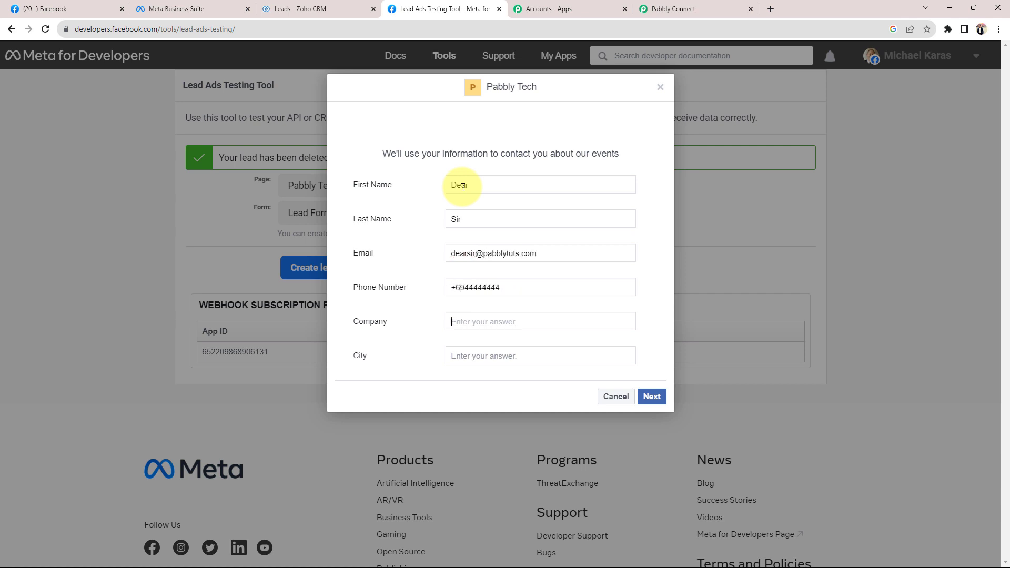
text(MB)
key(Tab)
text(Bhopa)
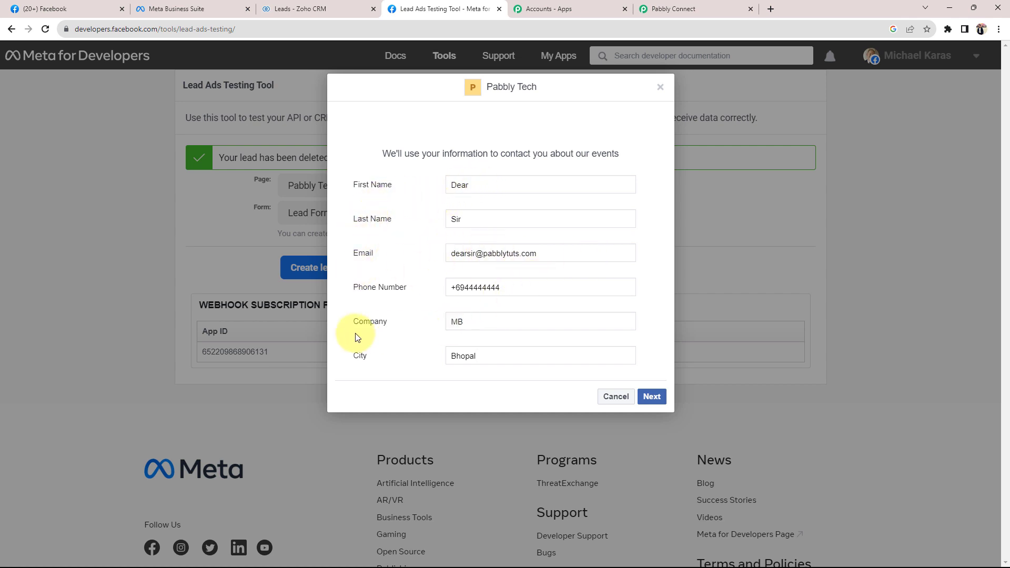
click(650, 398)
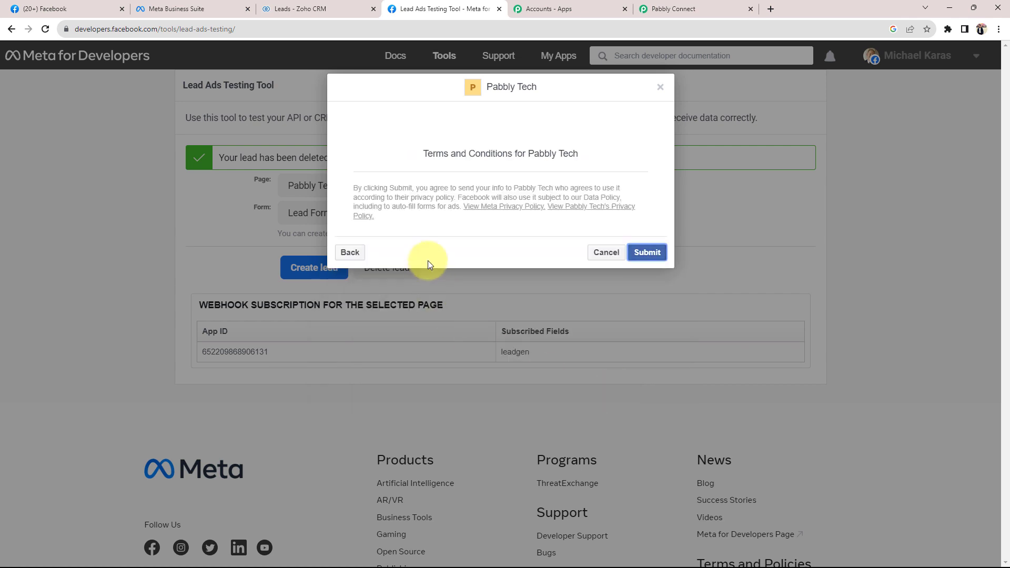
click(652, 254)
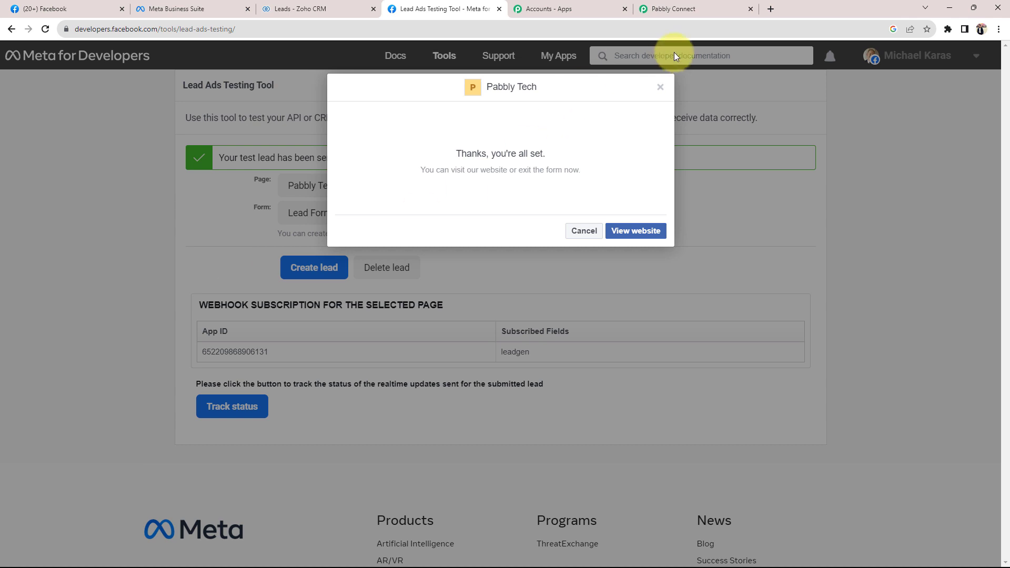
click(661, 90)
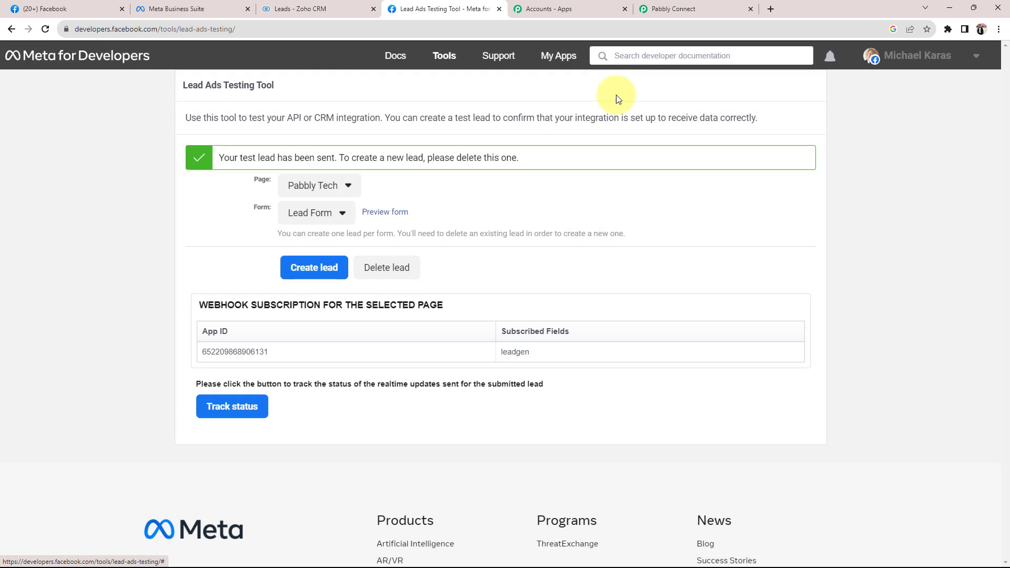
Verify the new MB lead tops Zoho CRM's three-record Leads list, then go back to Pabbly Connect
click(302, 6)
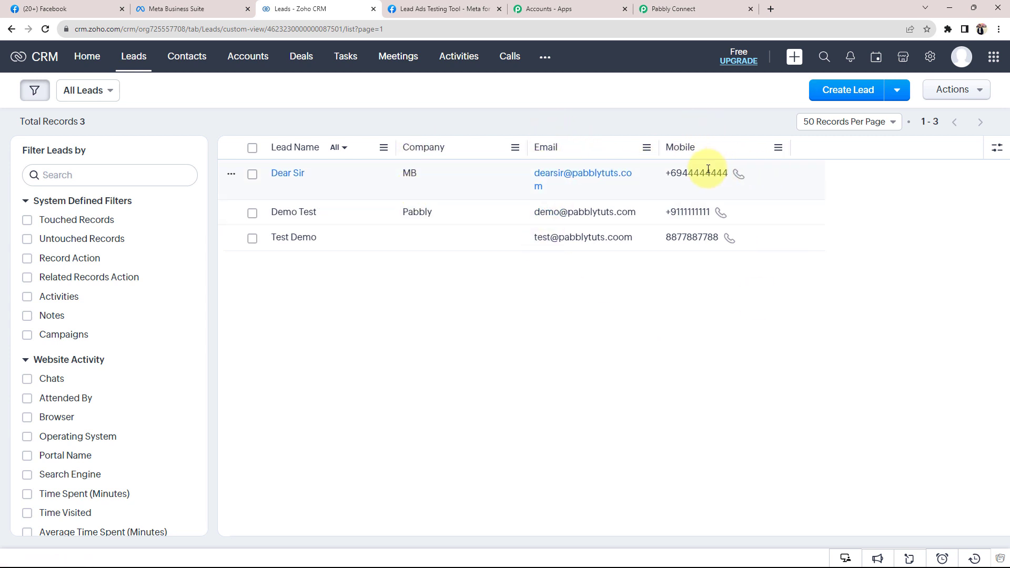
click(670, 9)
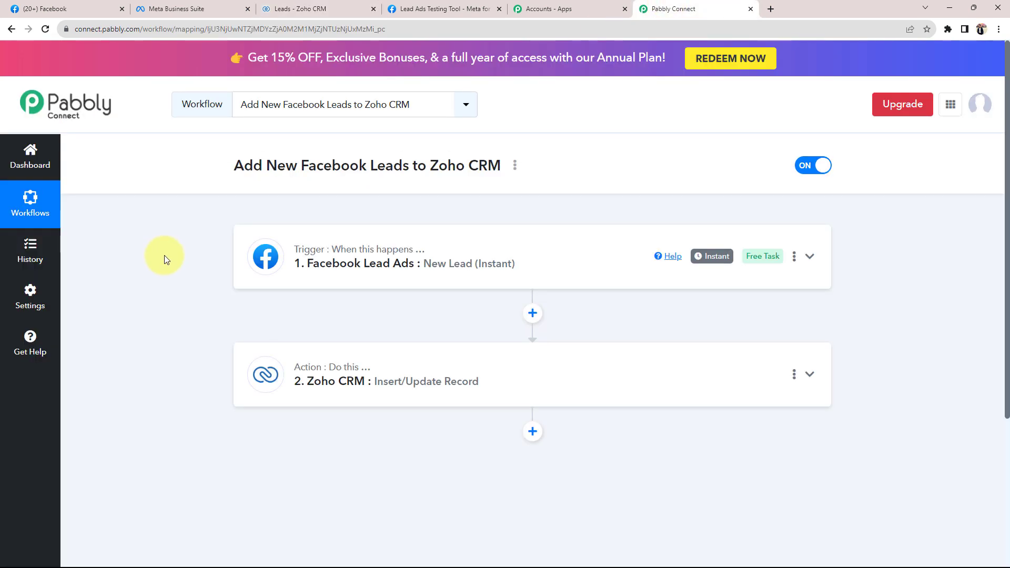